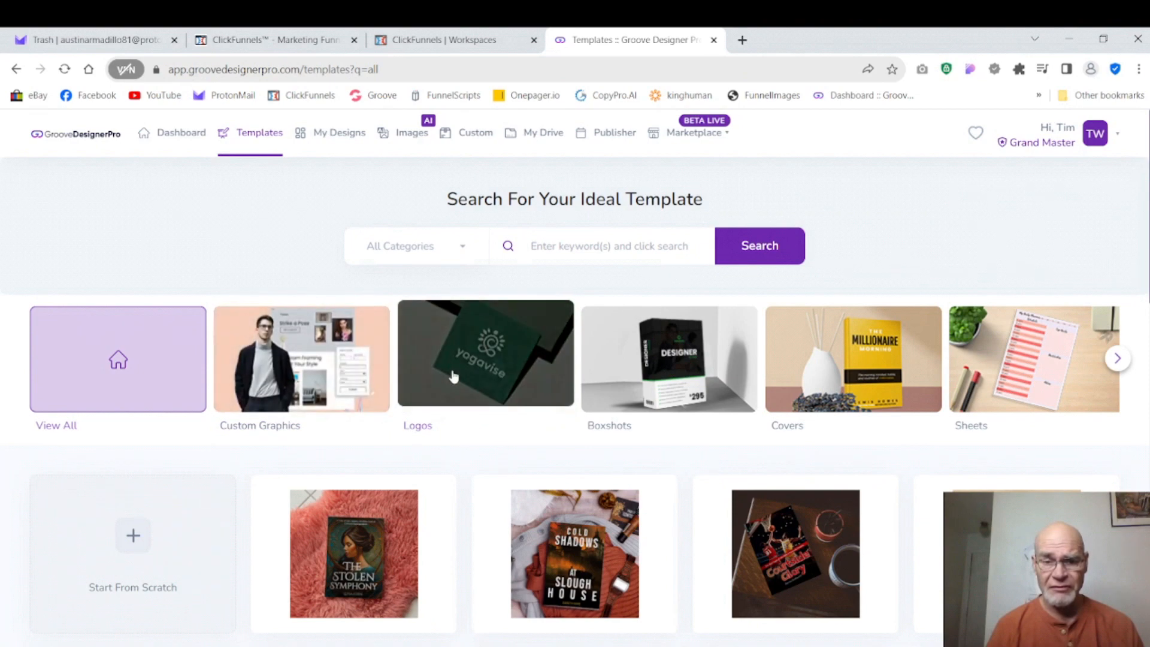
Show the Boxshots template category and check the design types offered for starting from scratch, without creating one.
click(670, 363)
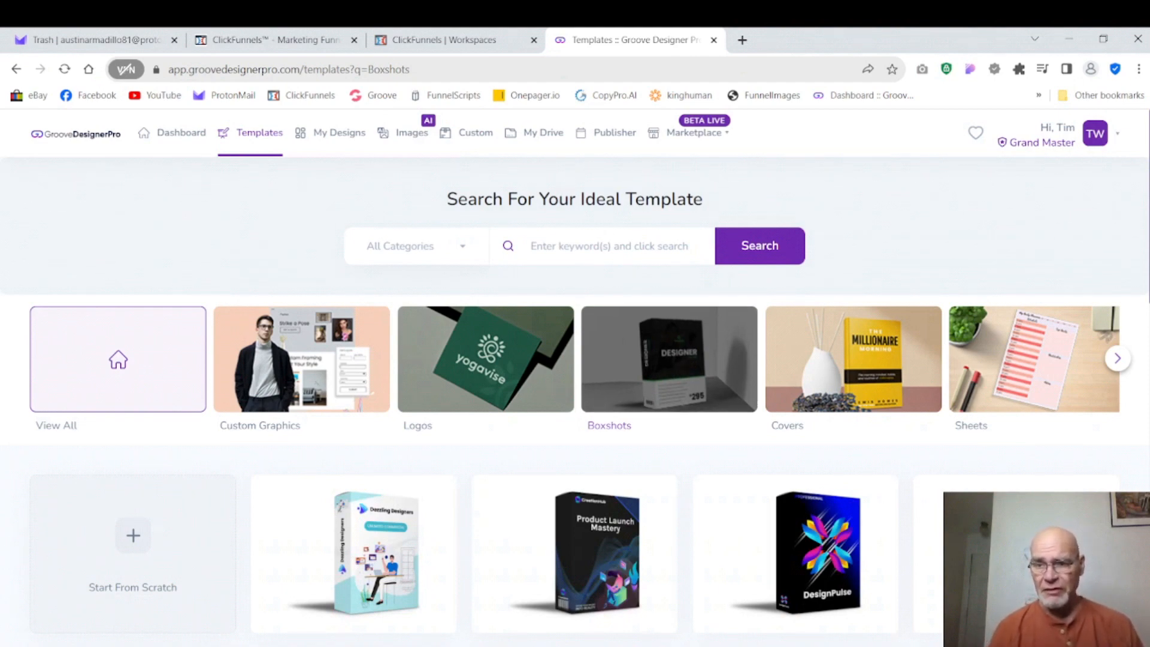
scroll(575, 401, down, 10)
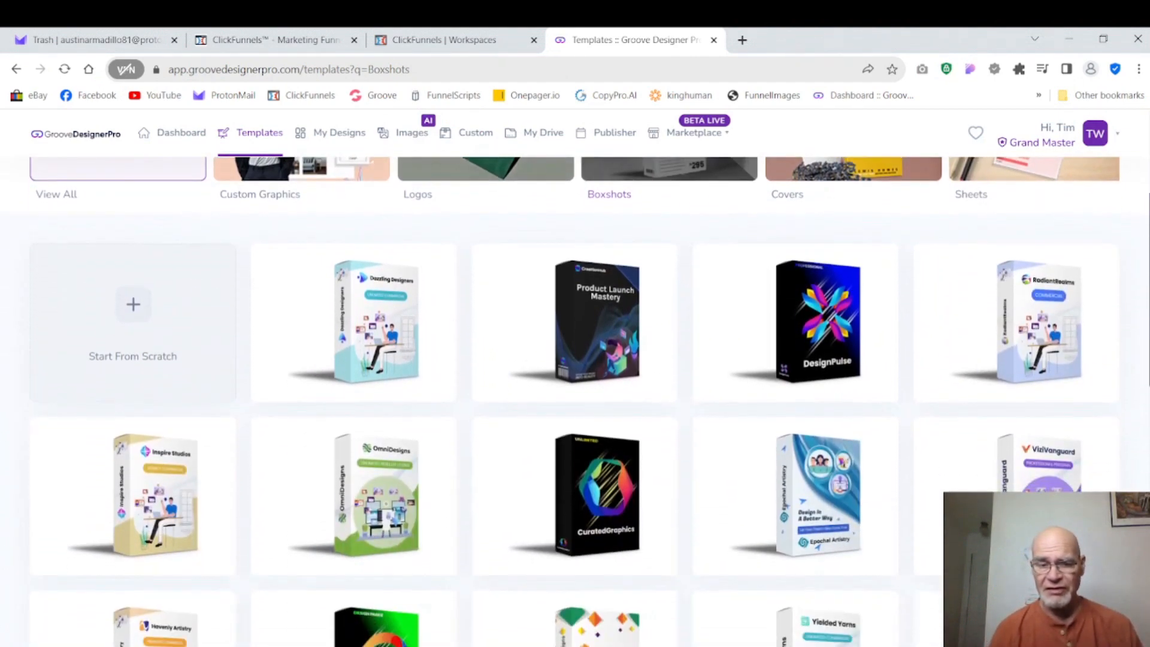
scroll(986, 246, up, 10)
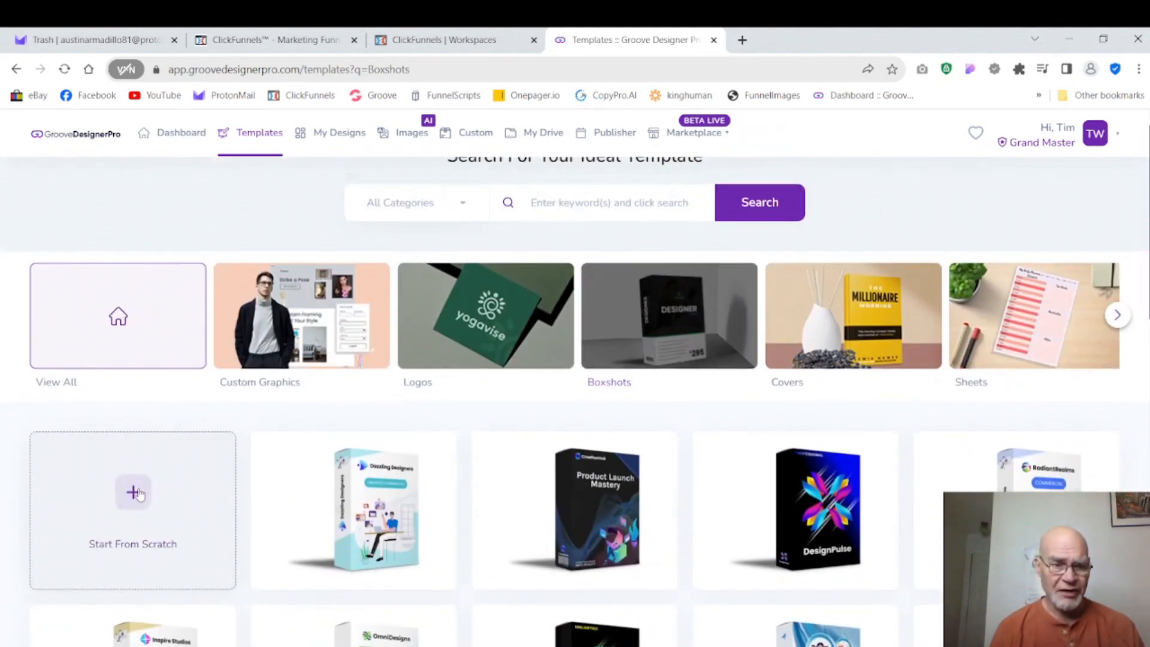
click(134, 496)
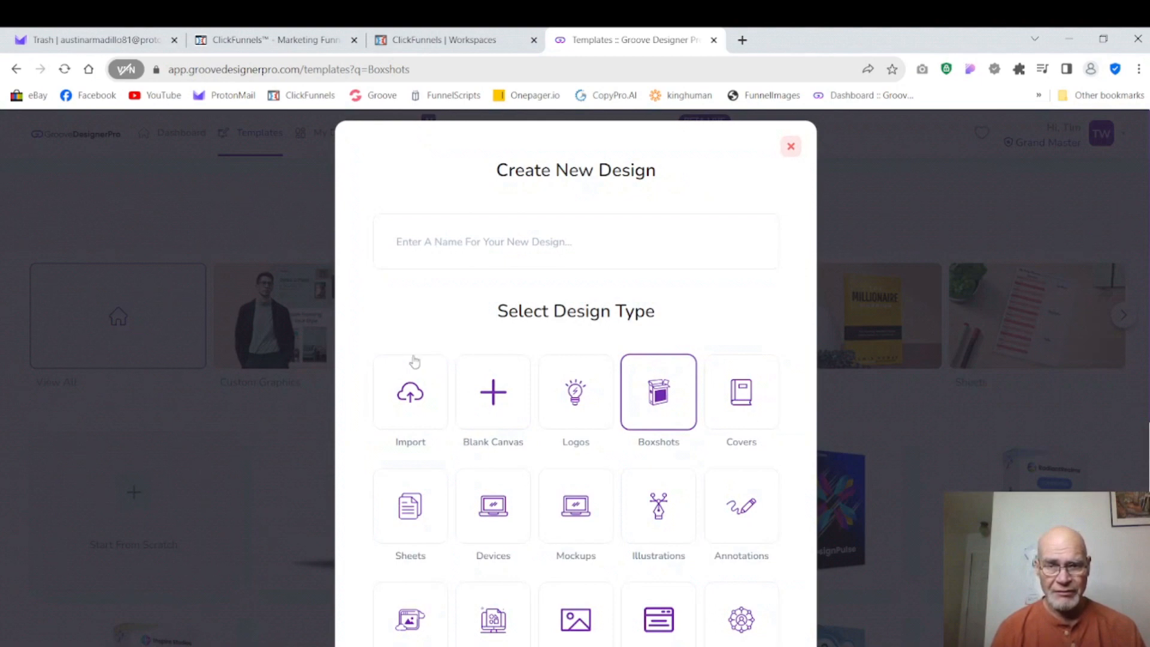
click(791, 146)
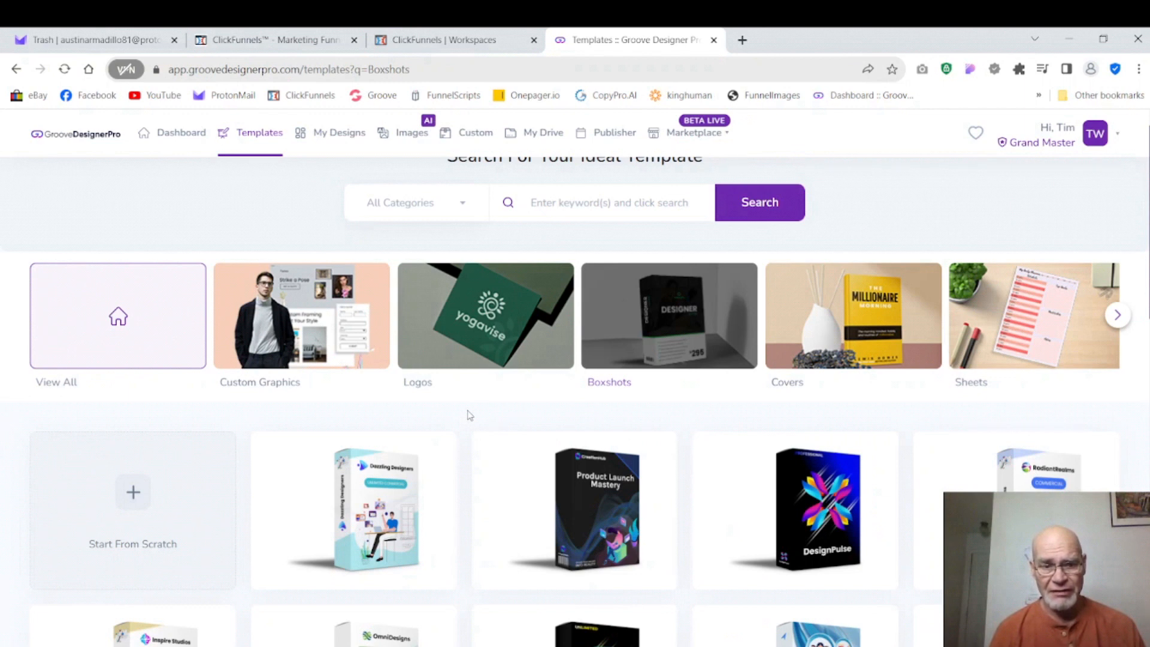
Browse the boxshot templates and preview the Smart Course Creation box.
scroll(470, 415, down, 4)
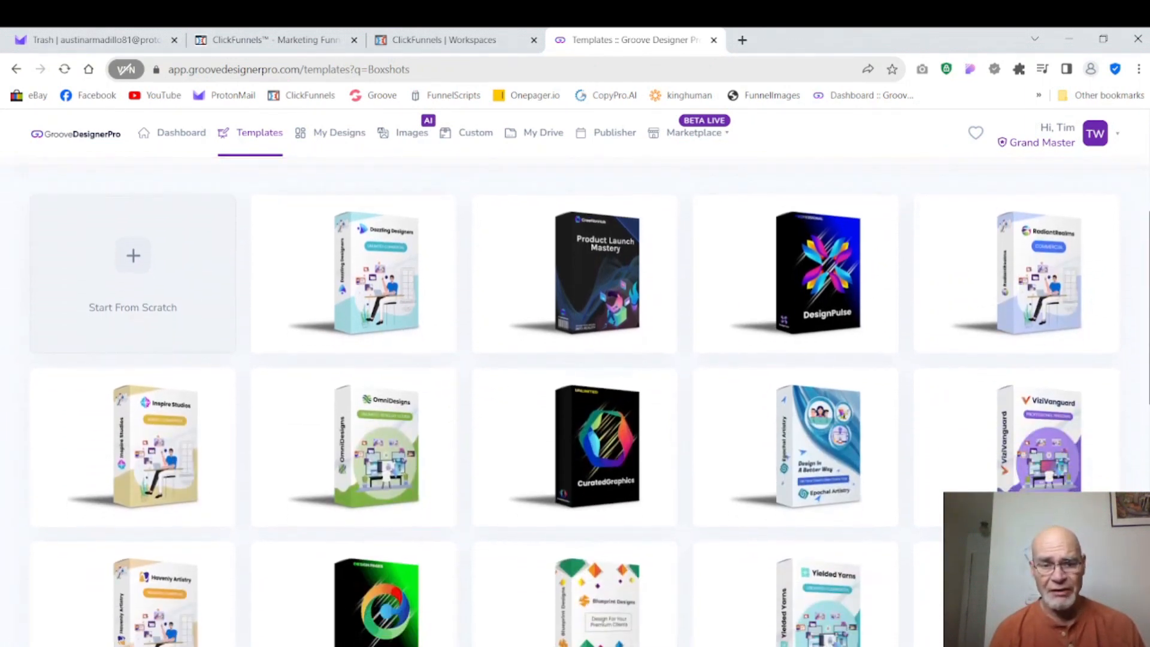
scroll(575, 401, down, 6)
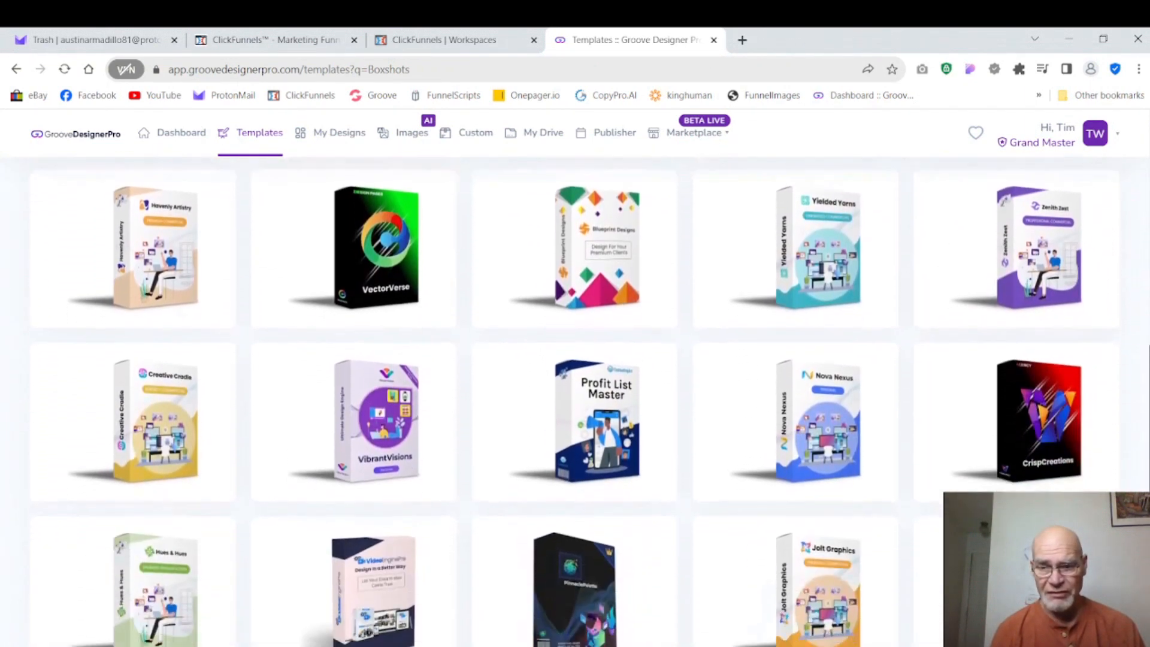
scroll(539, 479, down, 5)
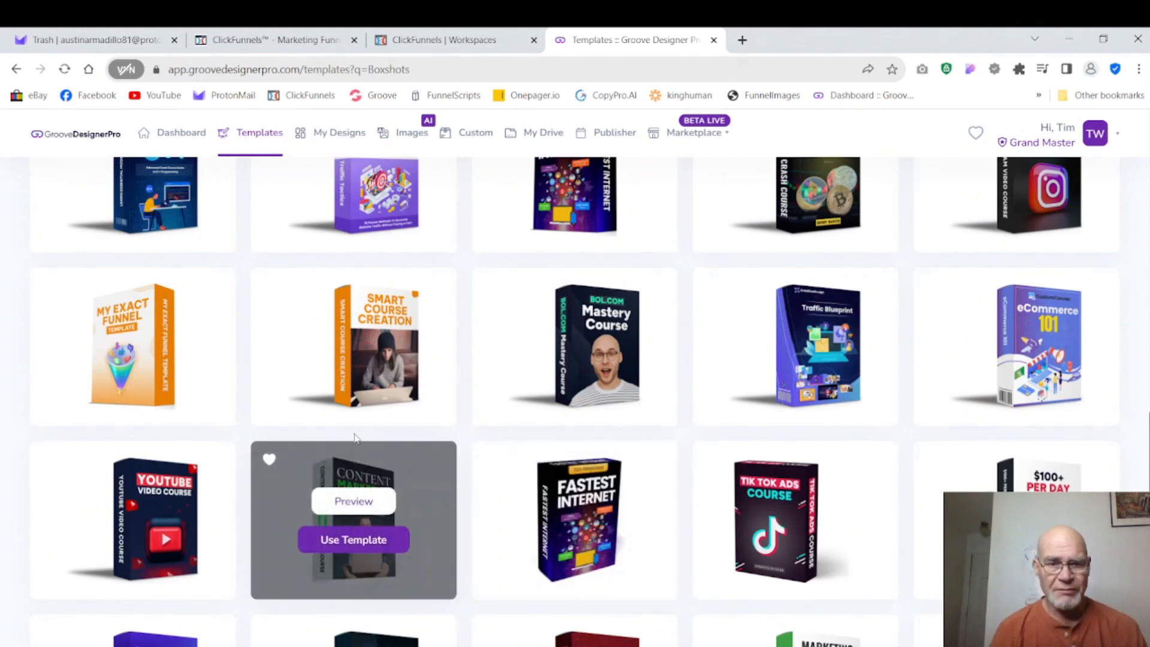
mouse_move(370, 373)
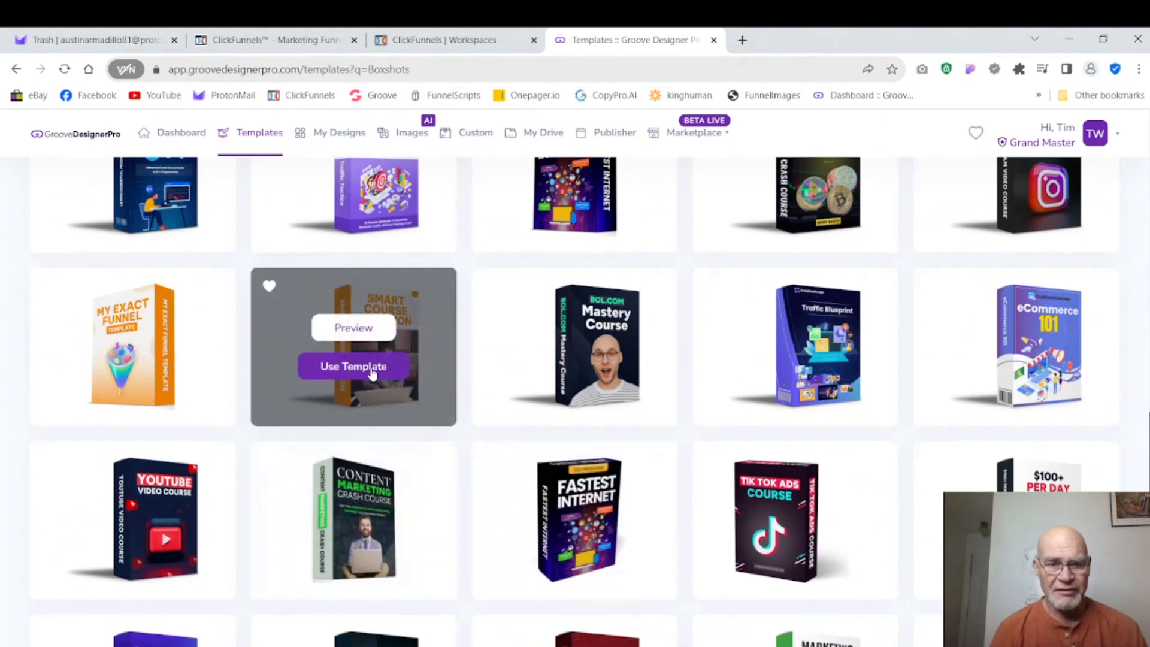
click(353, 328)
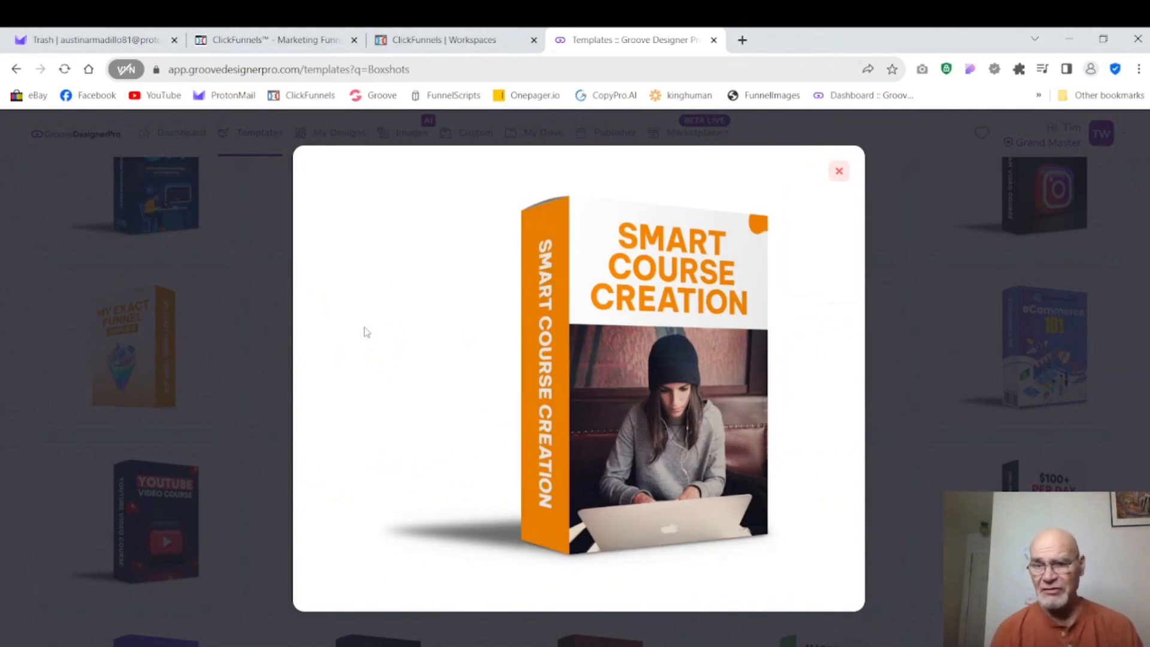
click(839, 174)
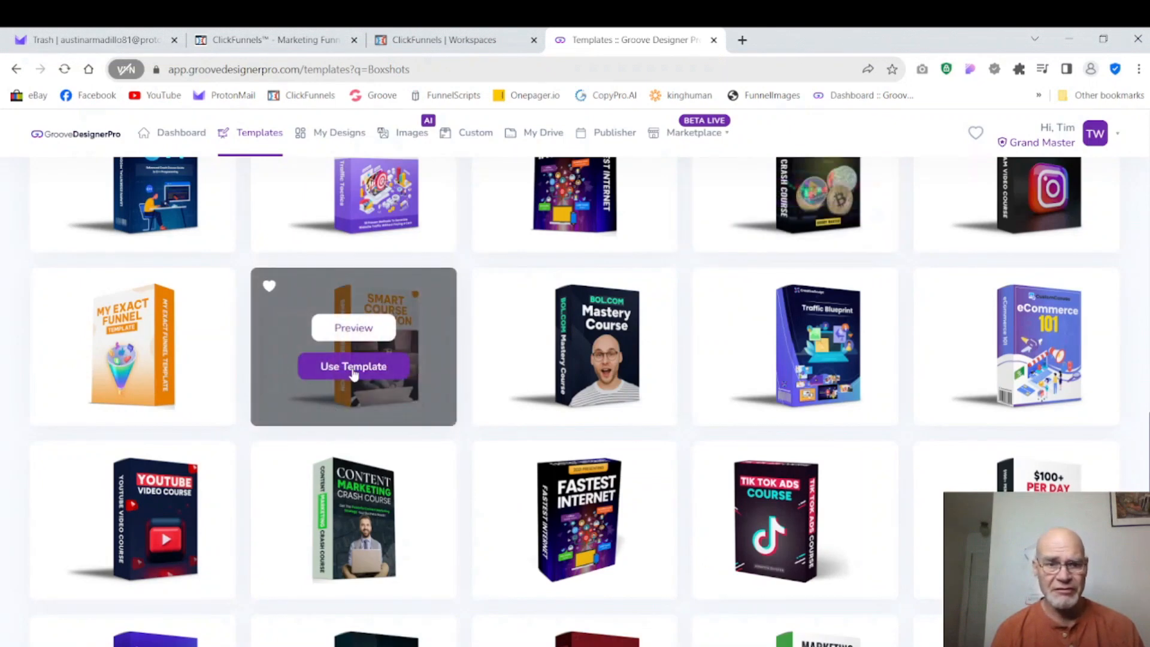
Create a design titled "Box 1" from the Smart Course Creation template and open its front cover for editing.
click(353, 367)
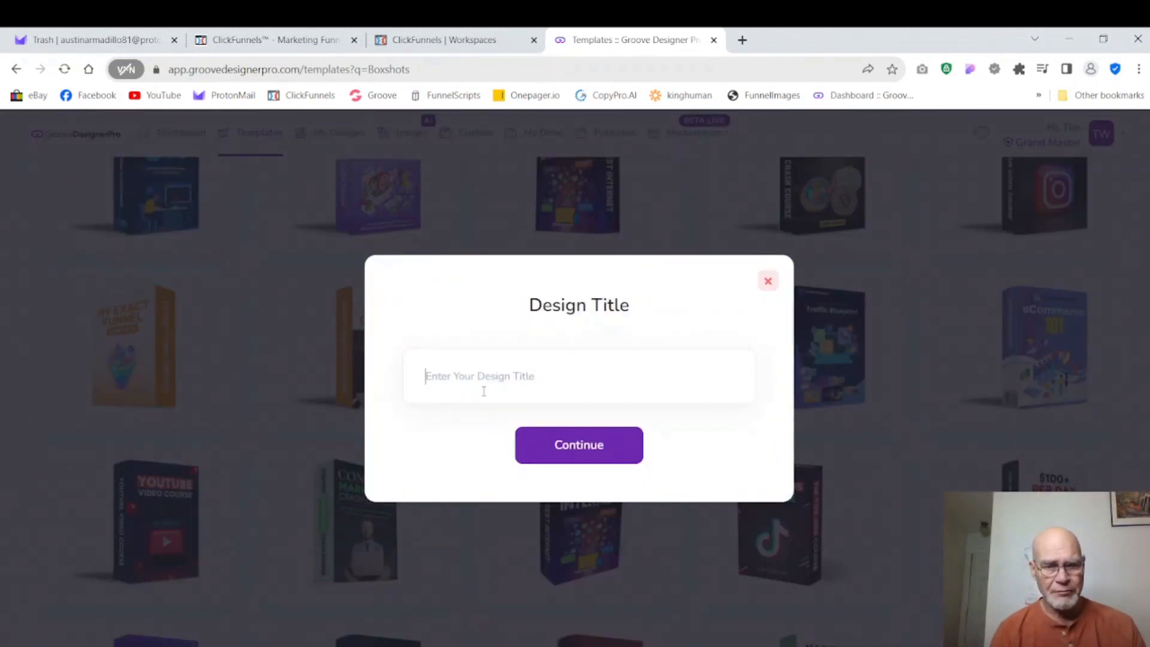
text(Box 1)
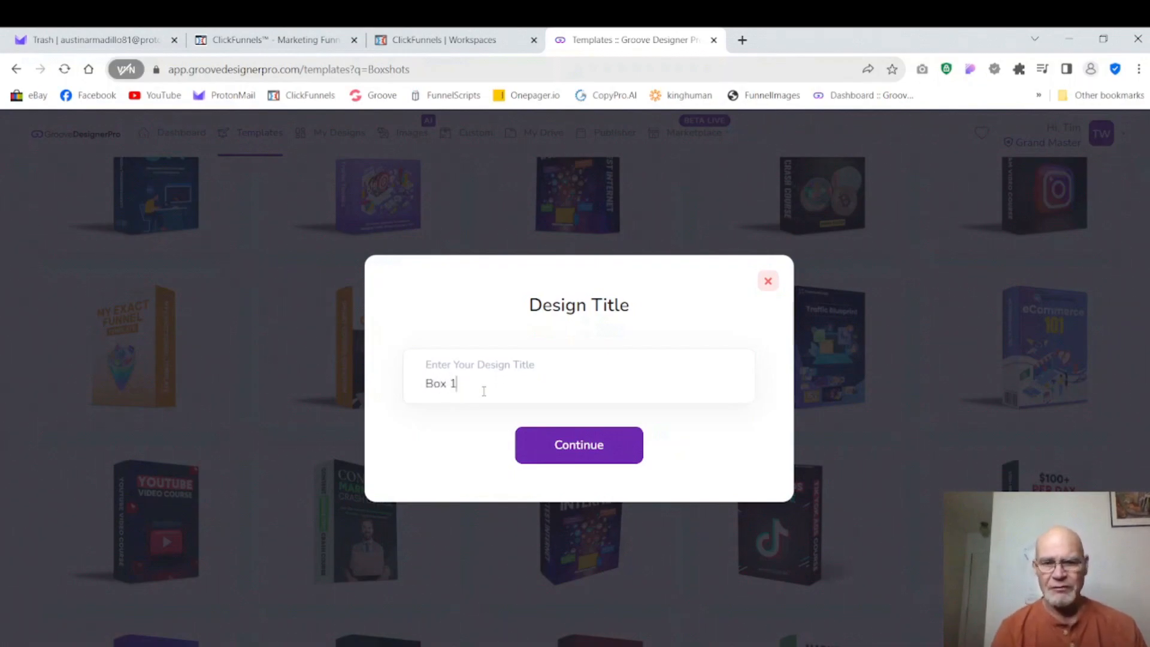
click(581, 457)
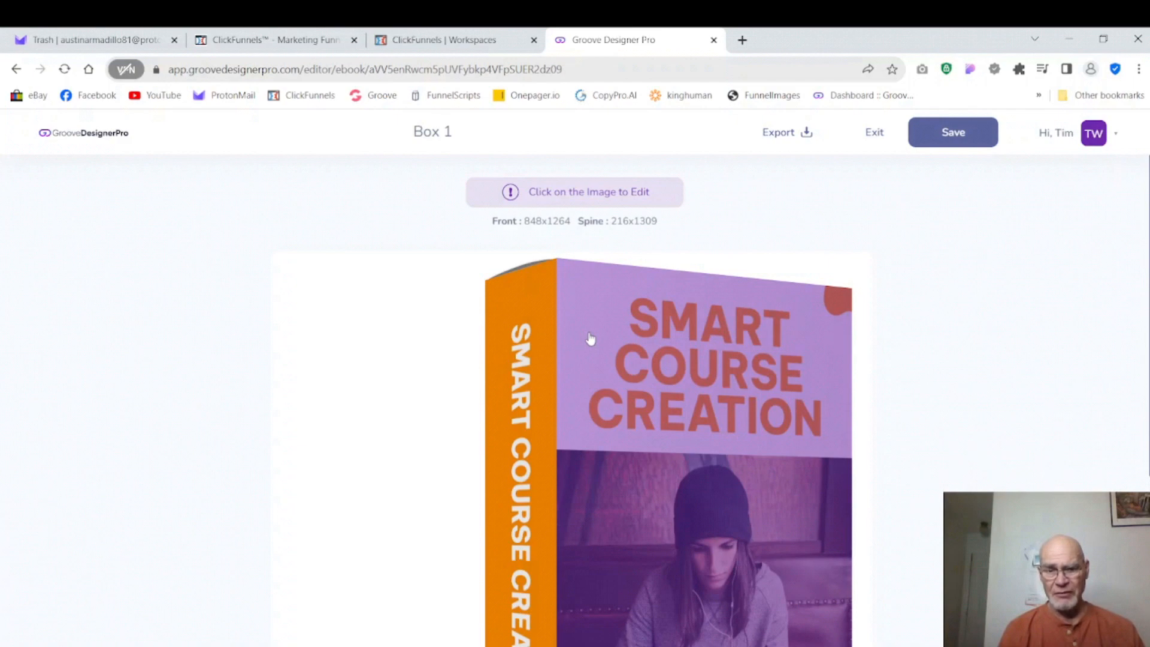
click(642, 498)
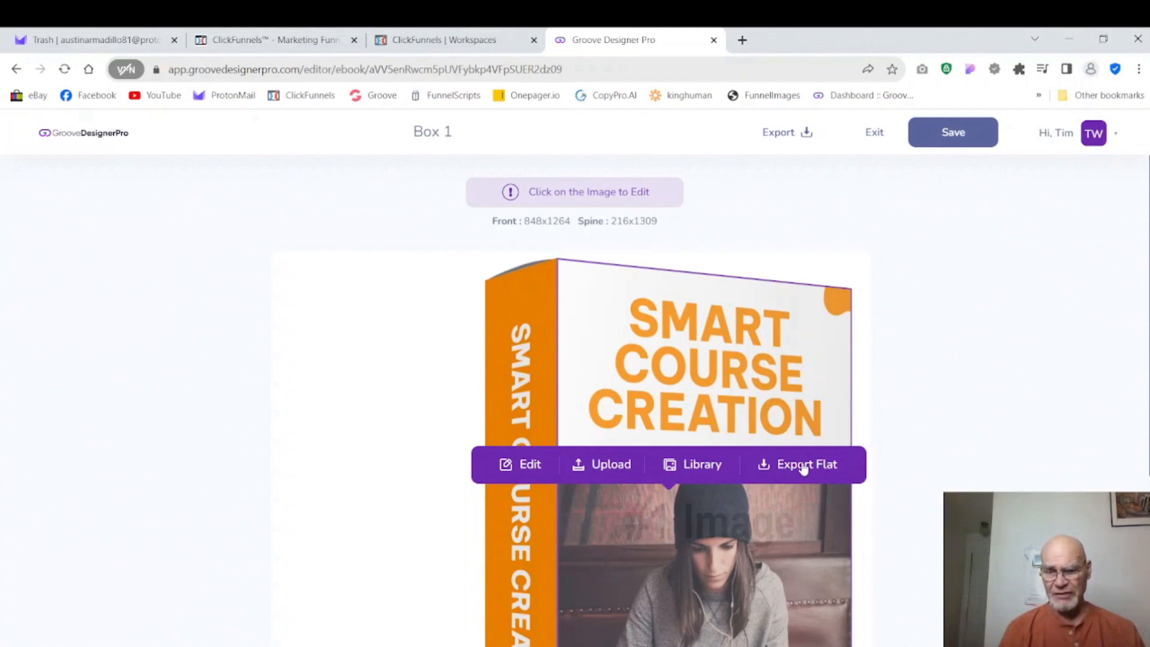
click(529, 465)
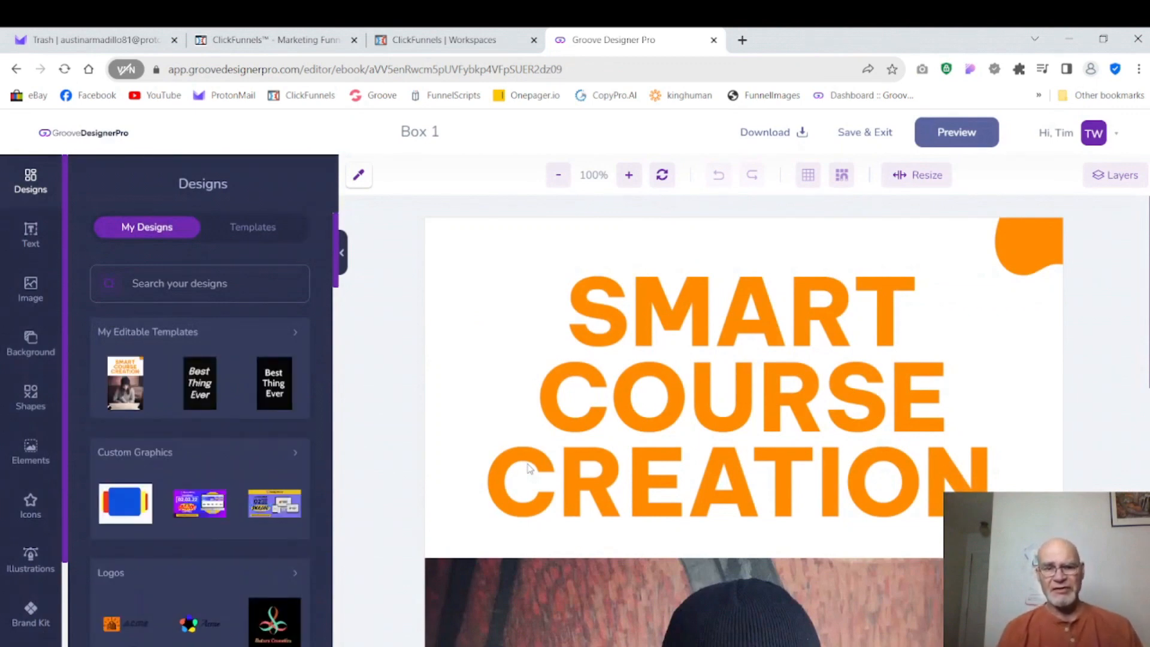
Examine the front cover's full layout, from the title text down to the laptop photo.
click(560, 177)
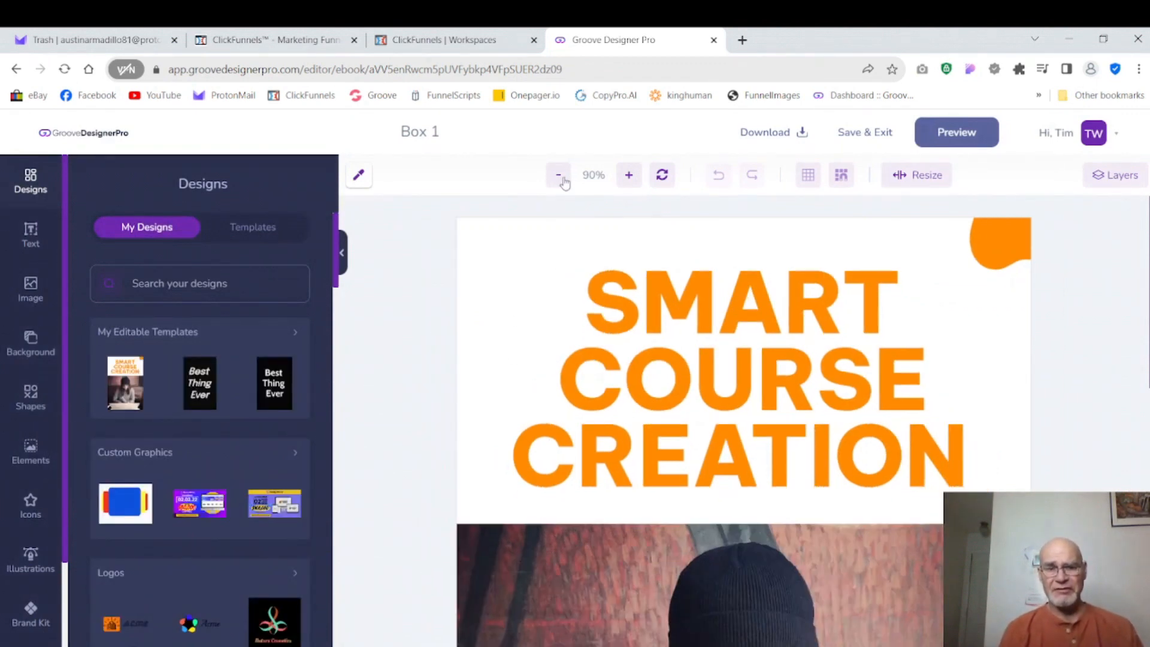
click(561, 178)
click(560, 177)
click(560, 178)
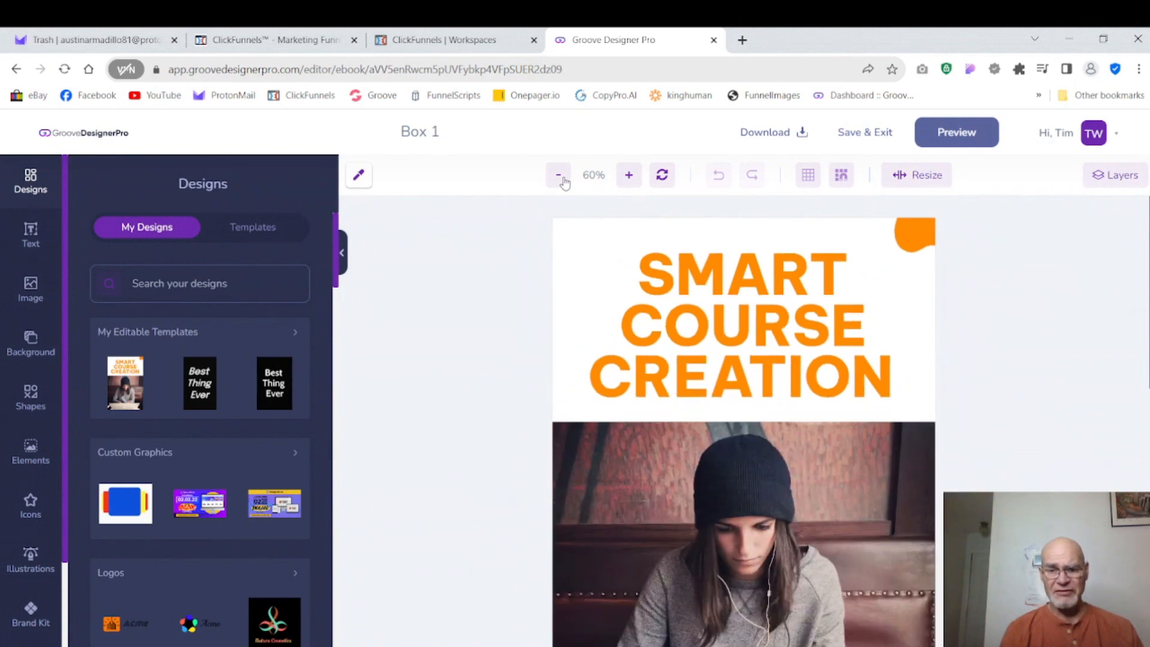
click(560, 178)
click(560, 177)
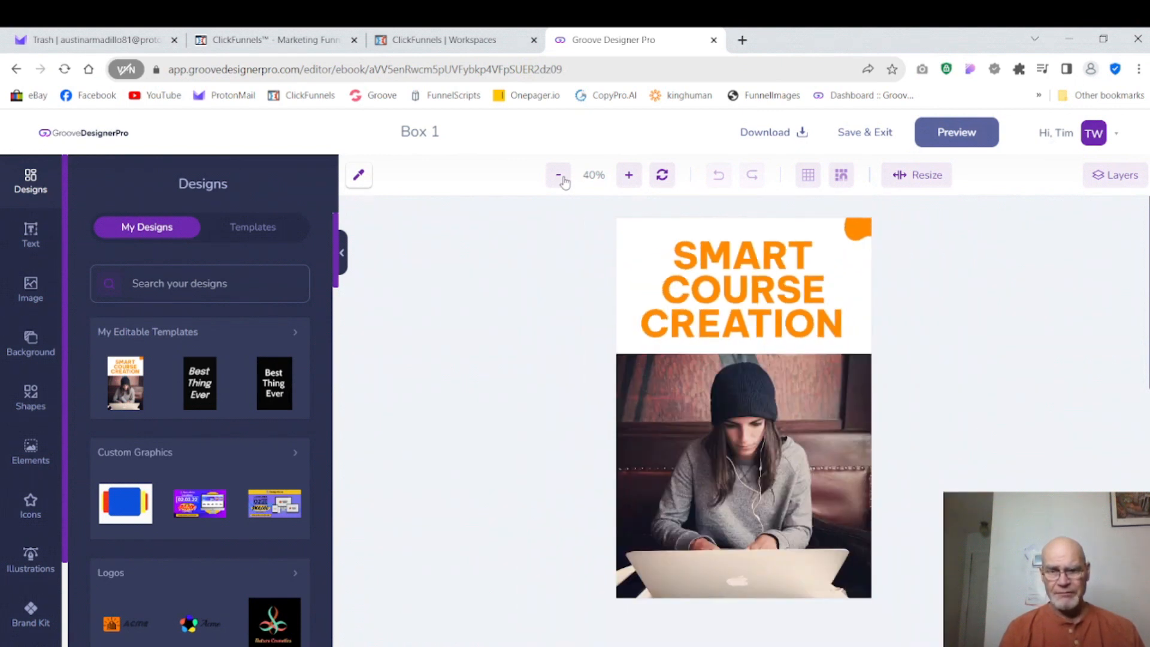
click(629, 175)
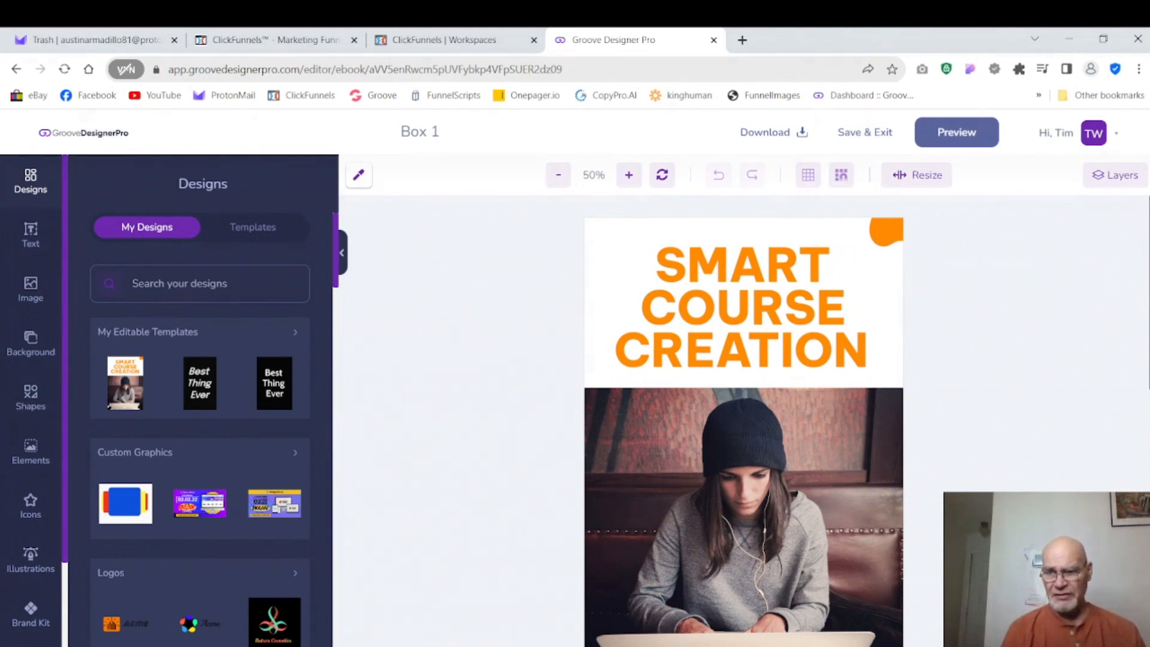
scroll(744, 419, down, 3)
scroll(743, 419, up, 2)
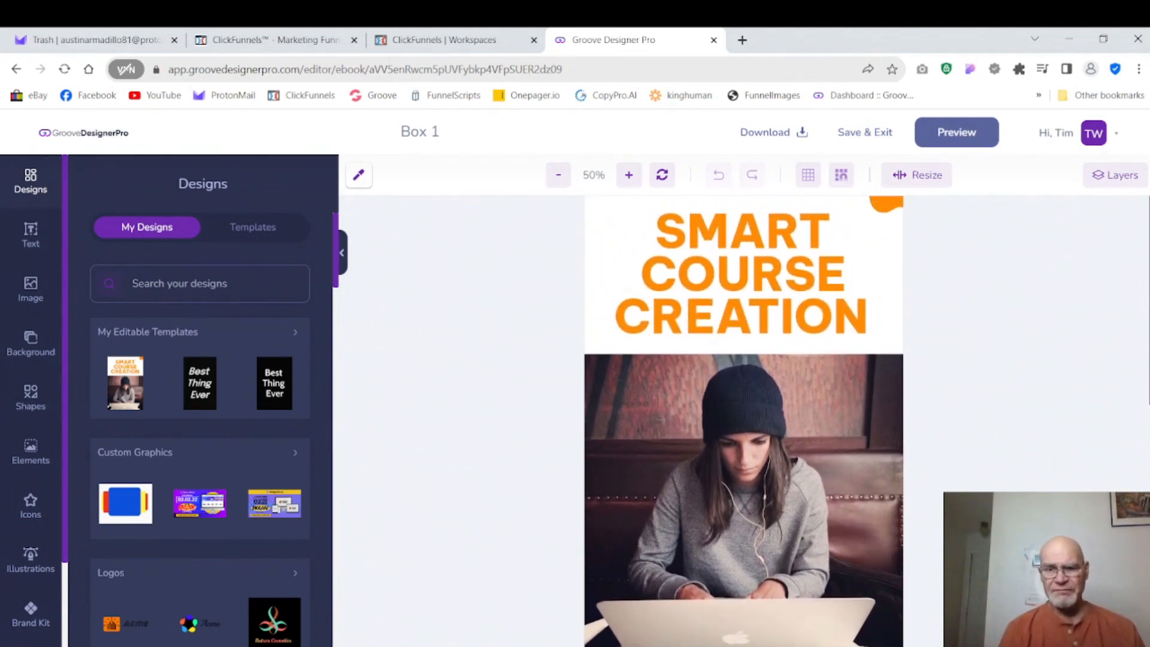
drag(1147, 369, 1146, 371)
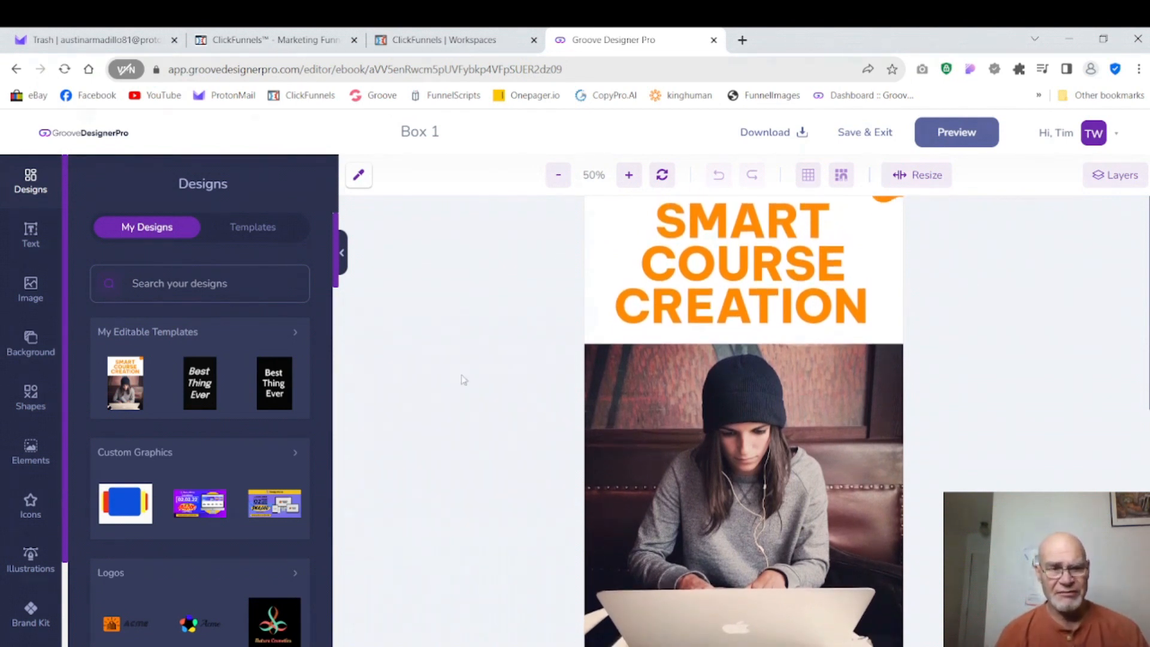
Search the stock images for "writer".
click(31, 289)
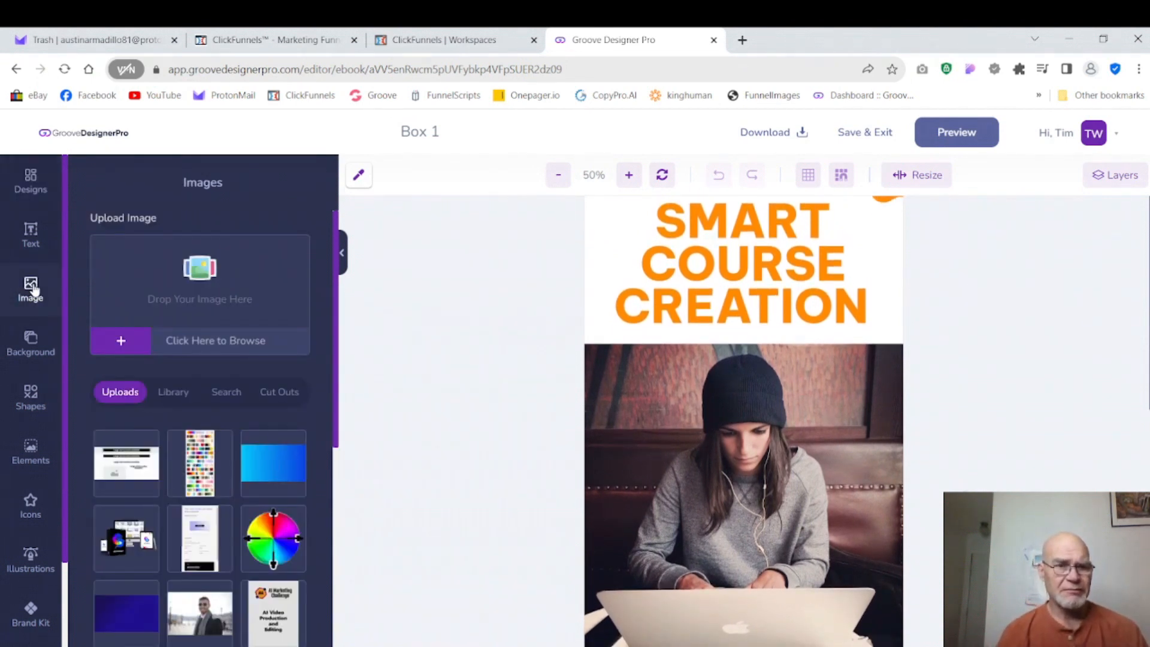
click(217, 396)
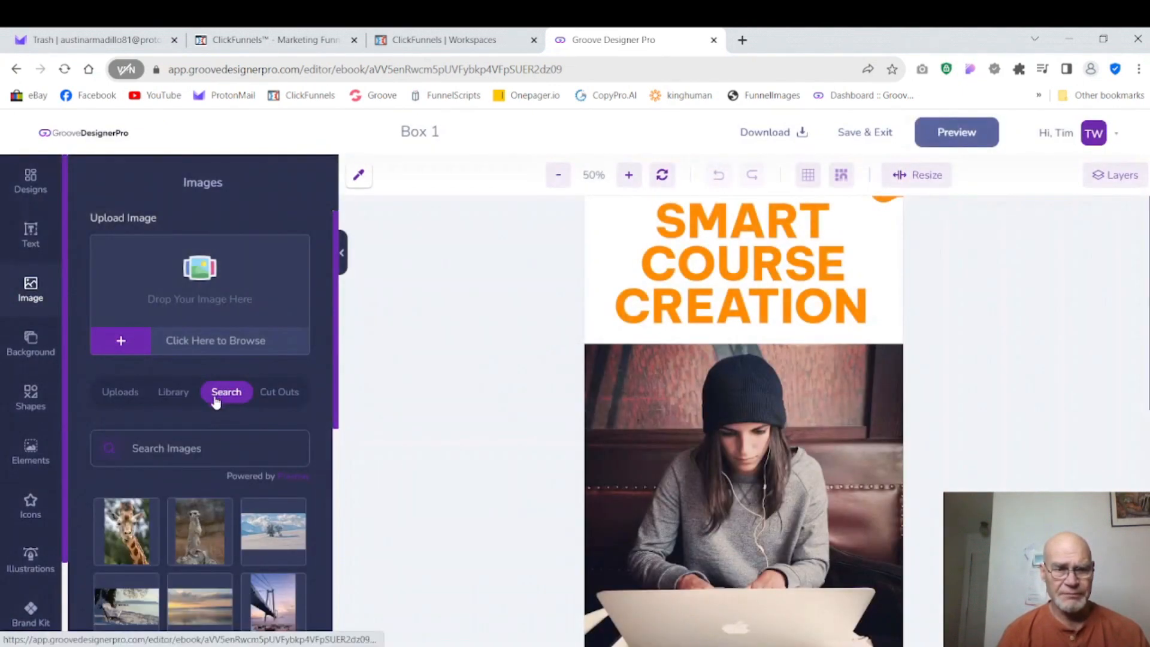
click(204, 436)
text(w)
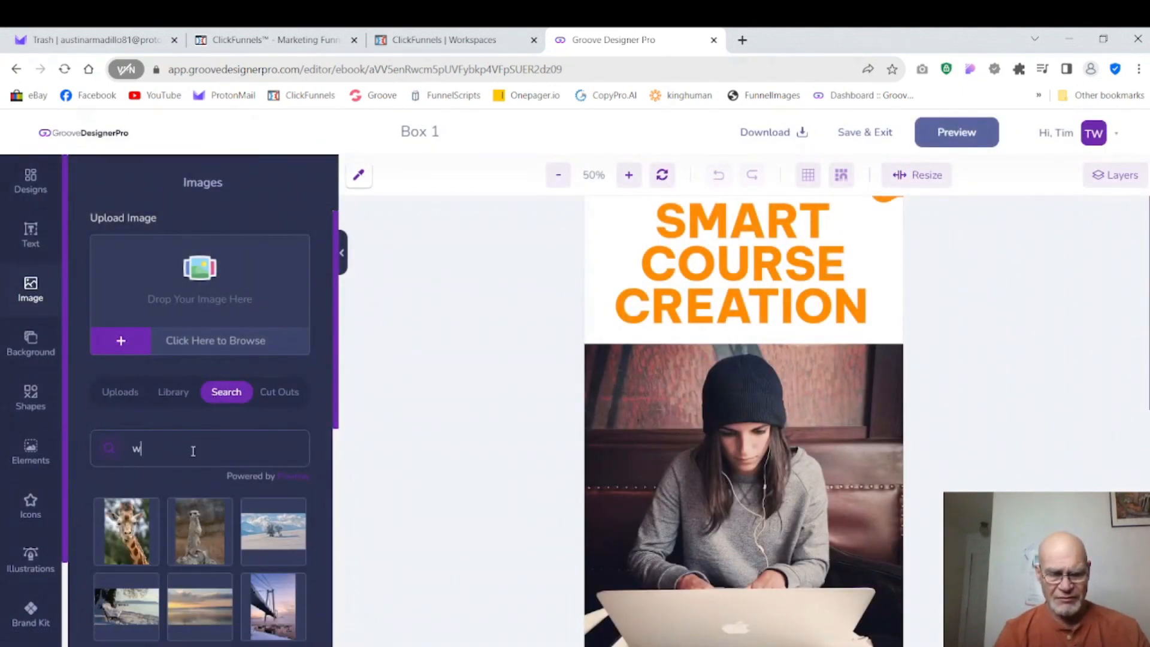
text(riter)
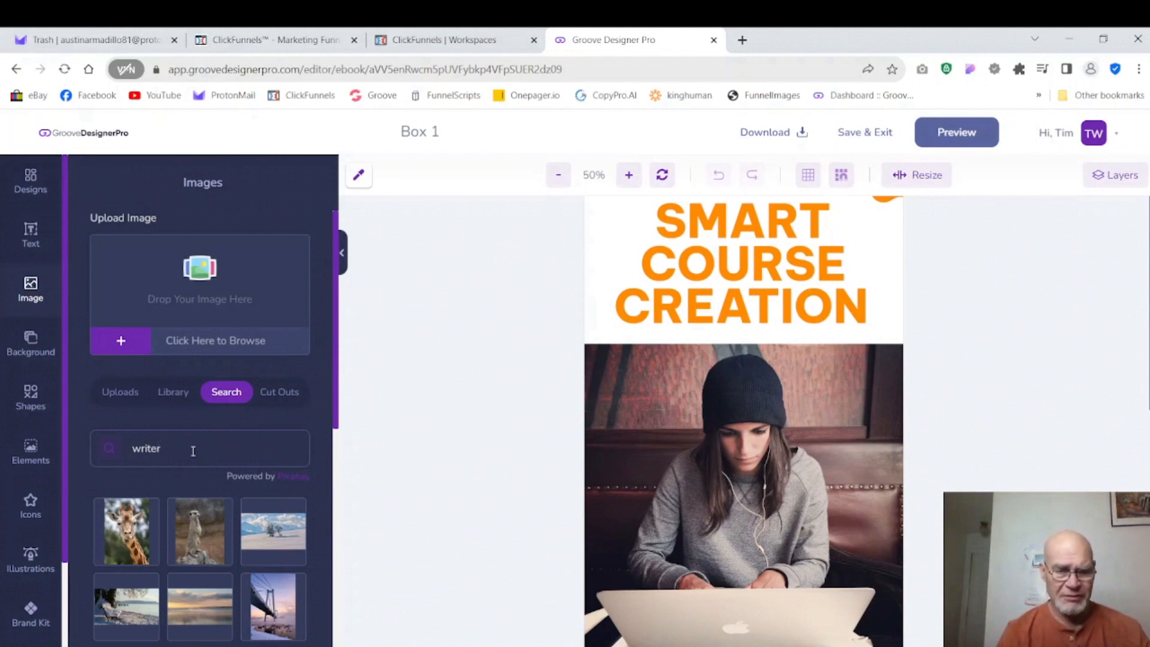
key(Return)
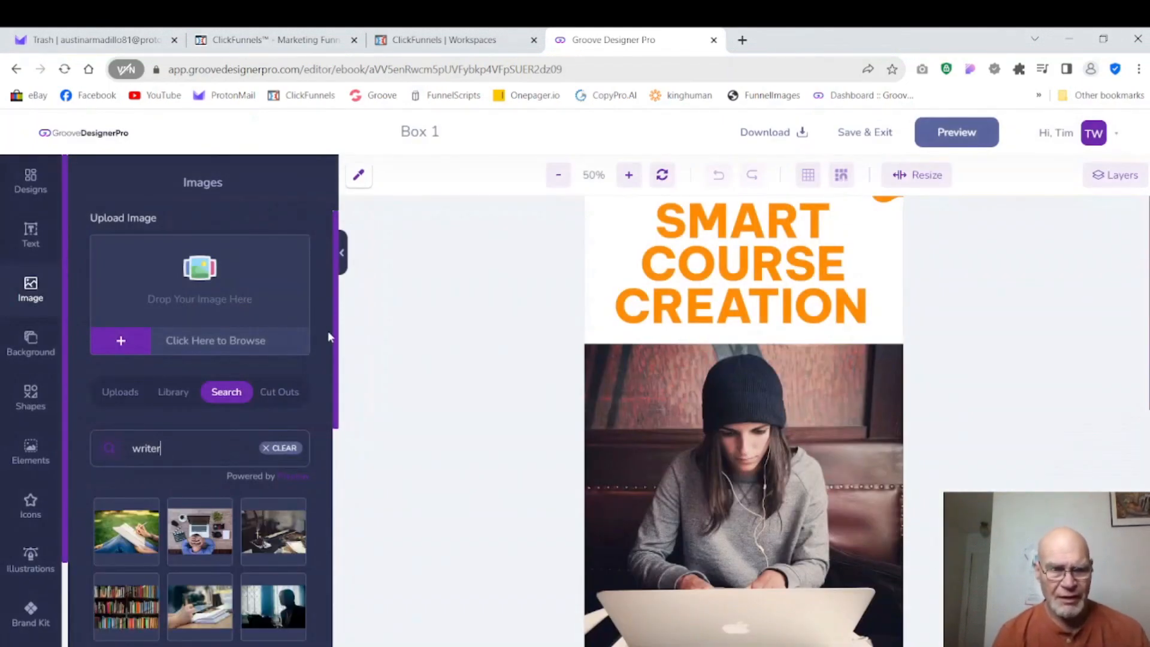
Load more writer images and look through them for a replacement cover picture.
drag(337, 299, 333, 542)
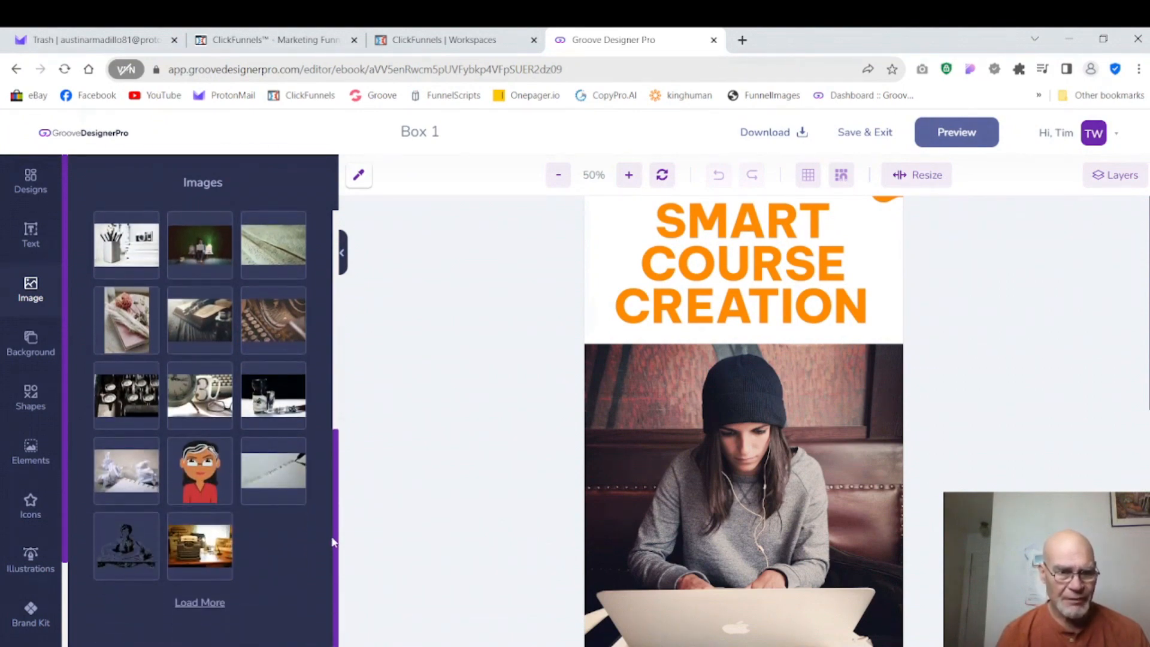
click(199, 603)
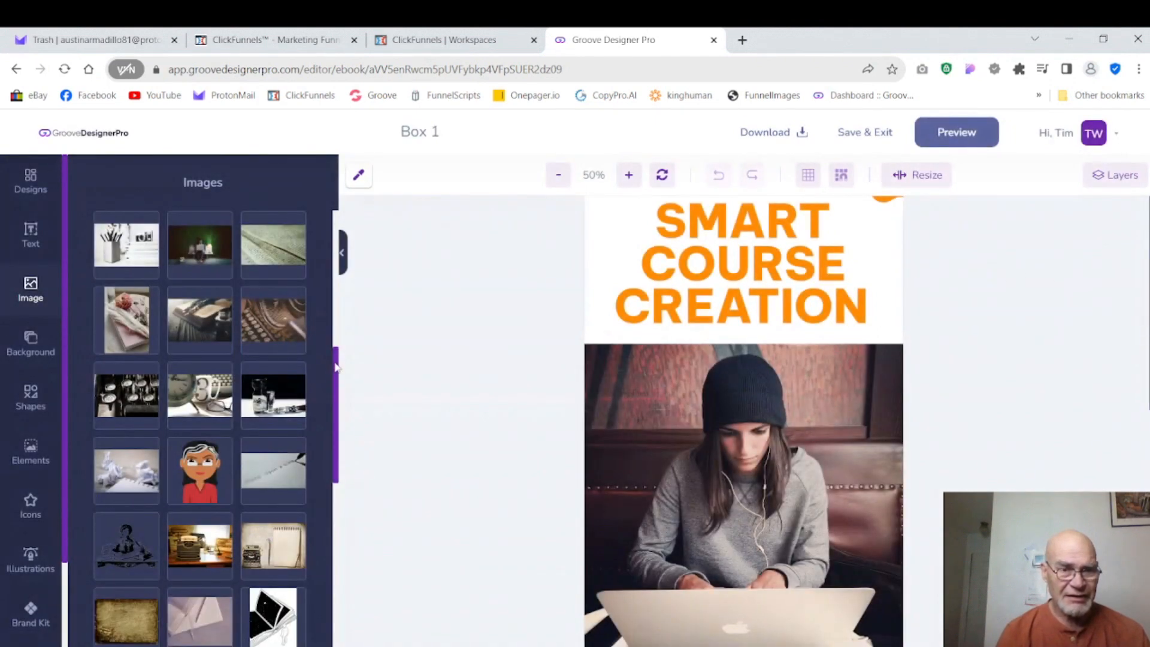
drag(337, 364, 337, 453)
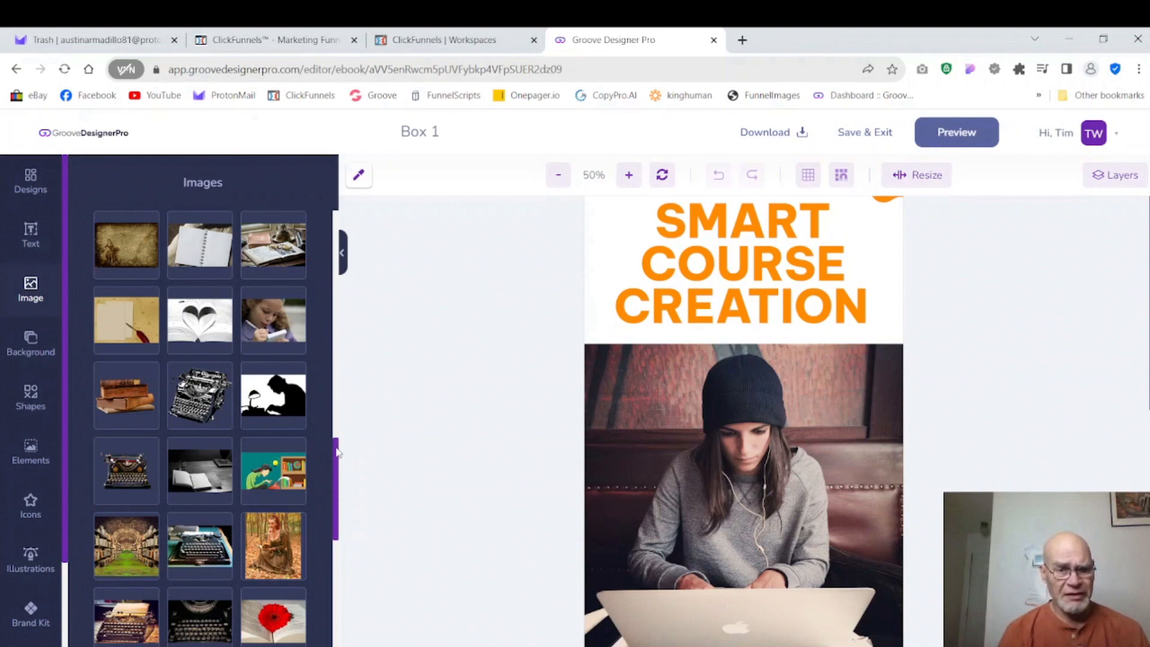
drag(337, 453, 317, 392)
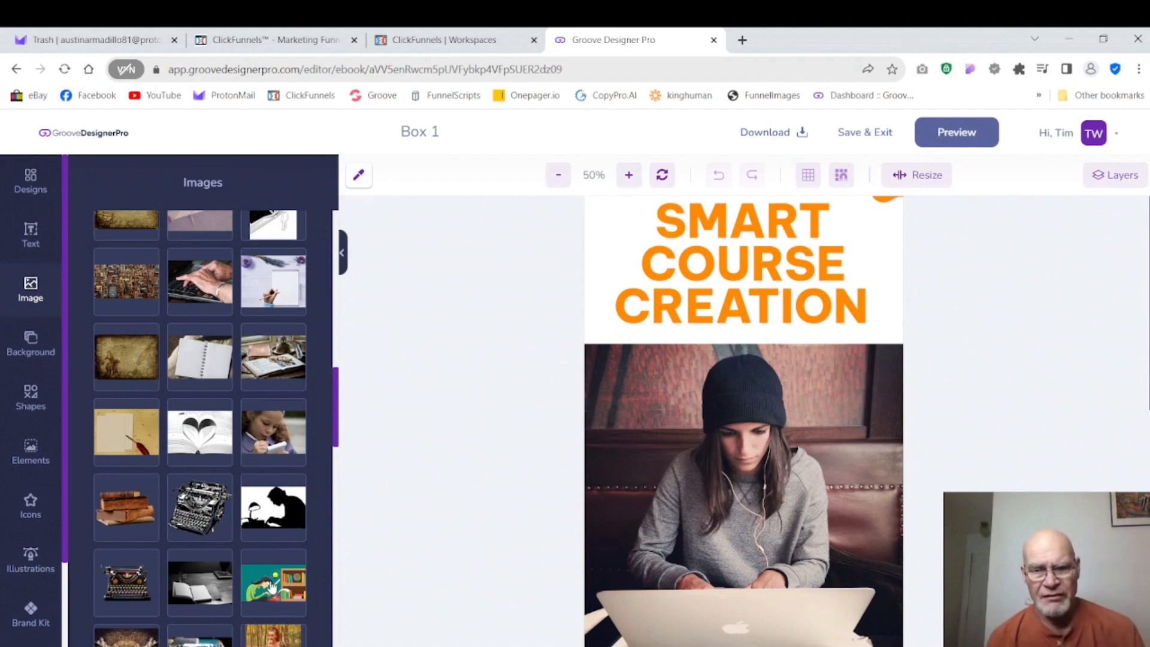
Delete the photo of the woman with the laptop from the front cover and return to the writer image results.
click(703, 526)
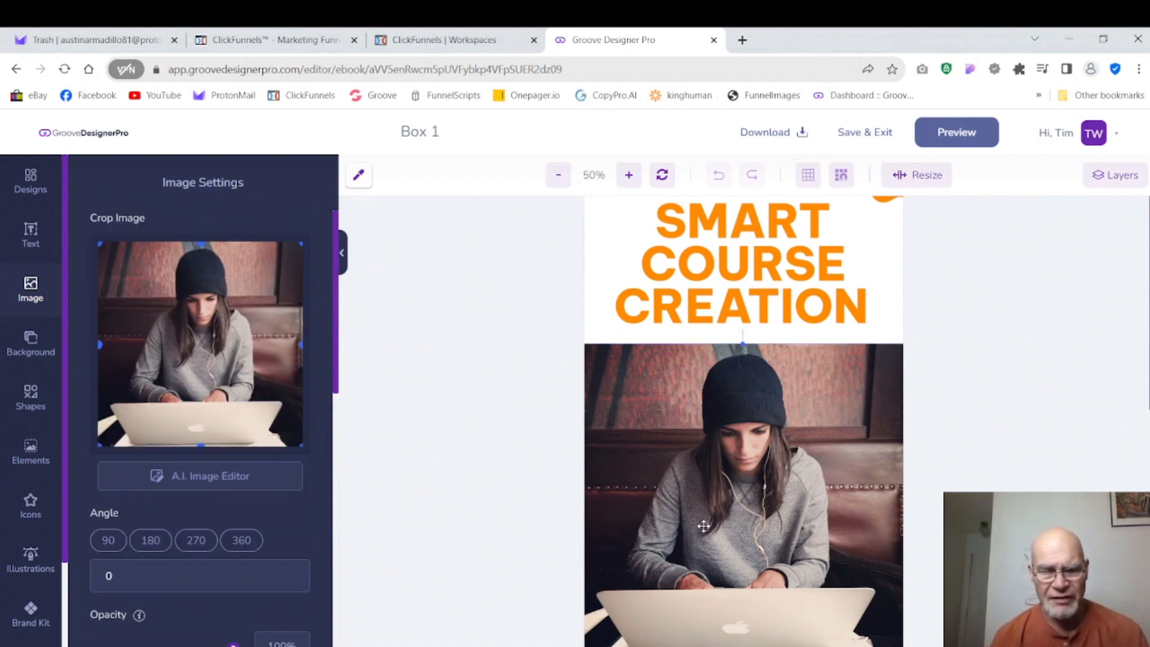
right_click(704, 526)
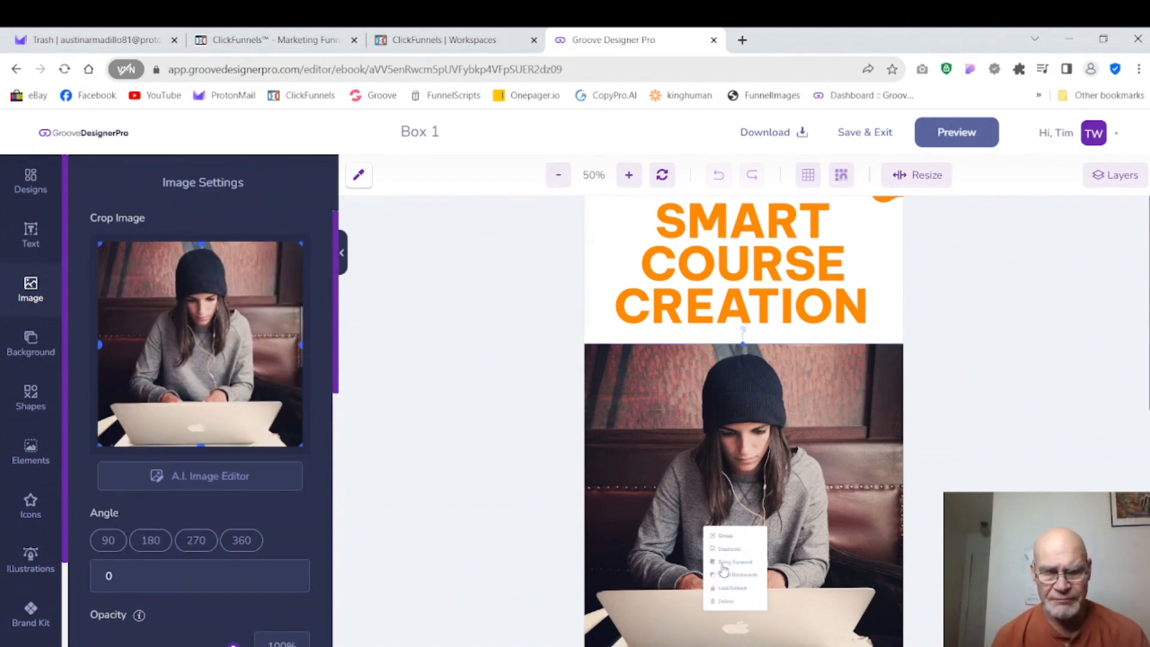
click(726, 602)
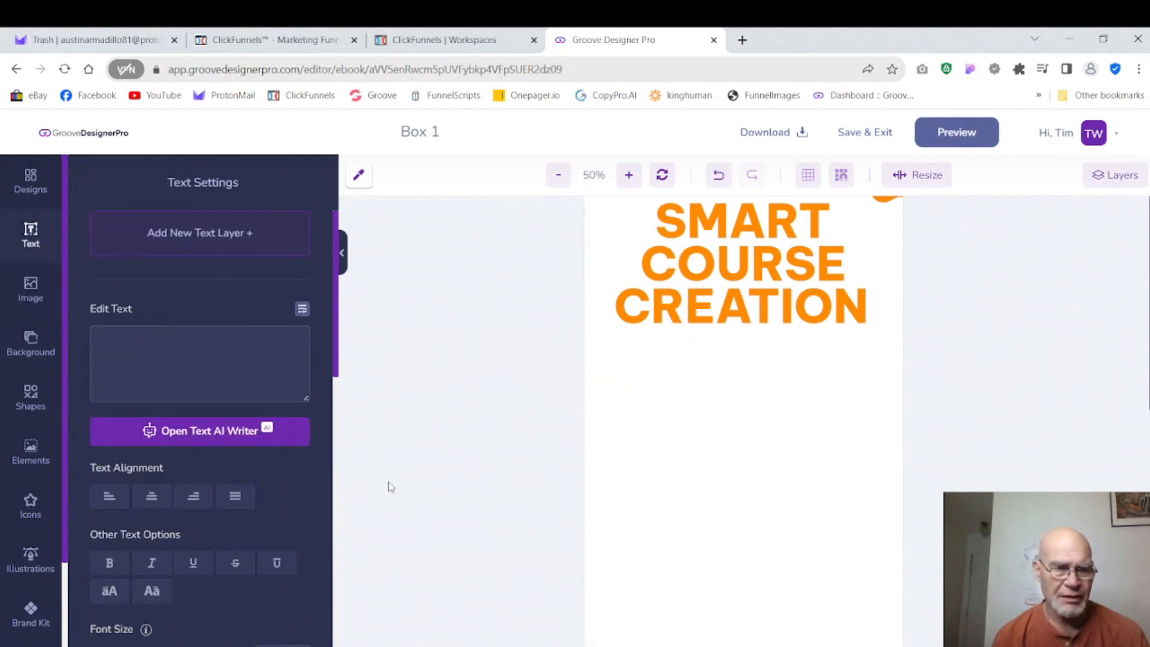
click(26, 299)
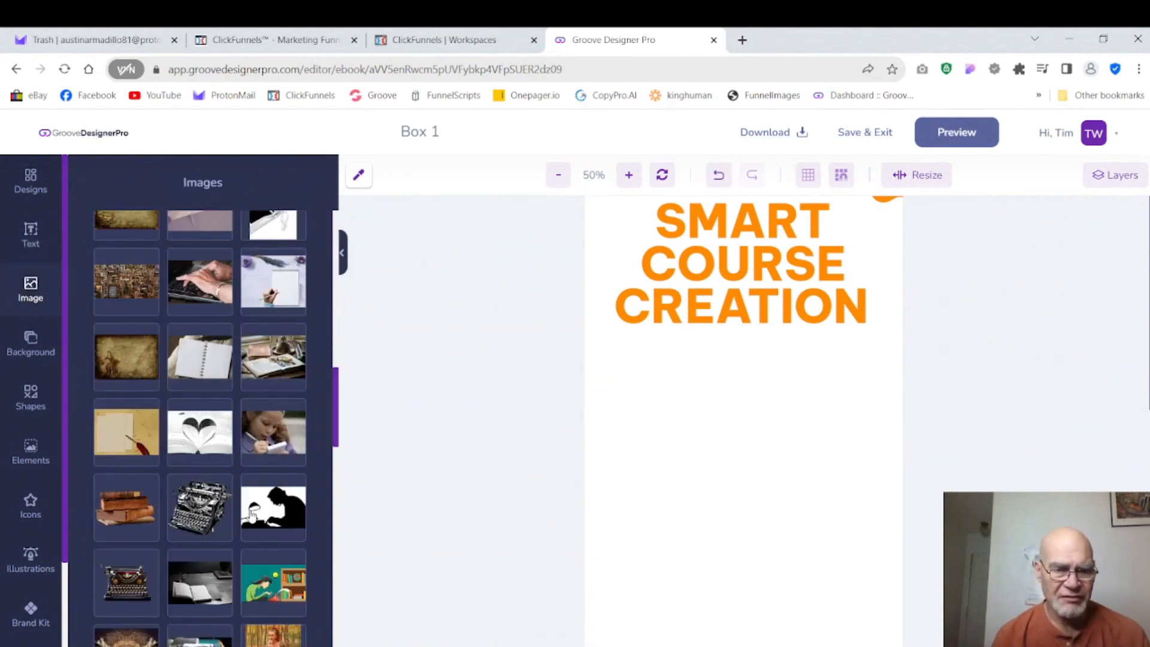
Add the illustration of the woman at a typewriter, place it below the title and enlarge it to the cover's full width.
click(274, 590)
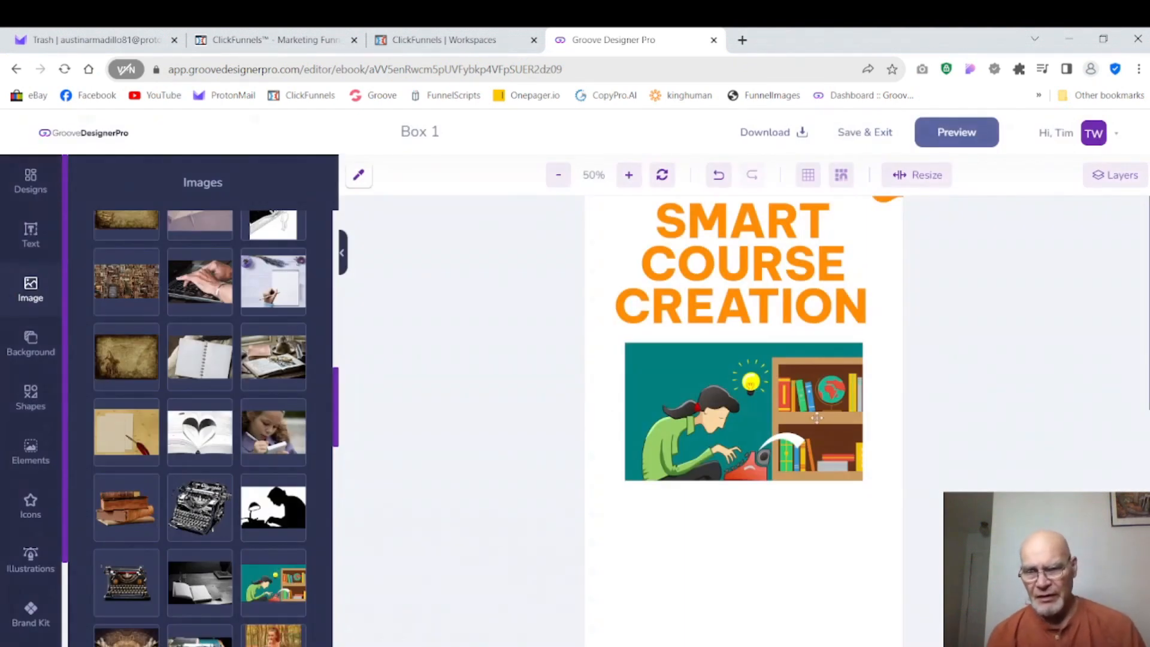
drag(780, 408, 740, 573)
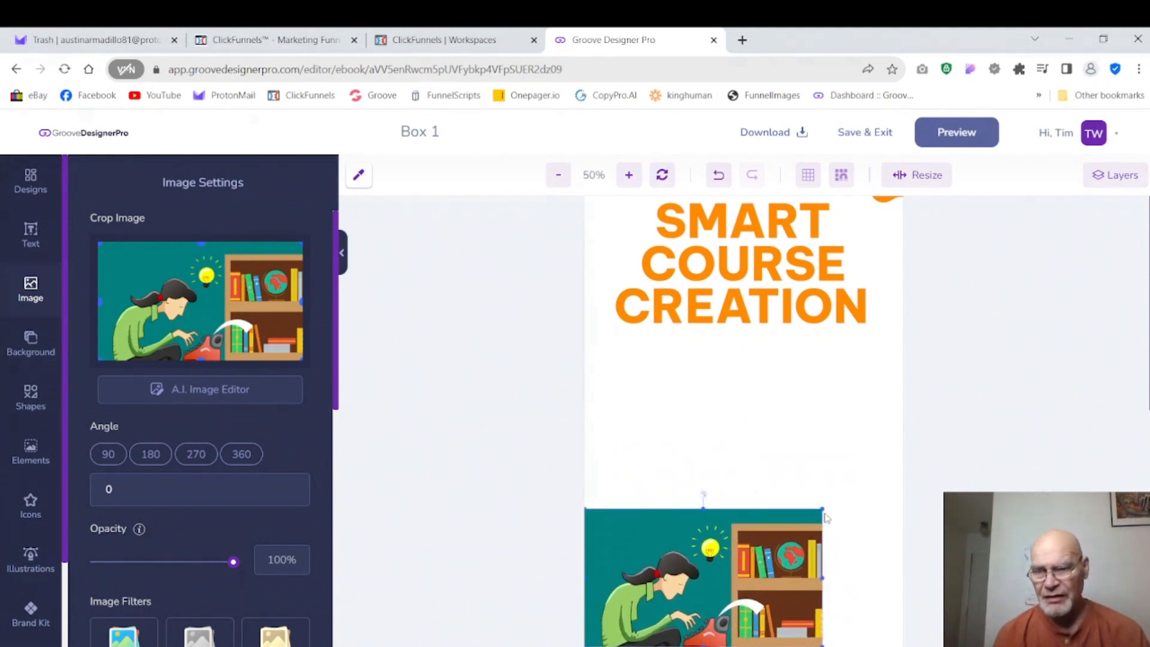
drag(820, 510, 905, 462)
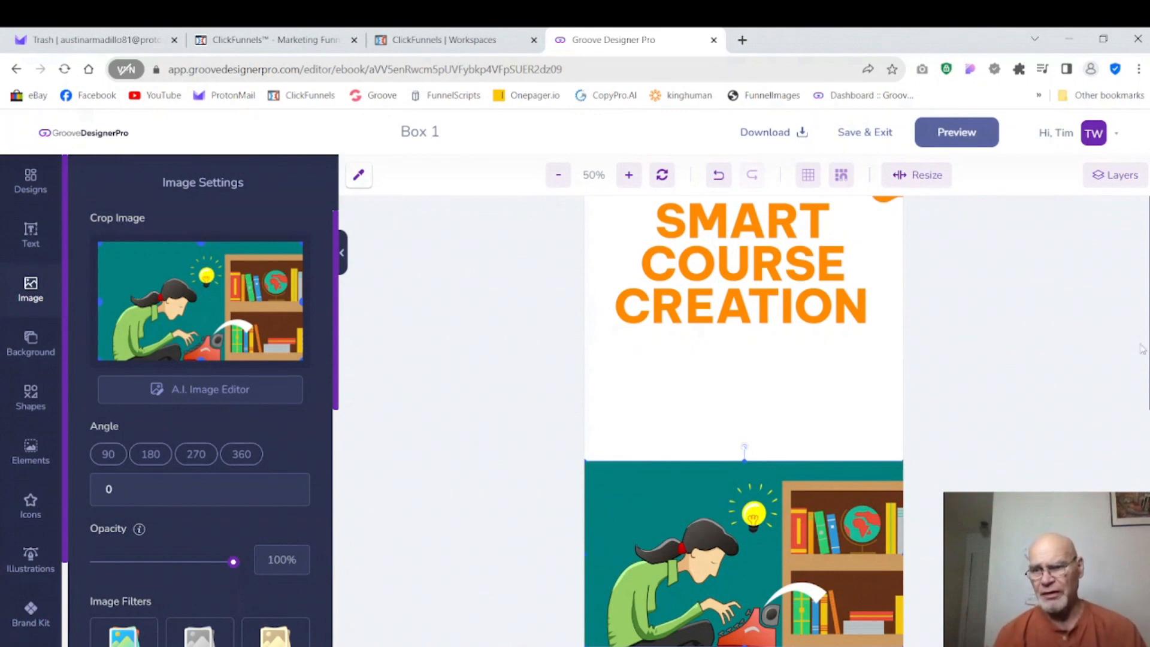
scroll(1144, 349, up, 1)
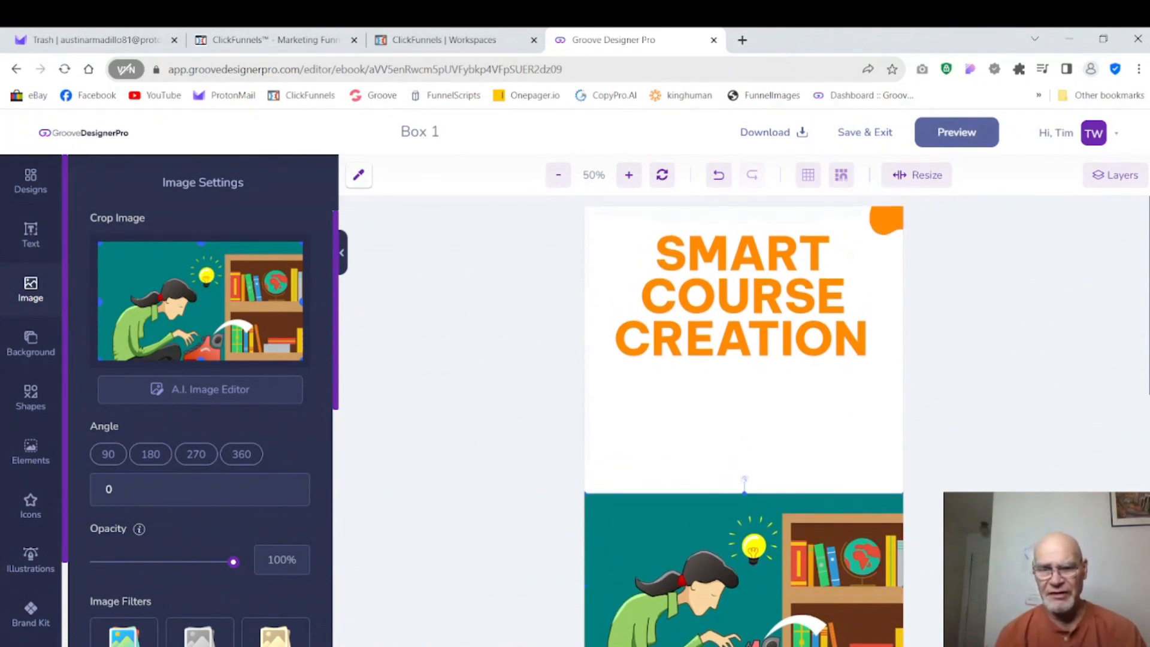
Delete the orange shape in the front cover's upper right corner.
click(763, 301)
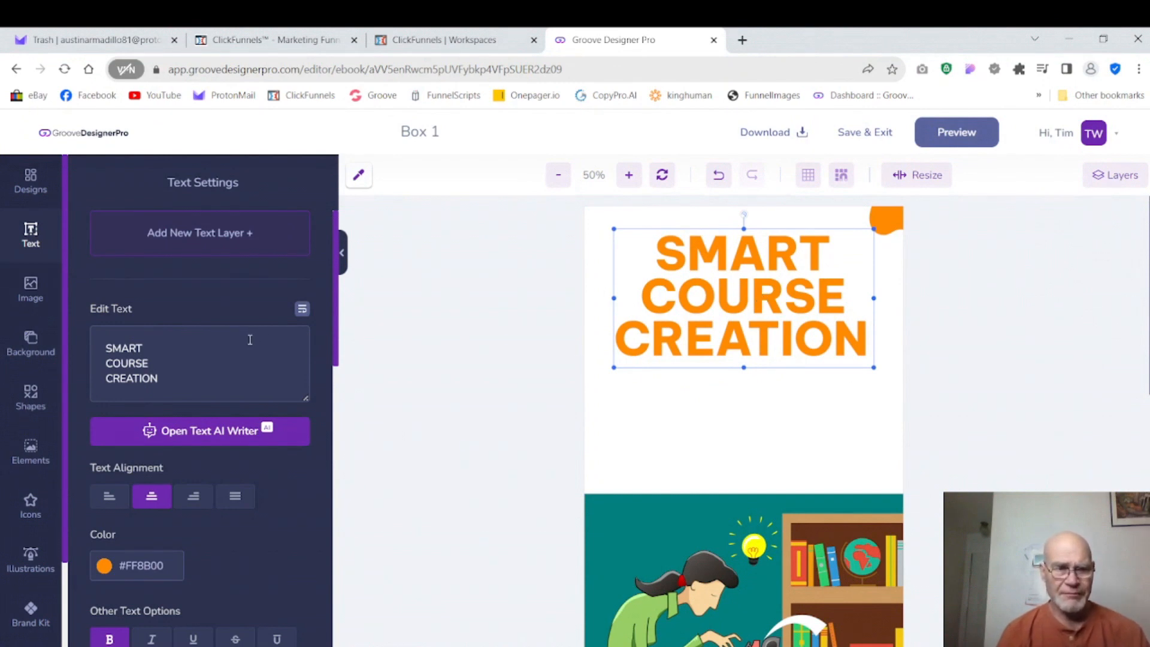
click(695, 421)
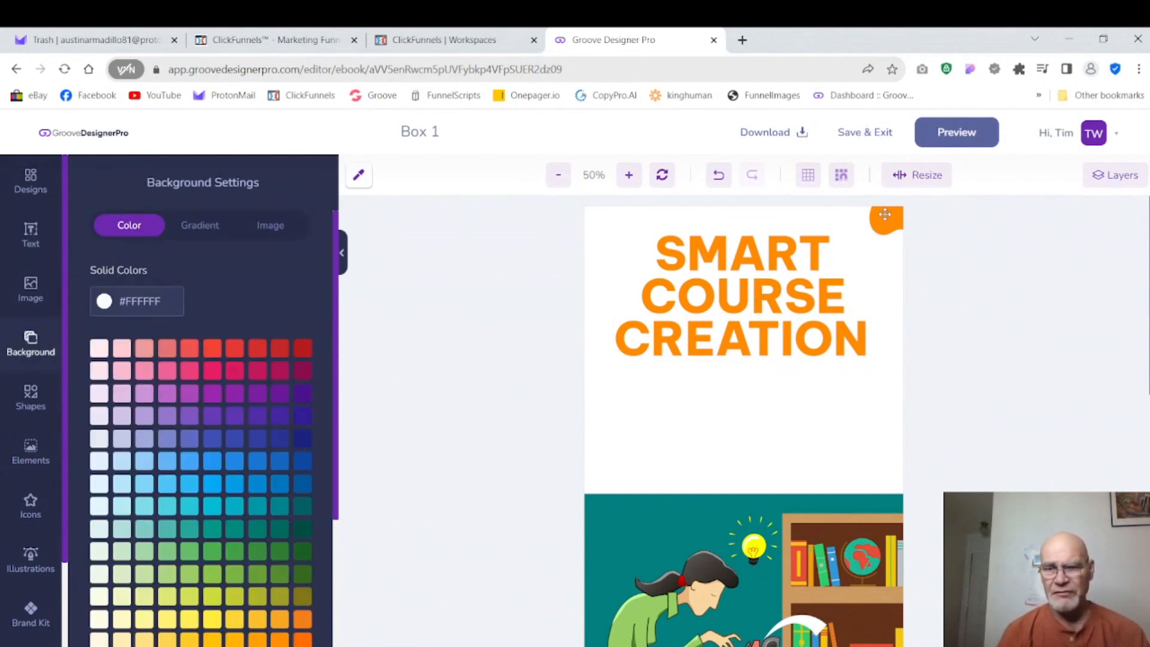
click(885, 214)
right_click(885, 214)
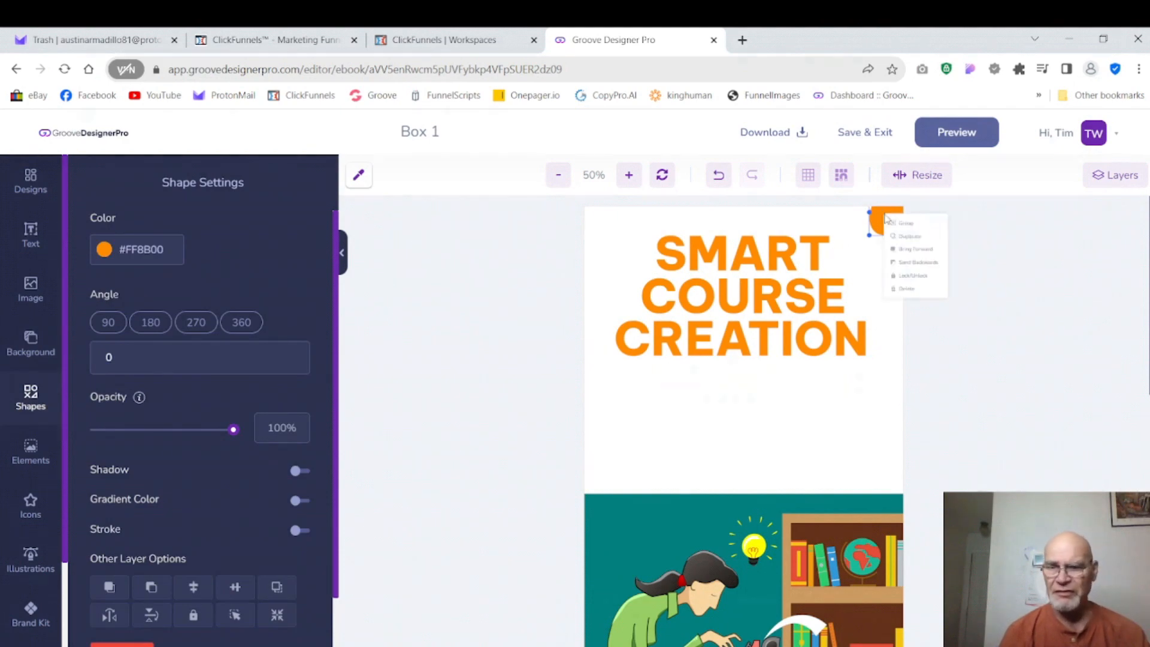
click(899, 291)
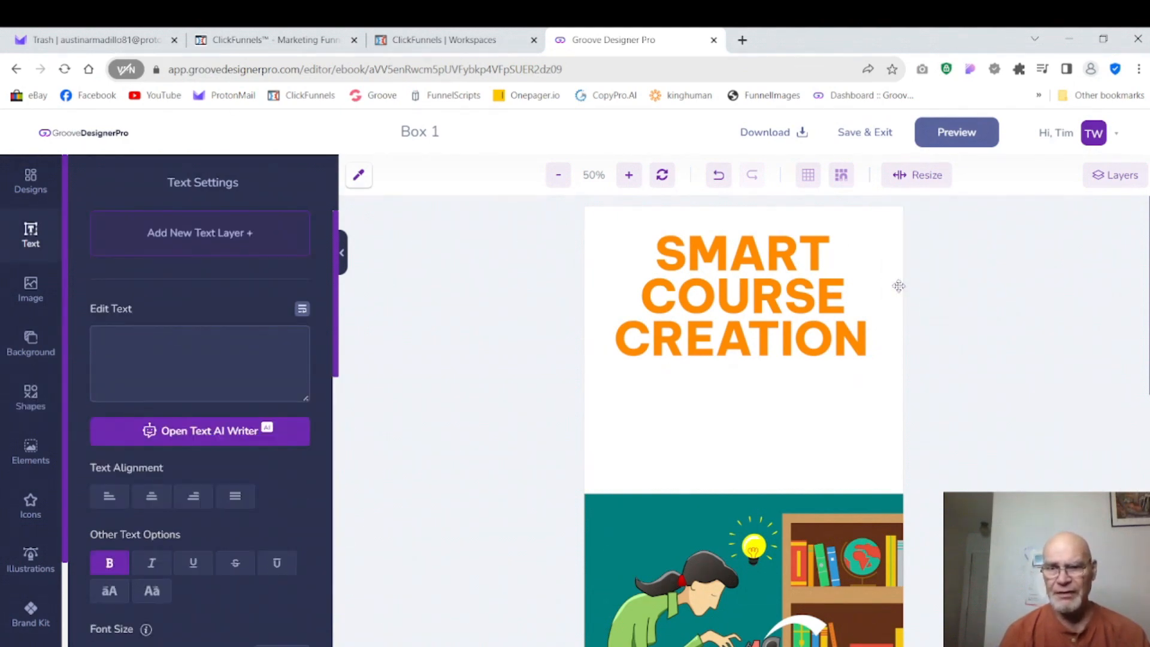
Replace the word SMART with SUPER in the front cover title.
click(750, 291)
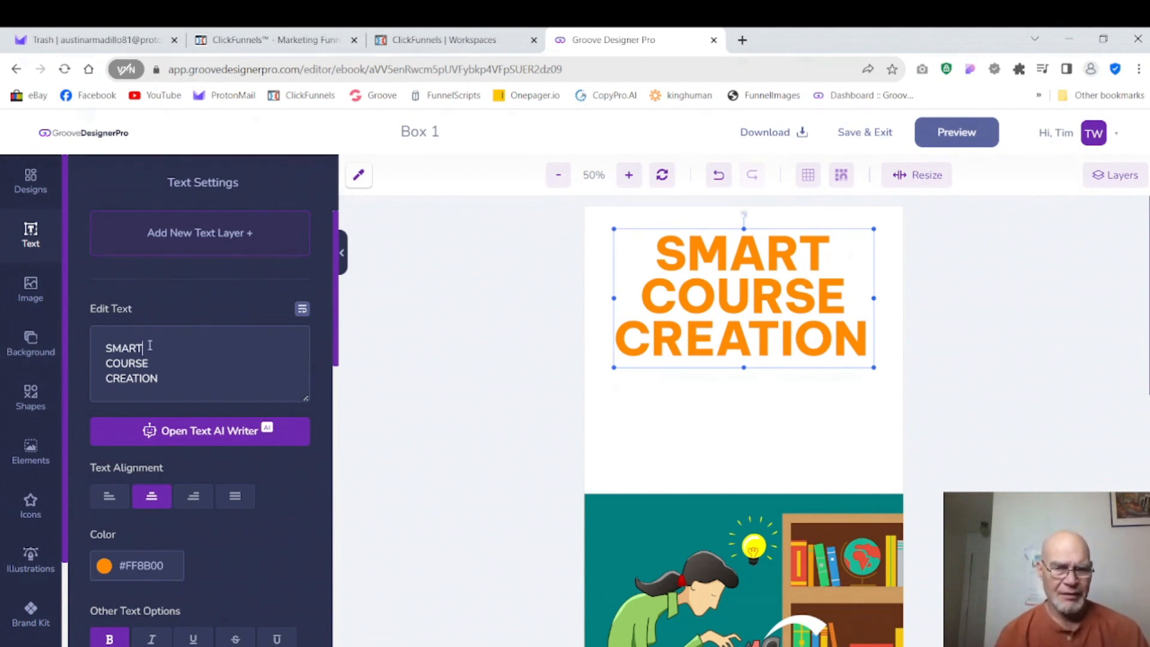
key(BackSpace)
key(BackSpace)
key(BackSpace)
key(BackSpace)
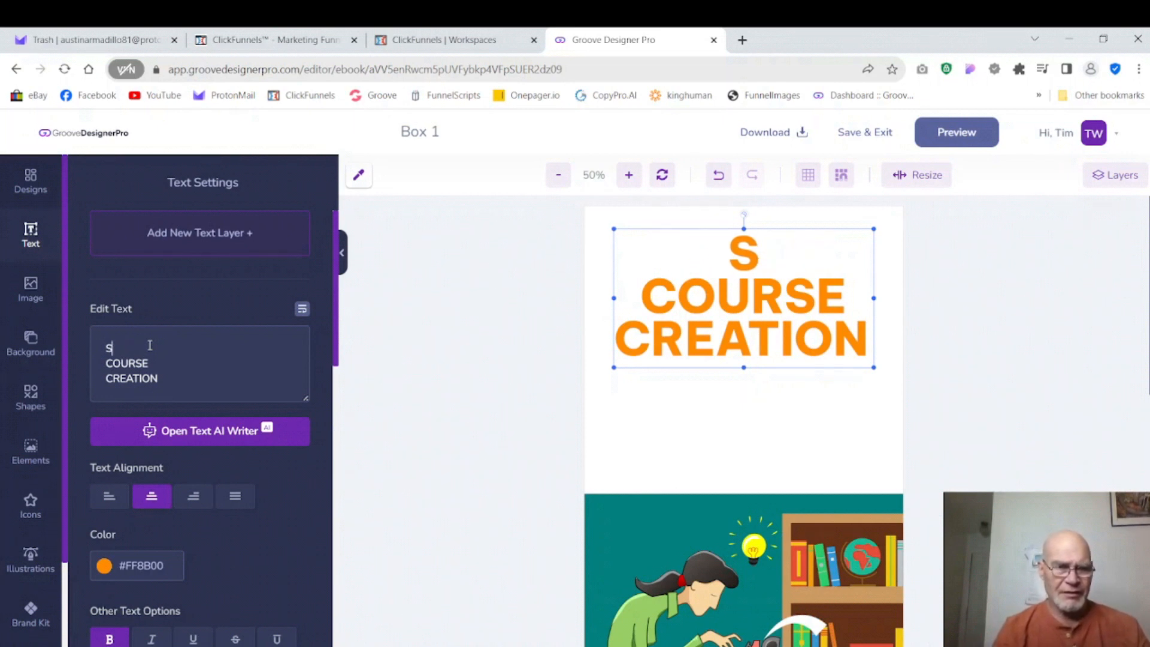
text(UPER)
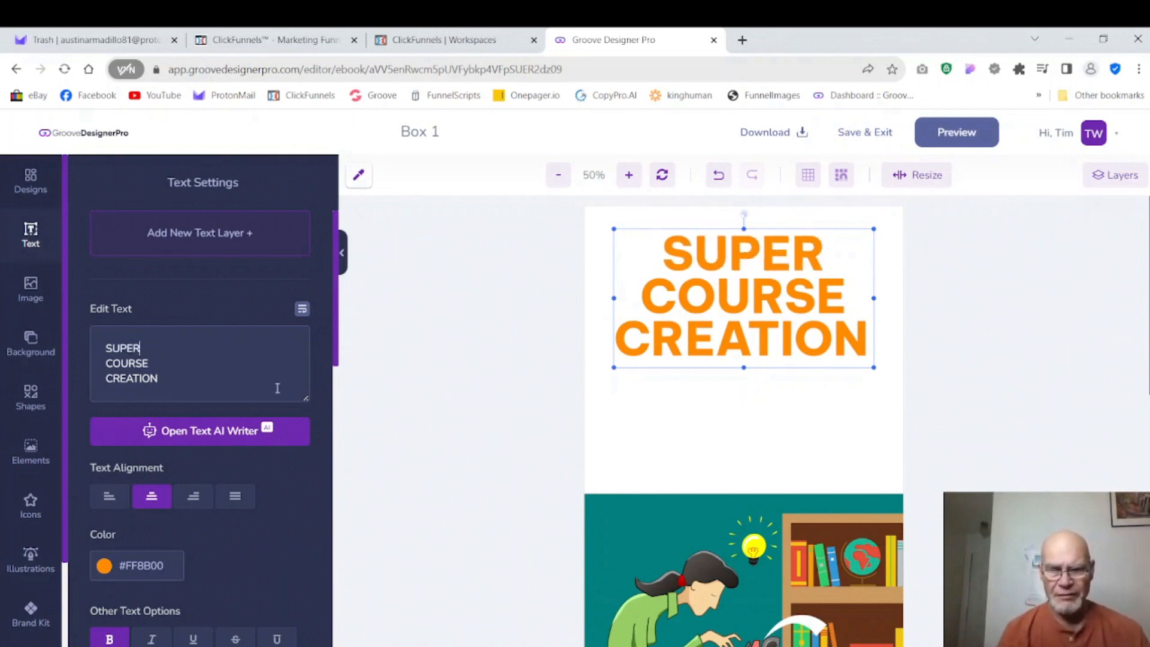
Change the title's last word from CREATION to CREATOR.
click(211, 378)
key(BackSpace)
key(BackSpace)
key(BackSpace)
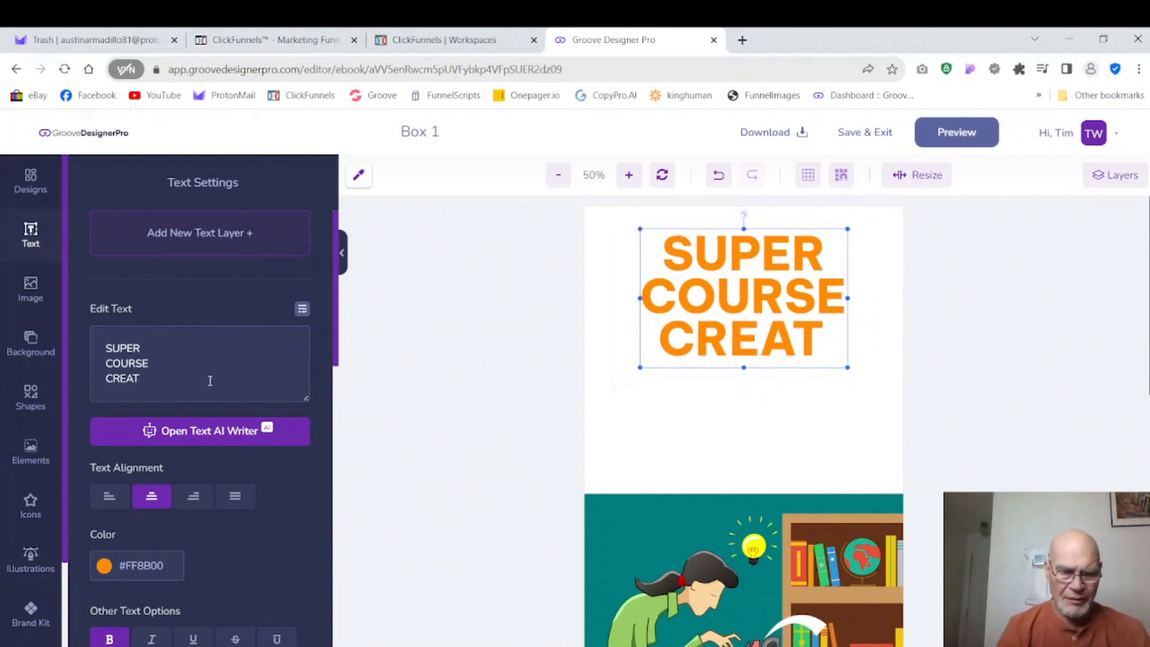
text(OR)
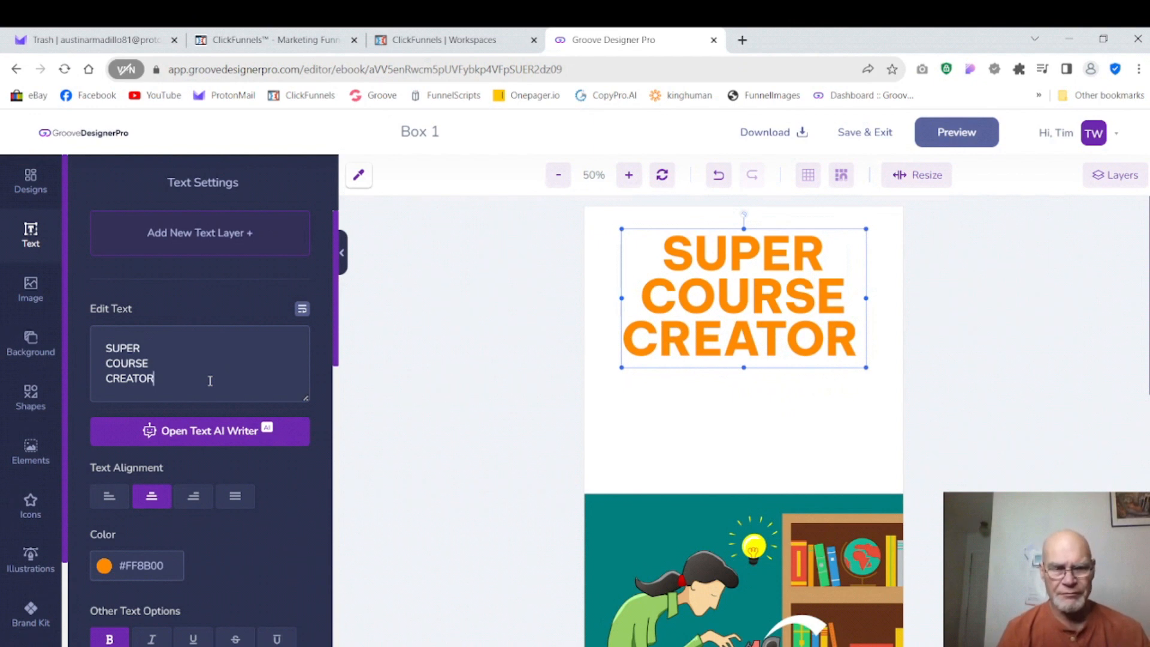
Add DELUXE as a fourth line of the title and move the title down between the cover's top edge and the illustration.
key(Return)
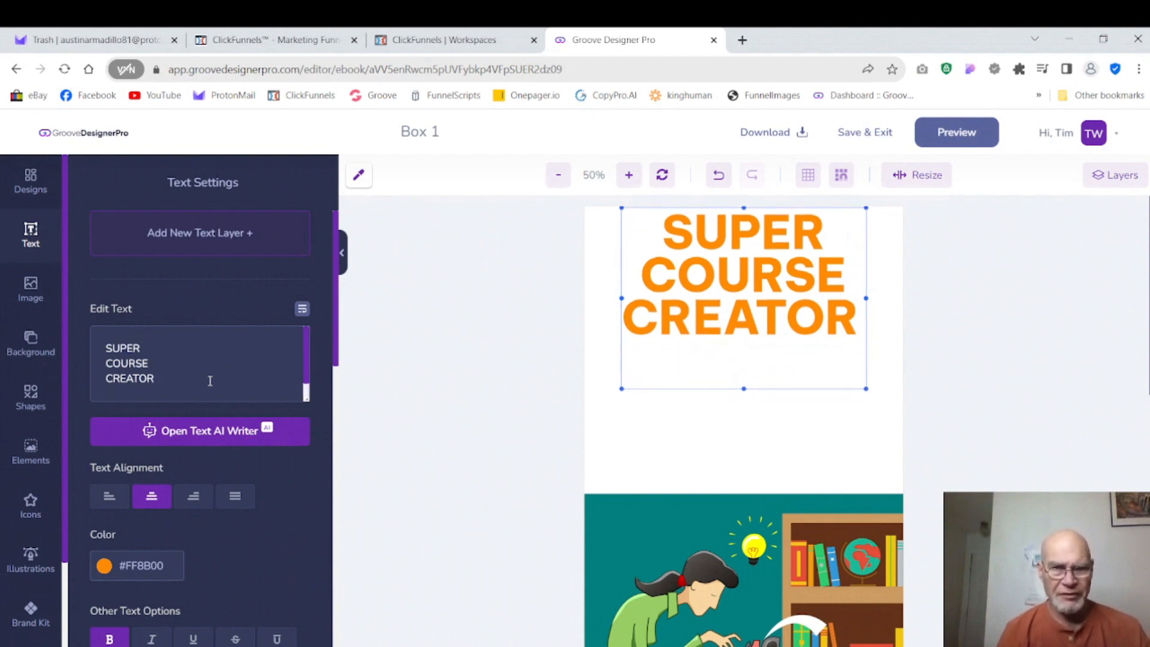
text(DE)
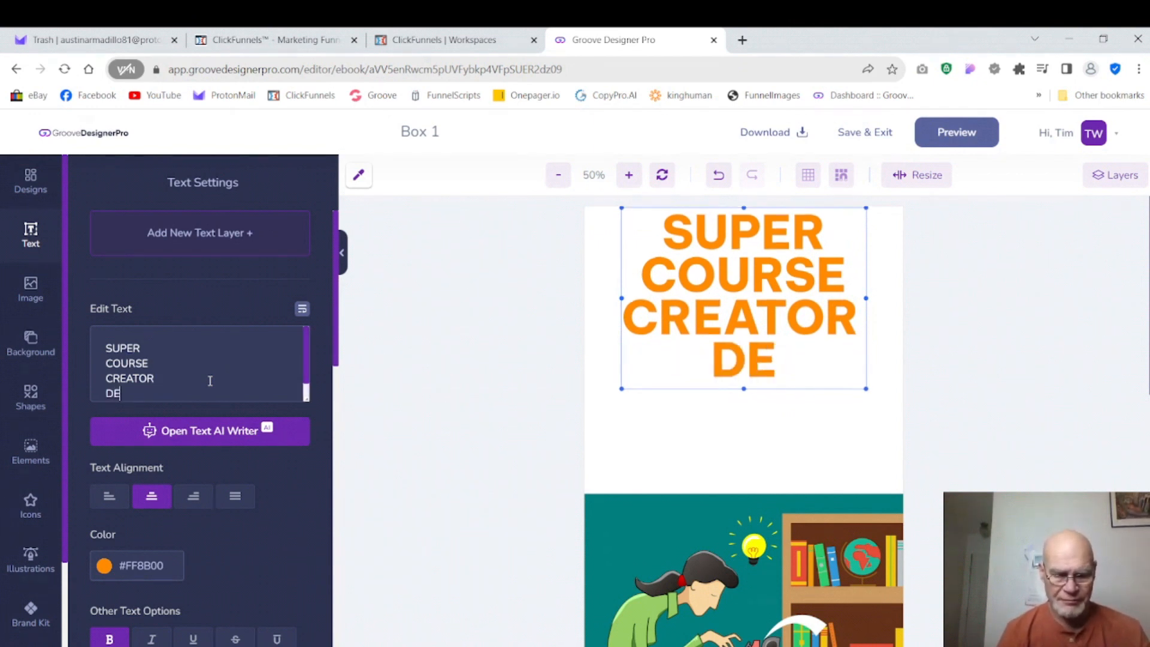
text(LUXE)
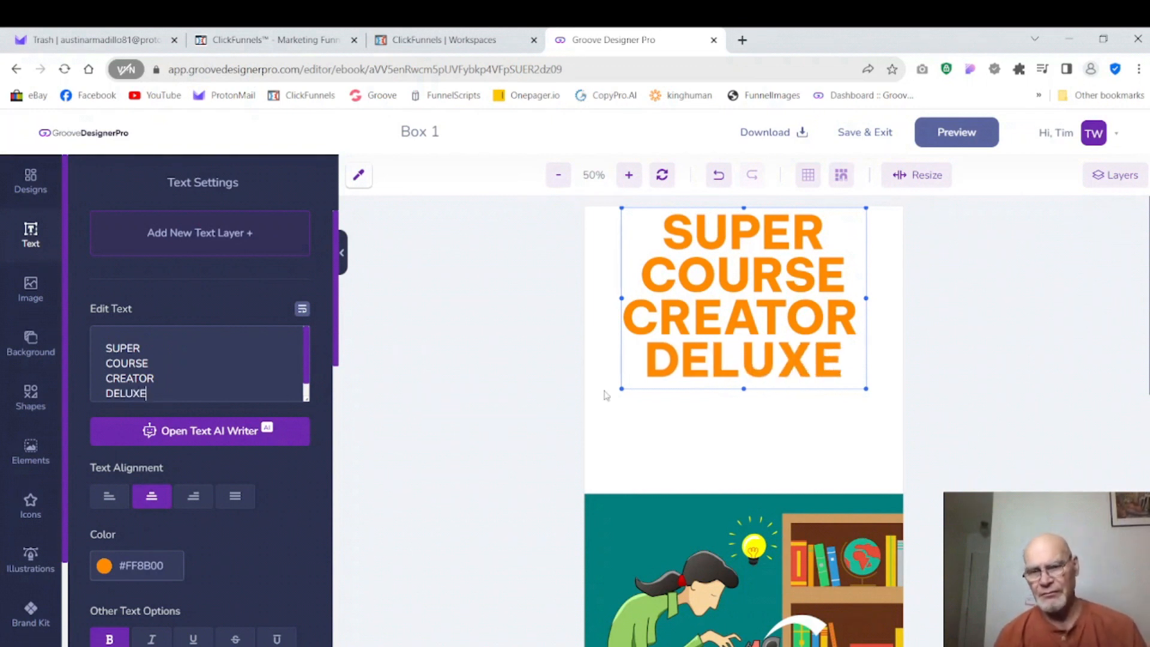
click(682, 431)
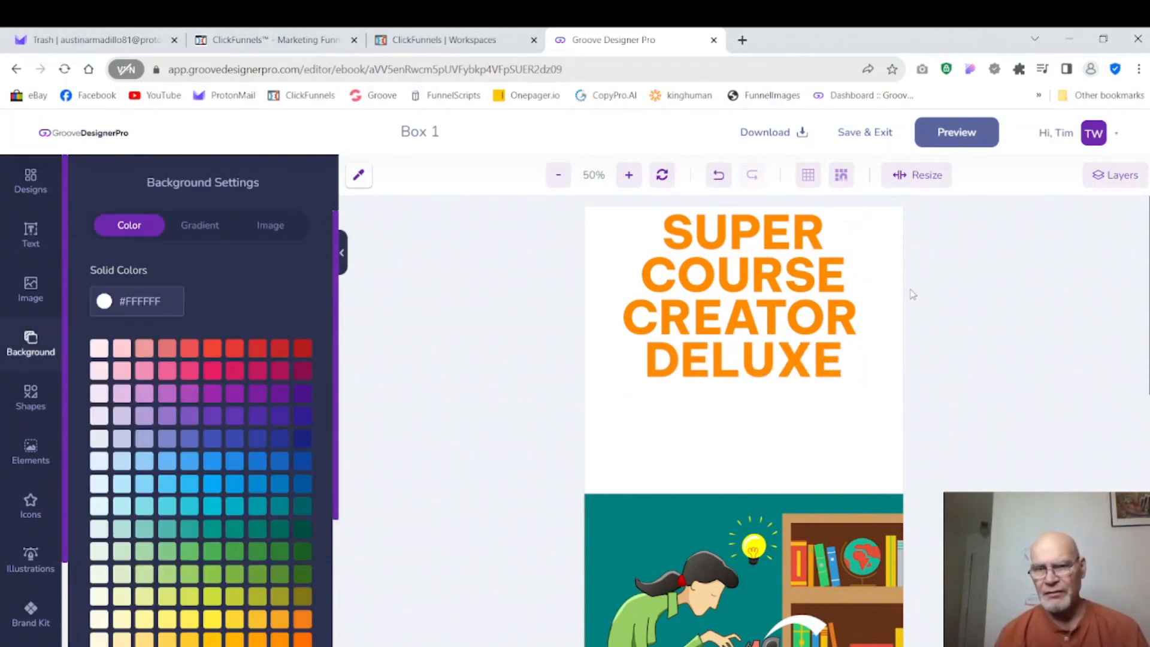
drag(758, 280, 751, 323)
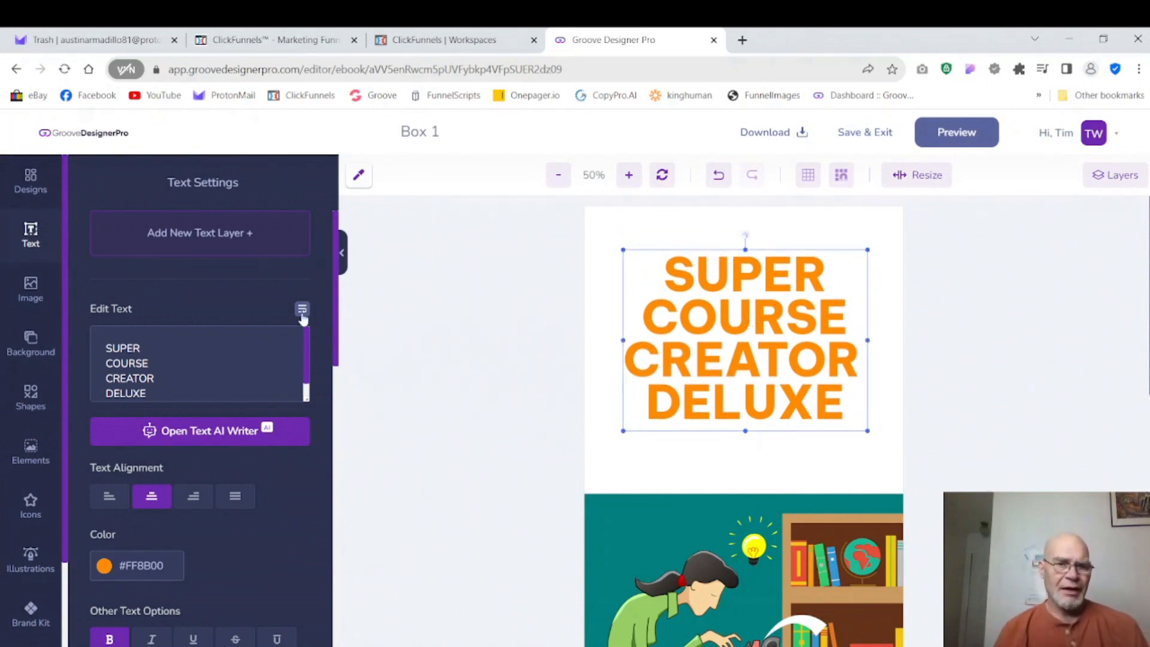
Browse the font families for the title and set its font to Josefin Sans.
scroll(324, 359, down, 5)
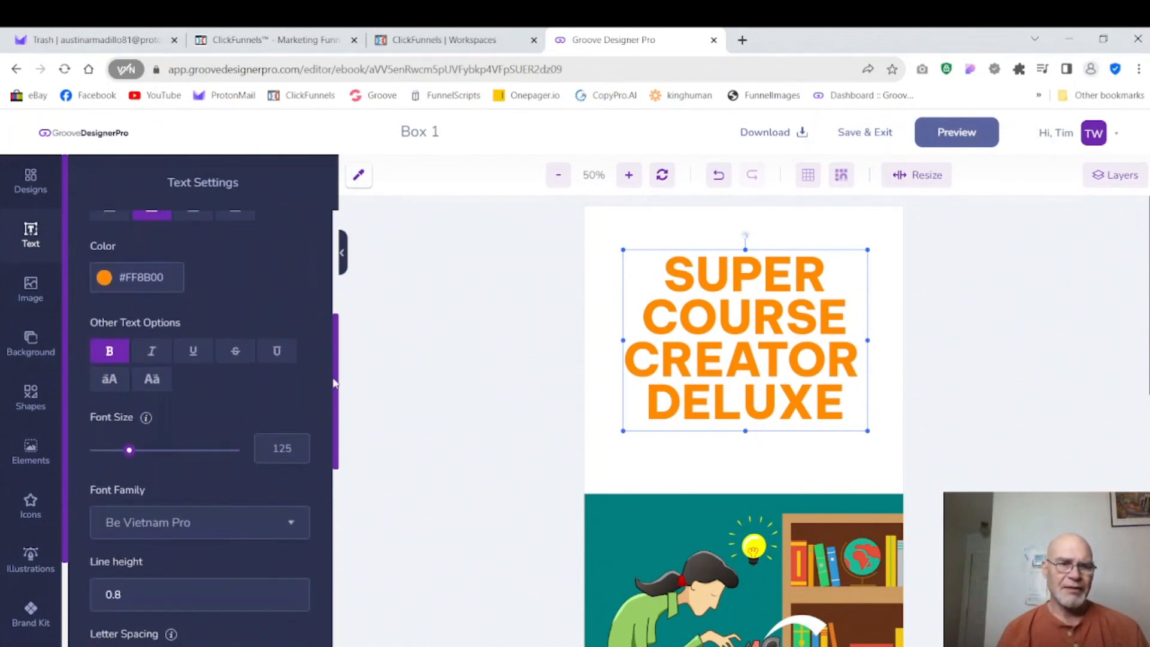
scroll(334, 383, down, 2)
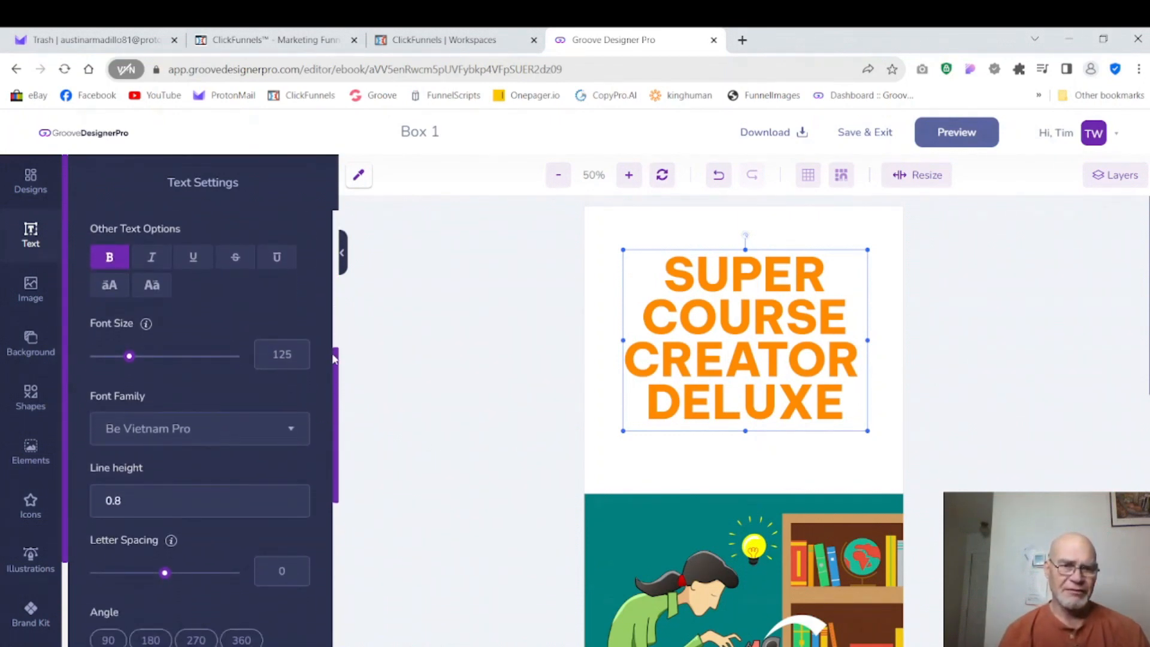
scroll(323, 361, down, 2)
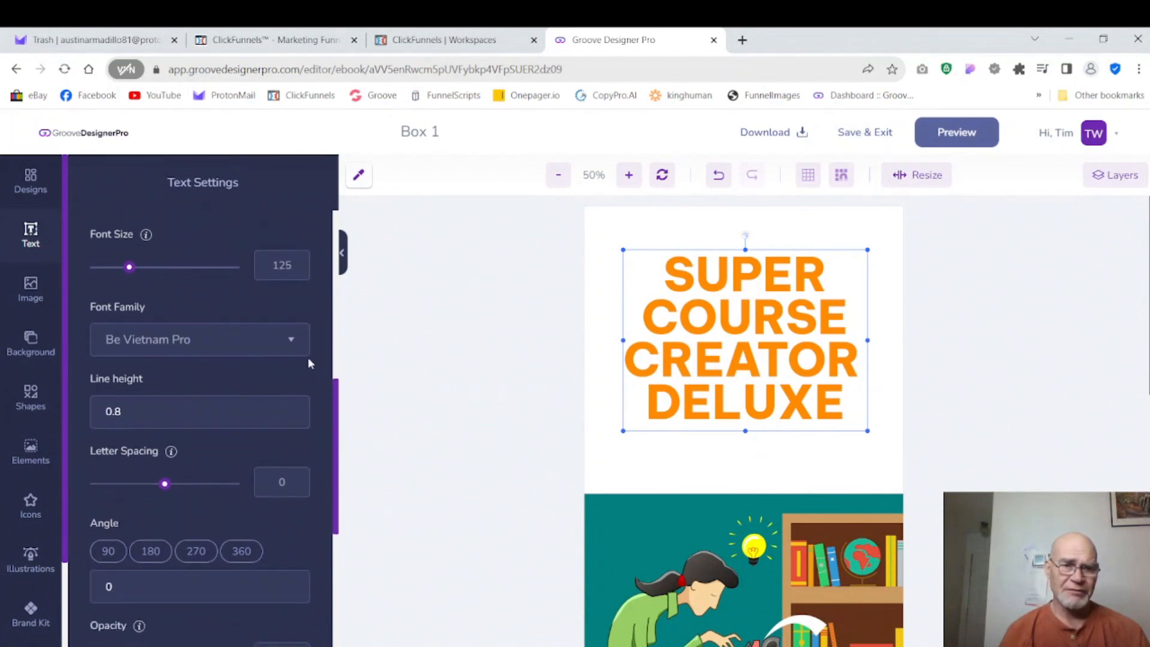
click(292, 343)
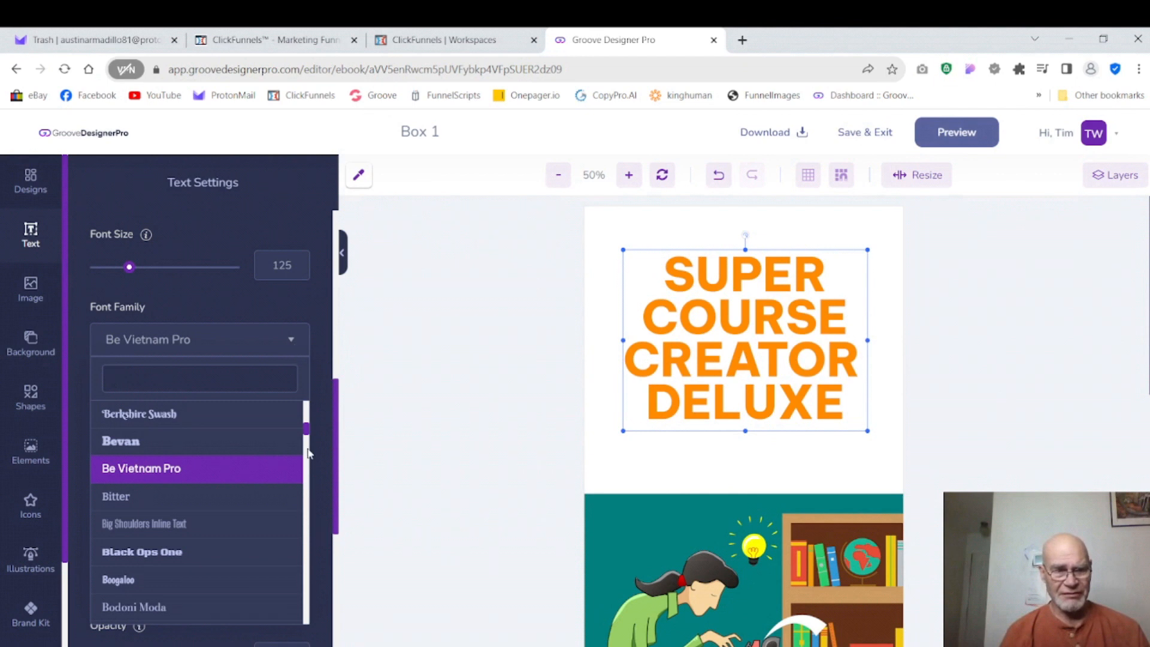
drag(307, 429, 306, 479)
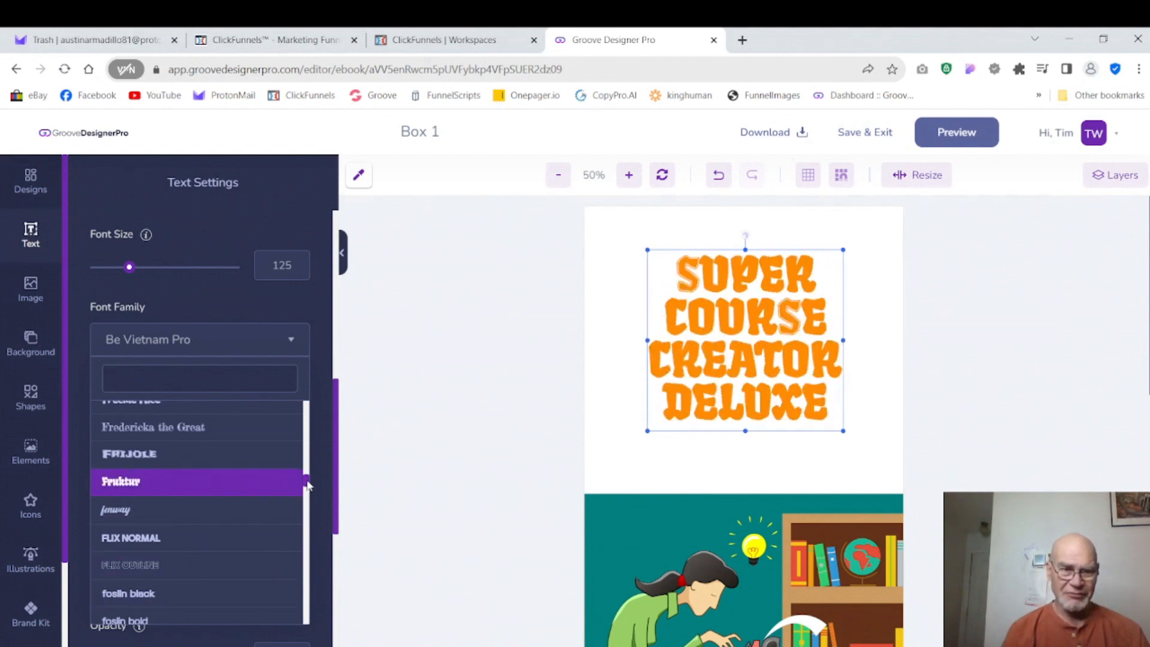
scroll(307, 485, down, 4)
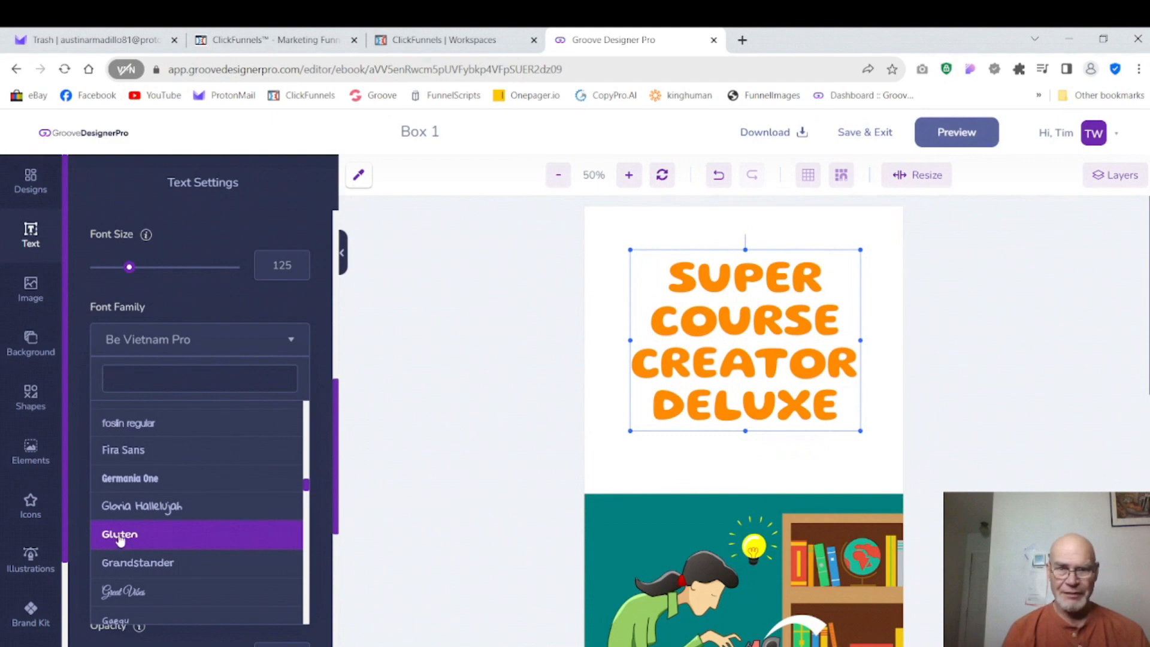
scroll(119, 539, down, 3)
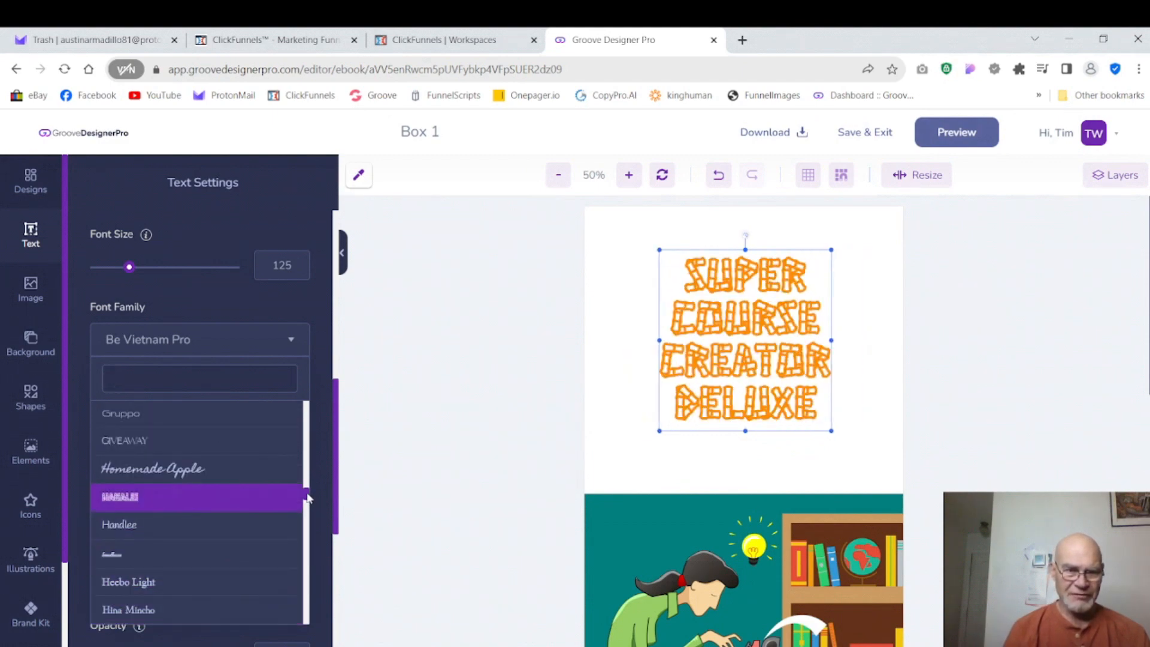
scroll(308, 498, down, 5)
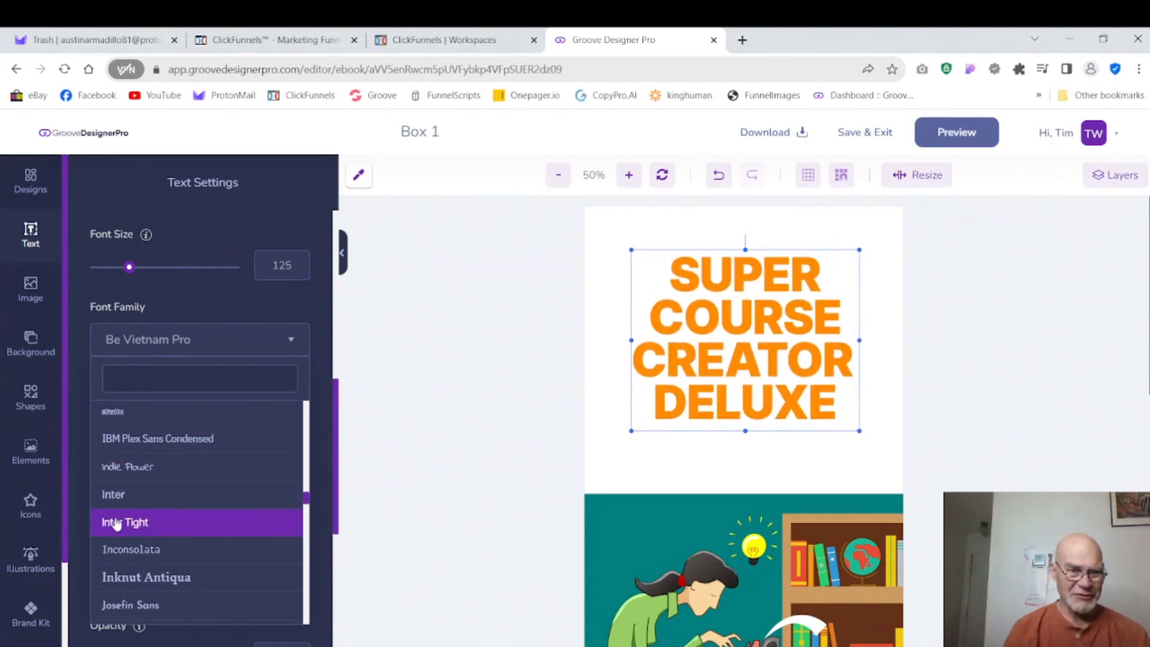
click(124, 606)
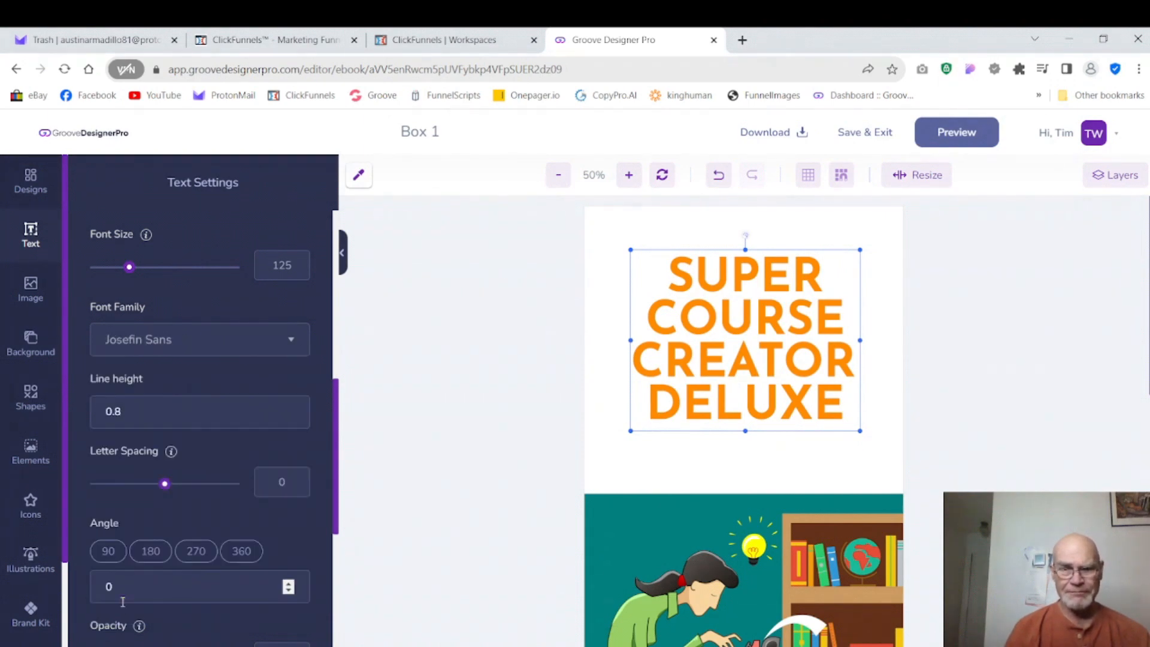
Keep the title bold, enlarge its font size to 147 and nudge it slightly lower.
drag(335, 392, 337, 326)
click(112, 361)
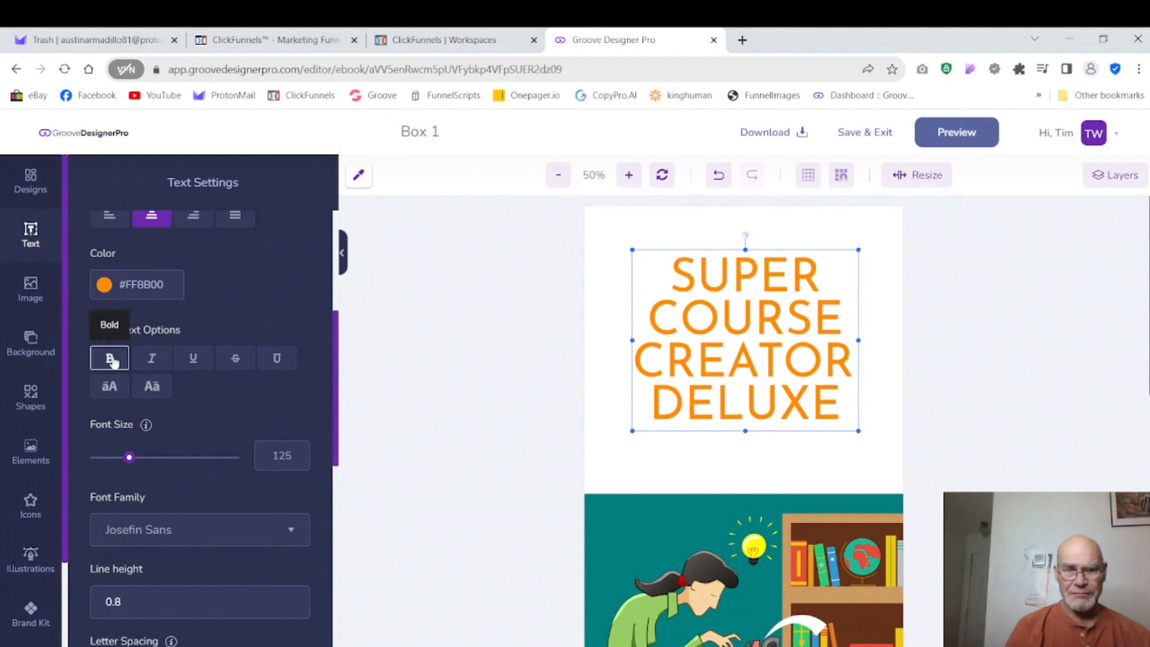
click(113, 360)
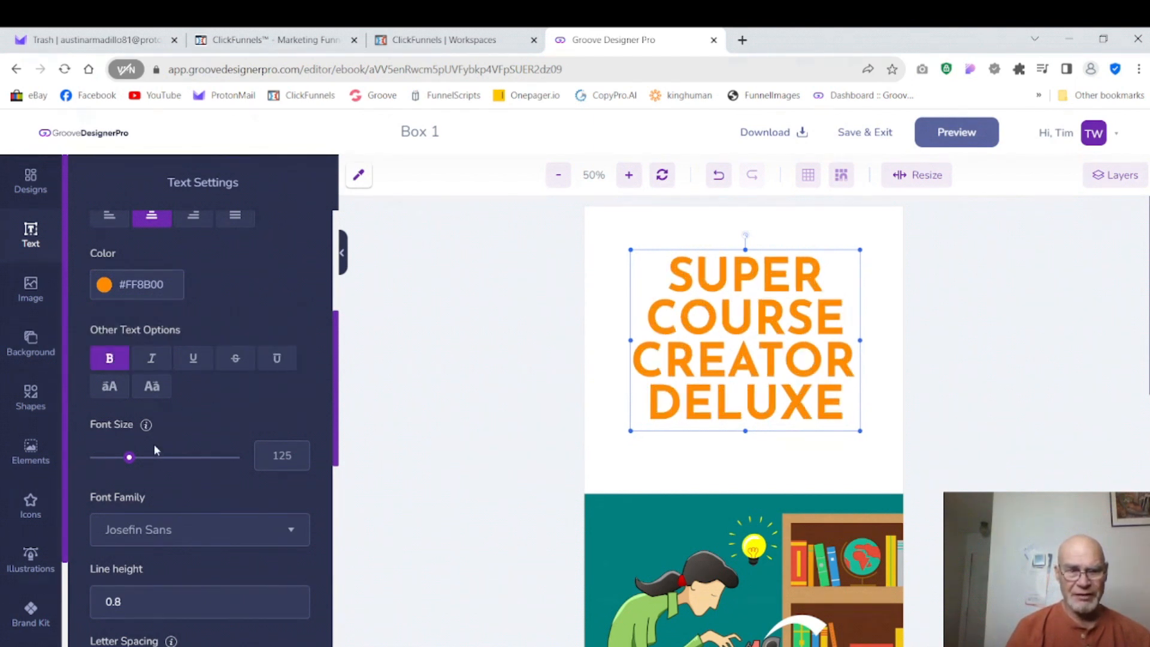
drag(131, 458, 137, 463)
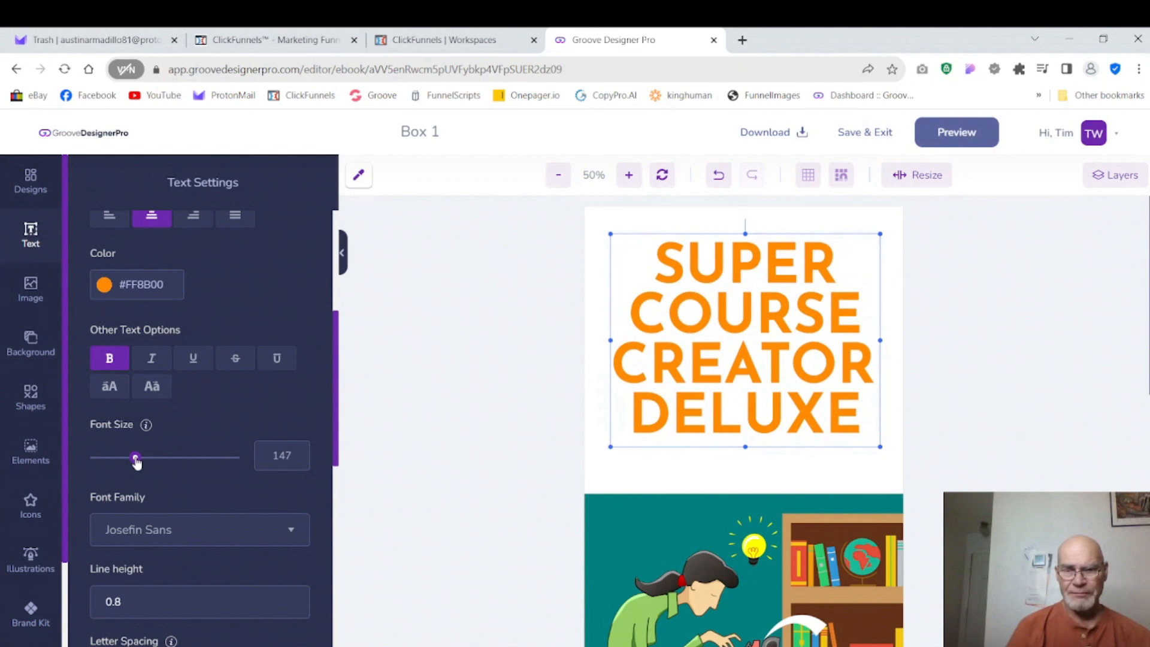
drag(705, 363, 702, 370)
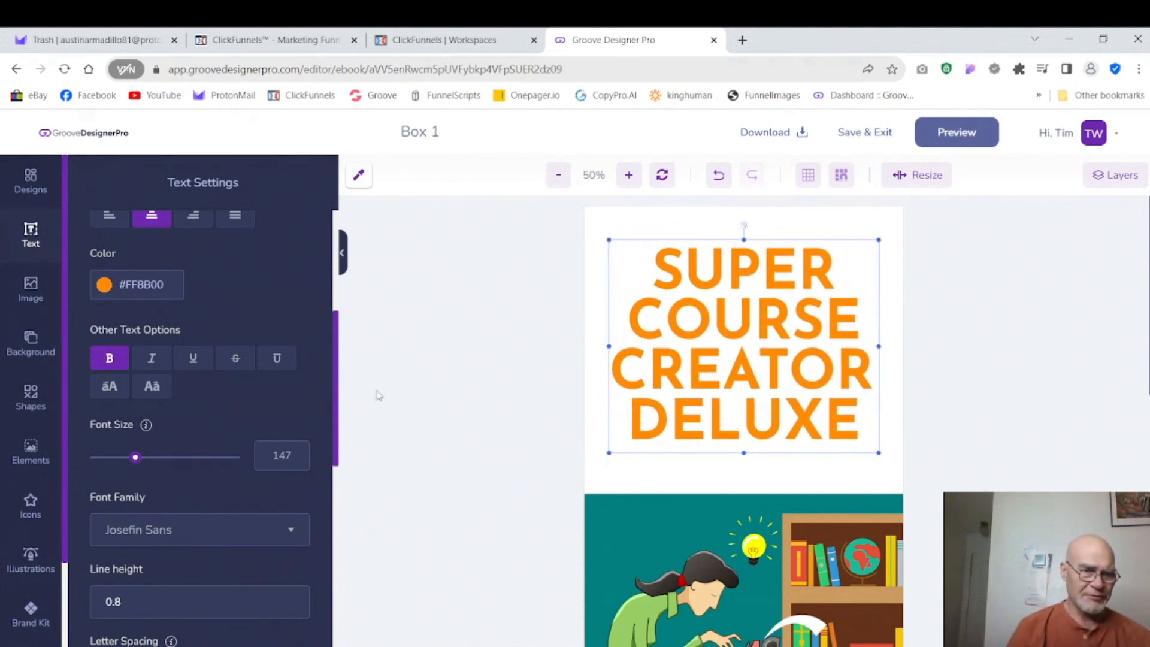
Try italic on the title, restore upright text, and set the title's line height to 1.
click(147, 361)
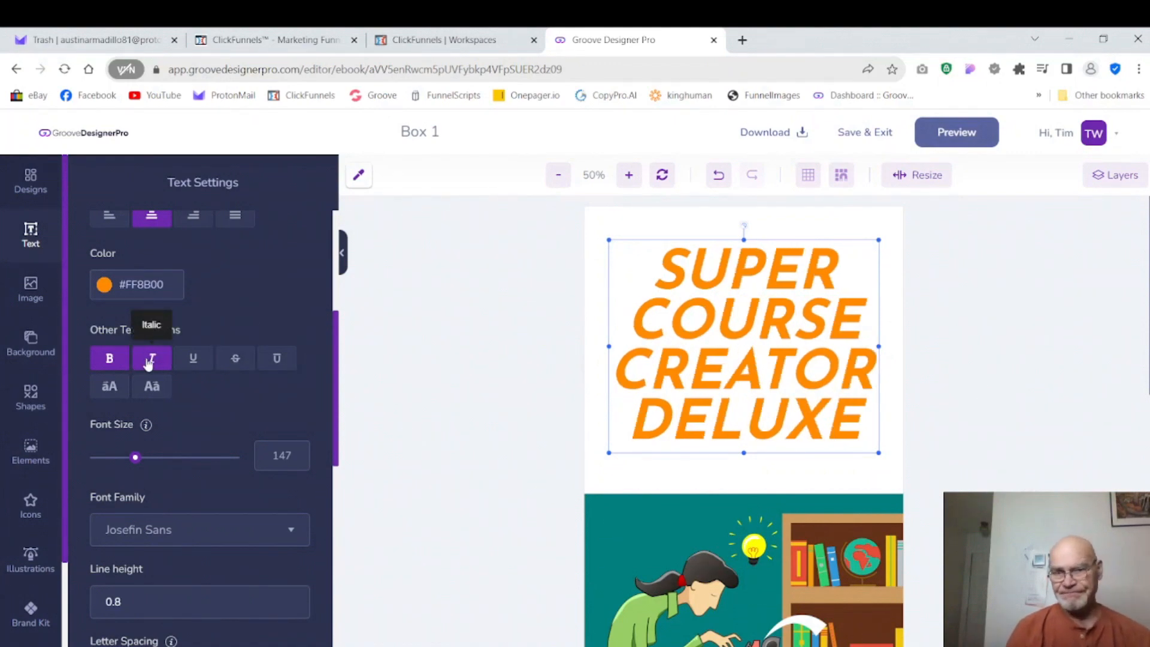
click(148, 364)
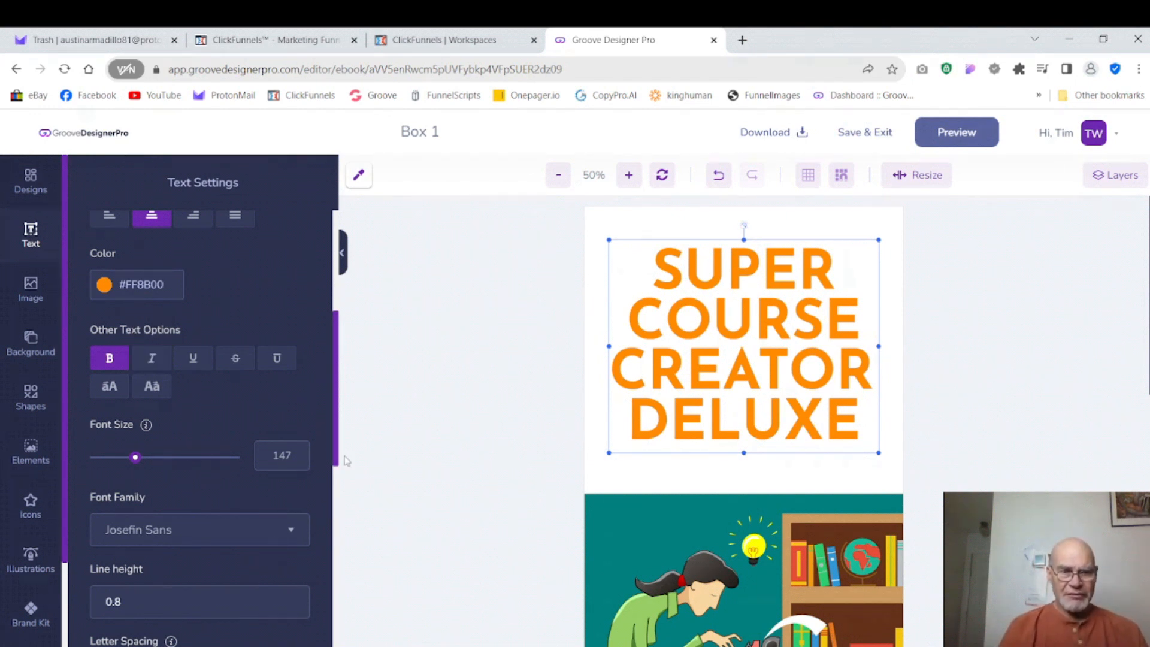
scroll(337, 436, down, 3)
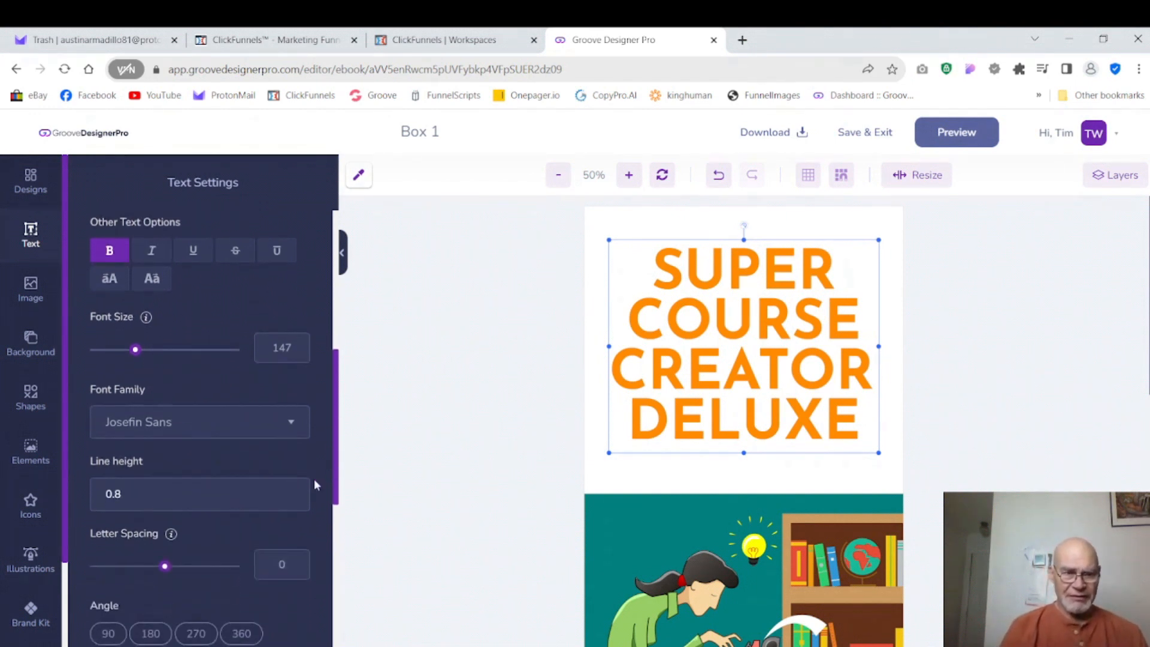
key(ctrl+a)
text(1)
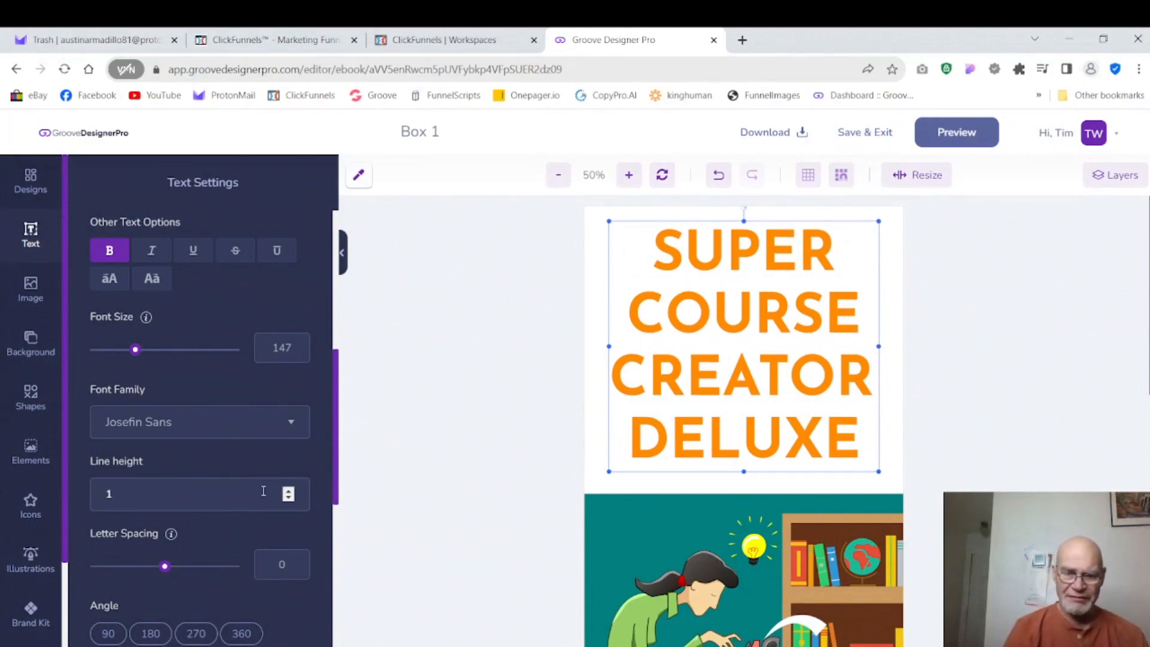
Set the title's line height to 0.8 and change its text color to the red #DB2D09.
text(0.8)
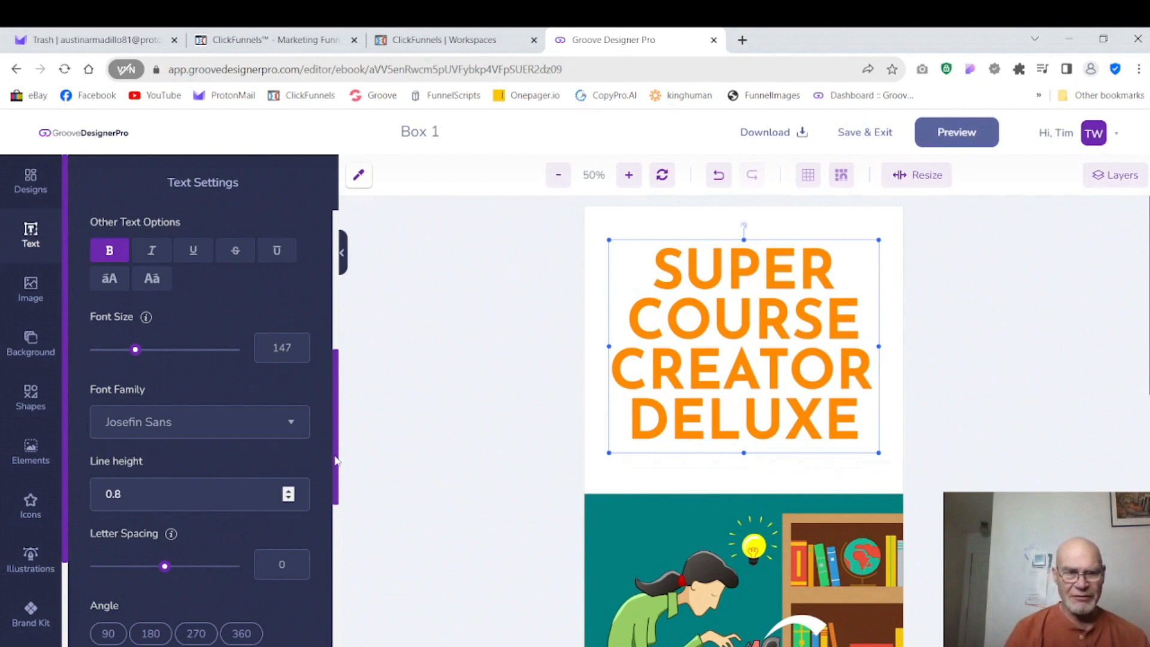
drag(339, 421, 343, 342)
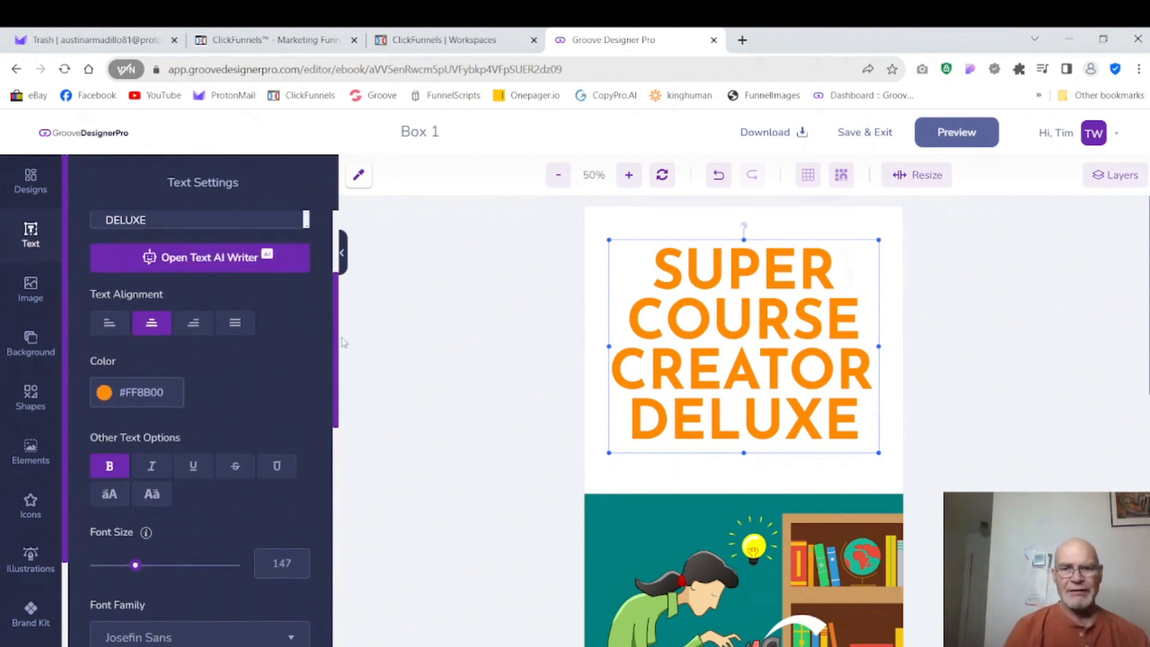
click(140, 399)
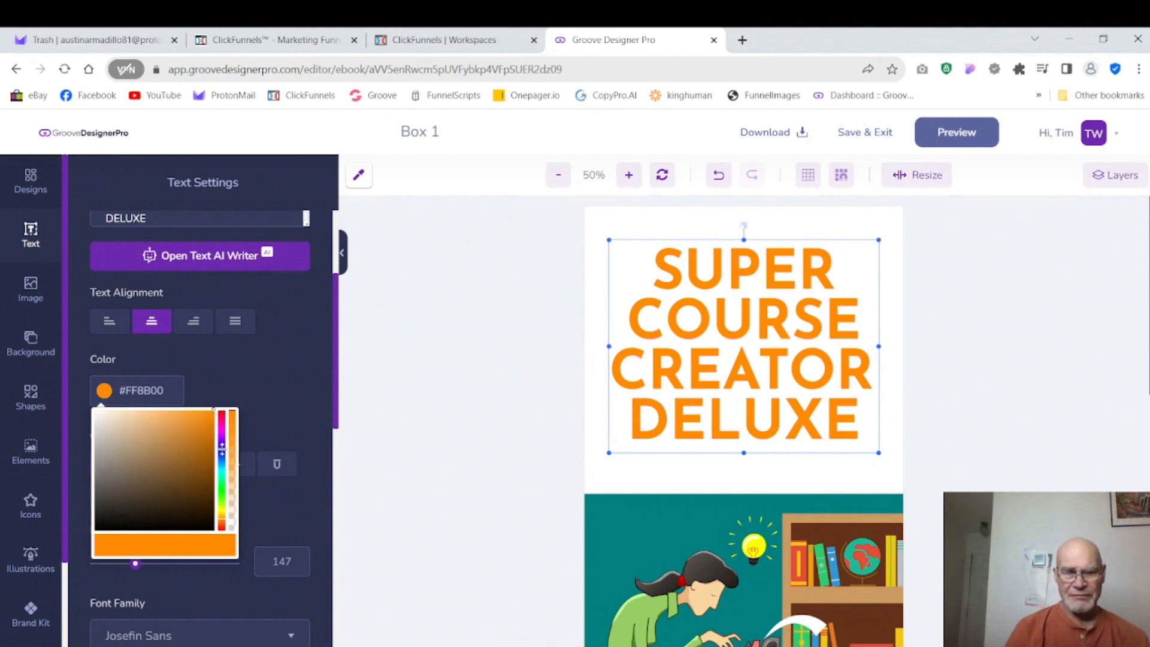
drag(200, 462, 92, 524)
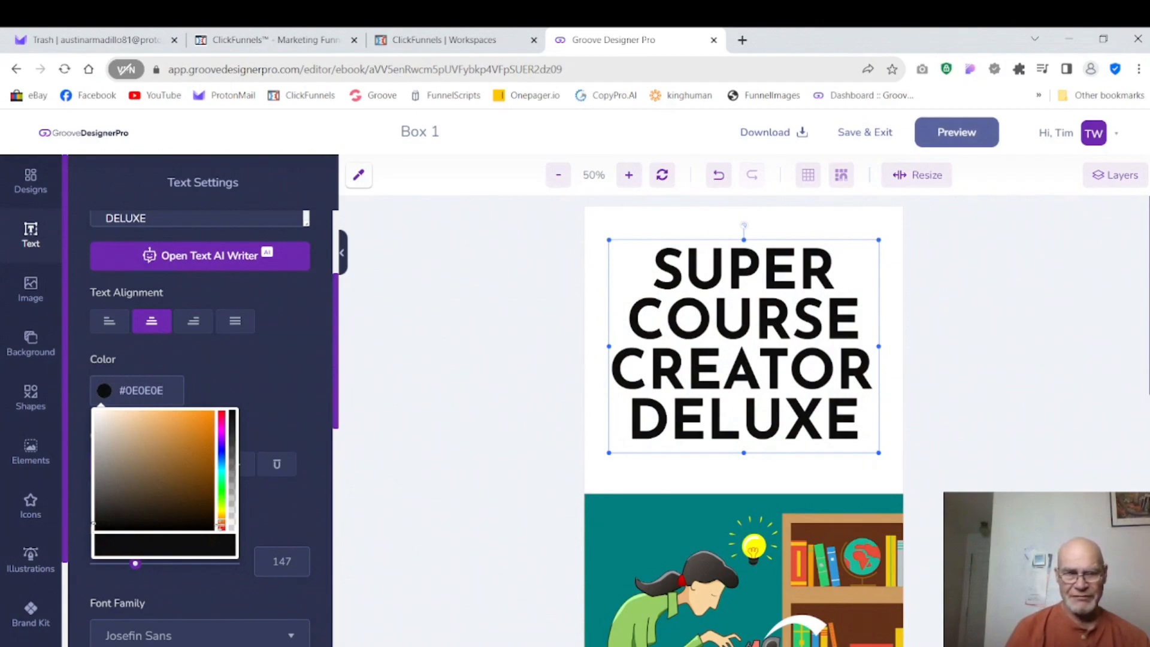
click(221, 526)
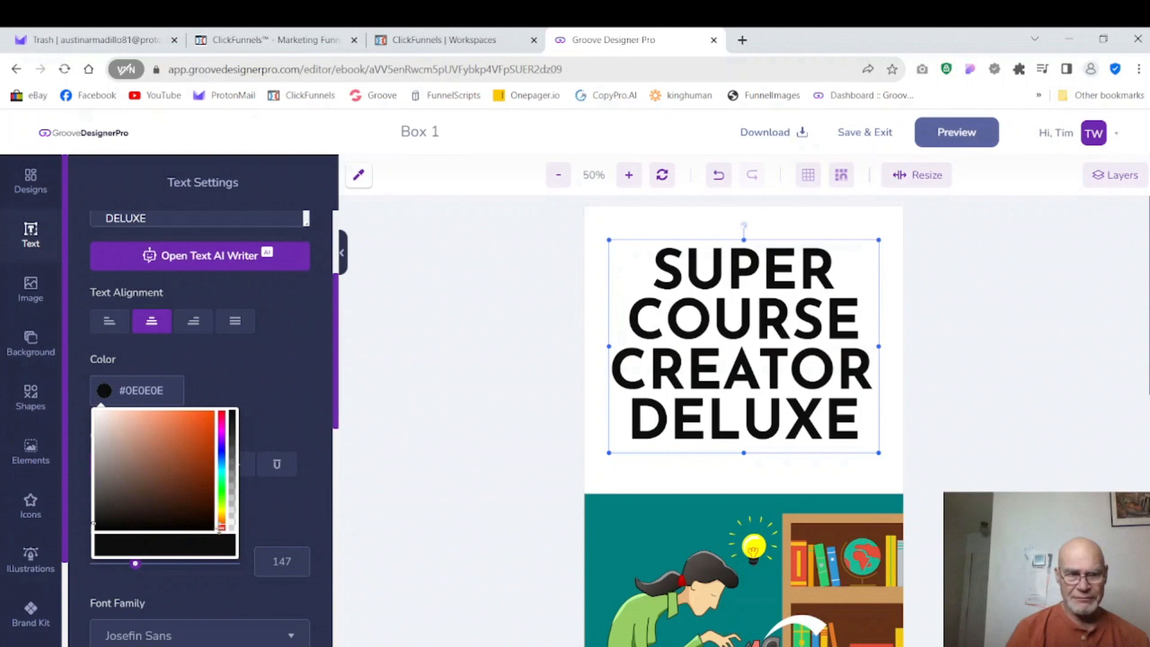
drag(150, 444, 210, 427)
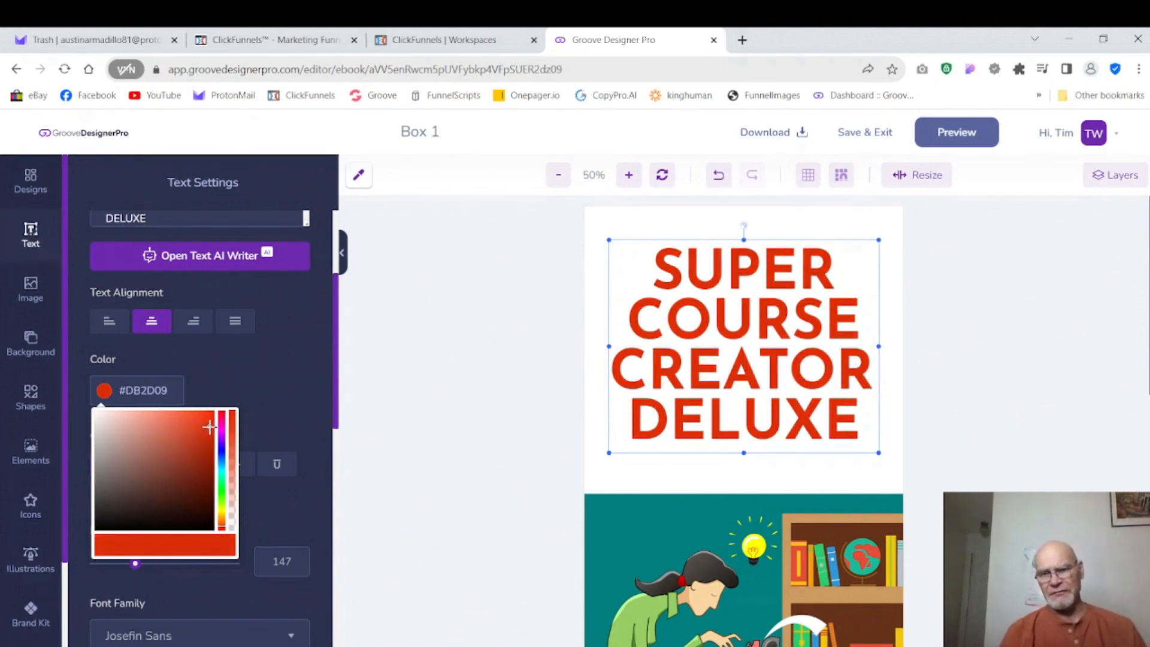
click(250, 375)
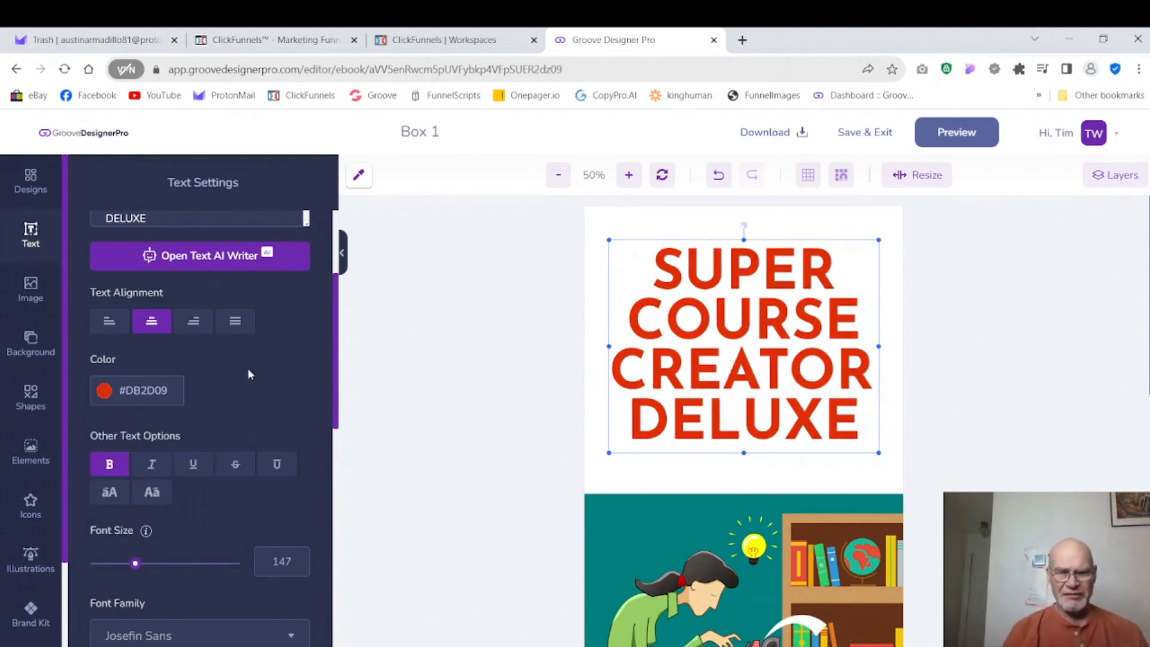
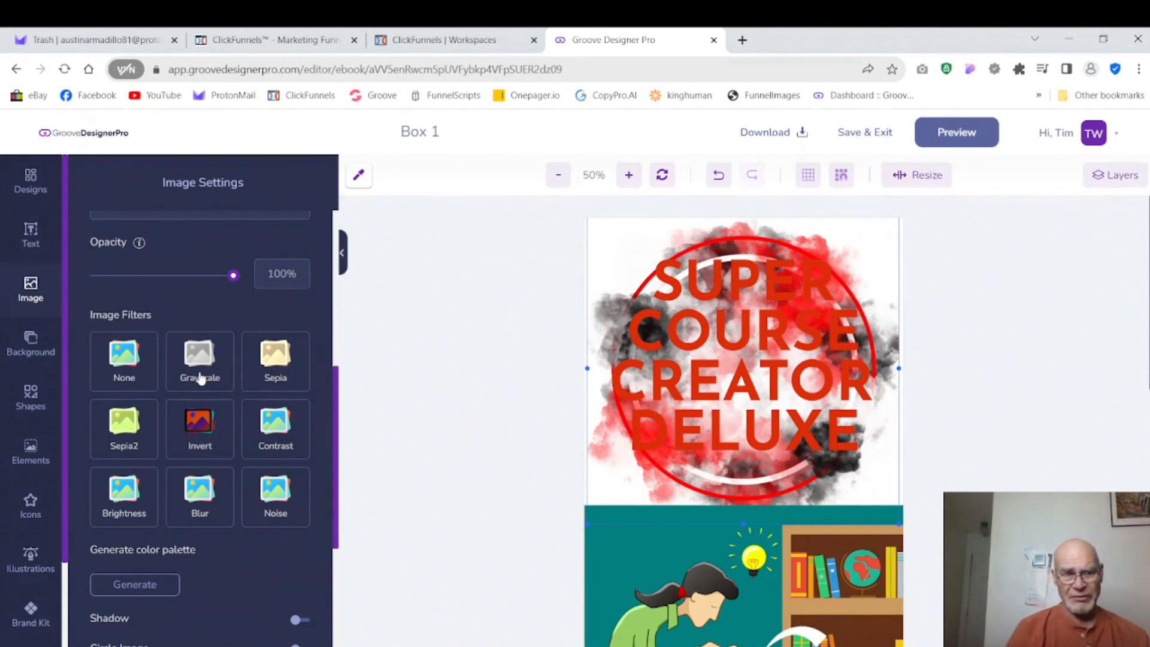
Try the Sepia filter on the splatter image behind the title, remove it, and lower the image's opacity to 25%.
click(275, 363)
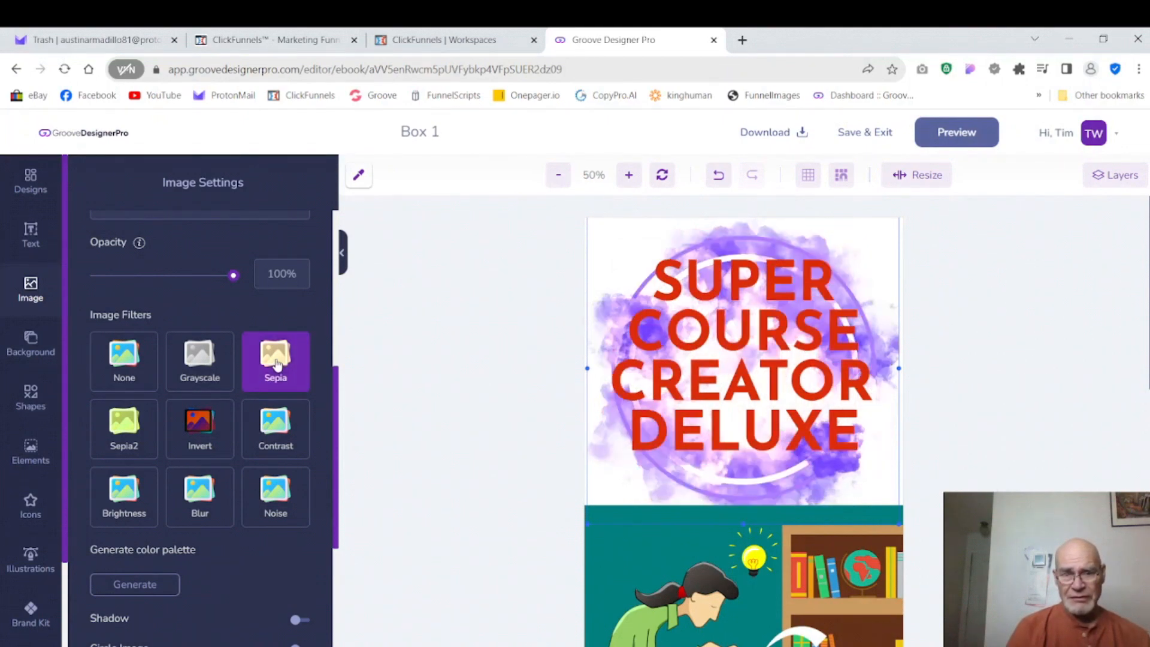
click(277, 363)
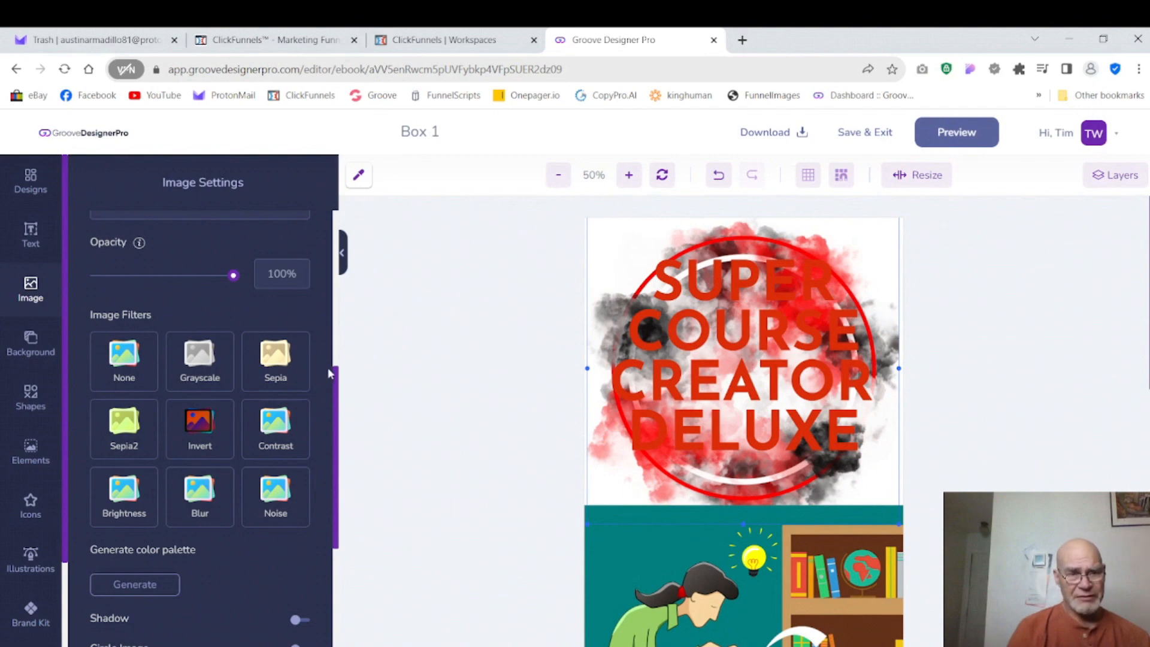
drag(334, 371, 336, 339)
drag(234, 359, 132, 359)
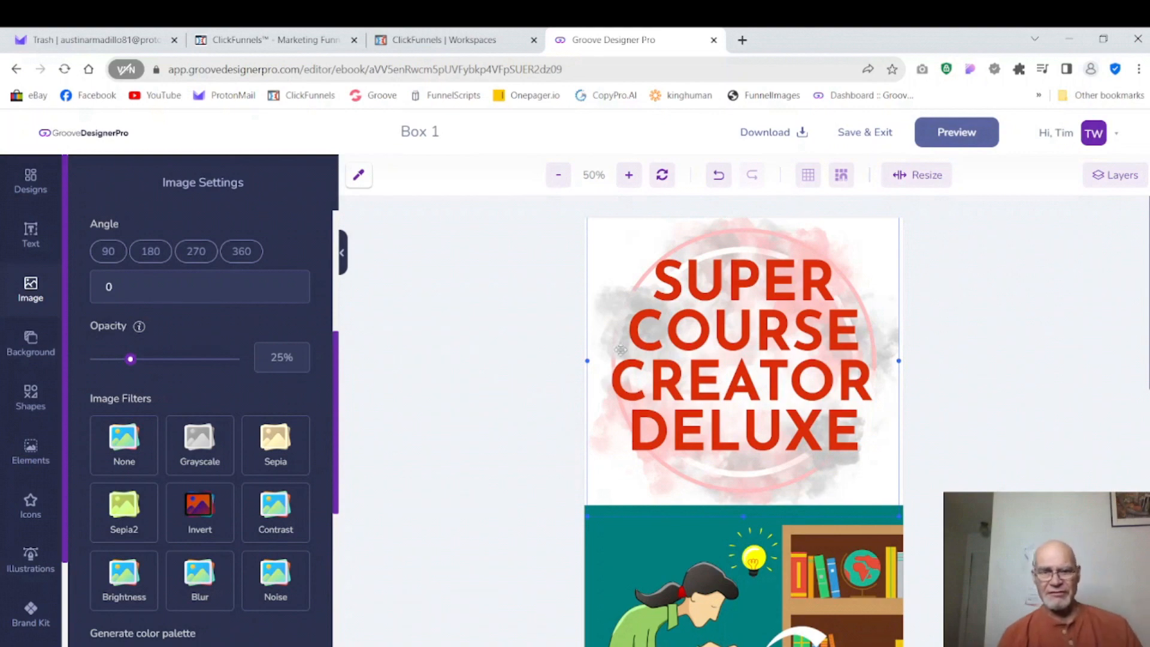
click(844, 319)
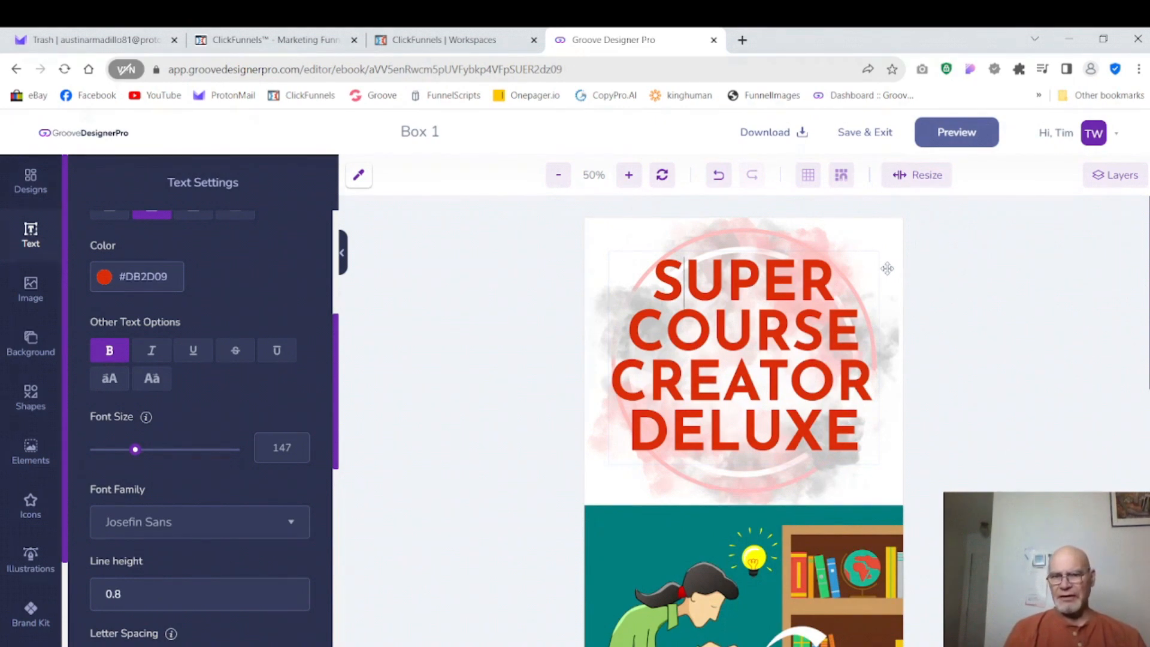
Save and exit the front cover design, and open the box's spine for editing.
click(872, 133)
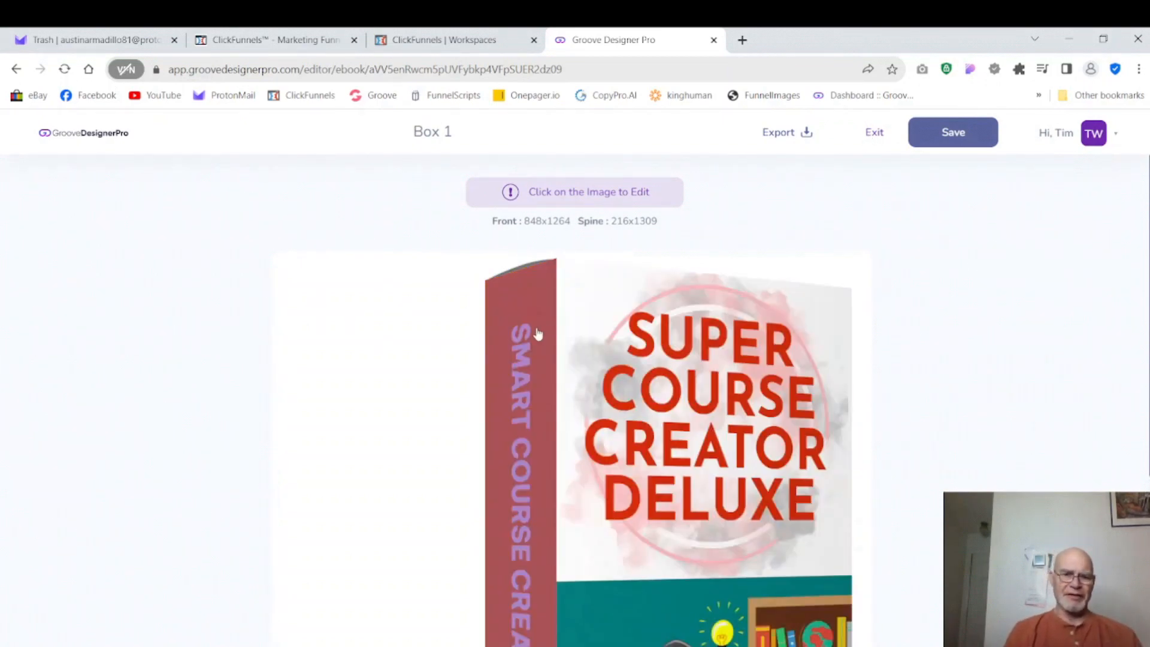
click(519, 376)
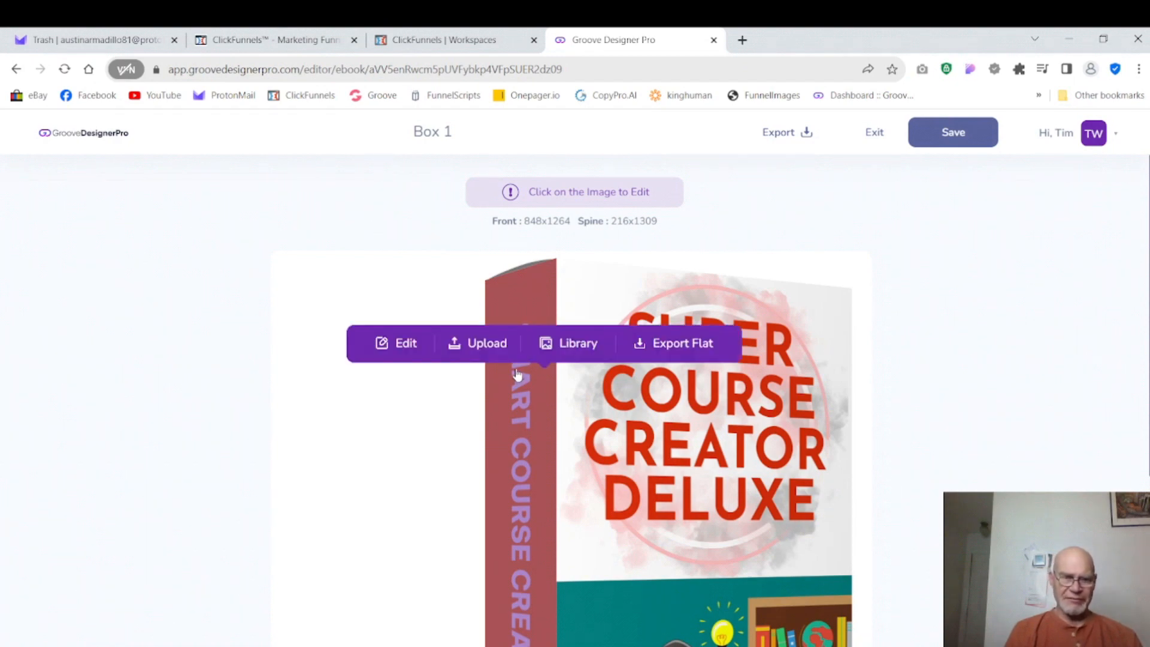
click(403, 346)
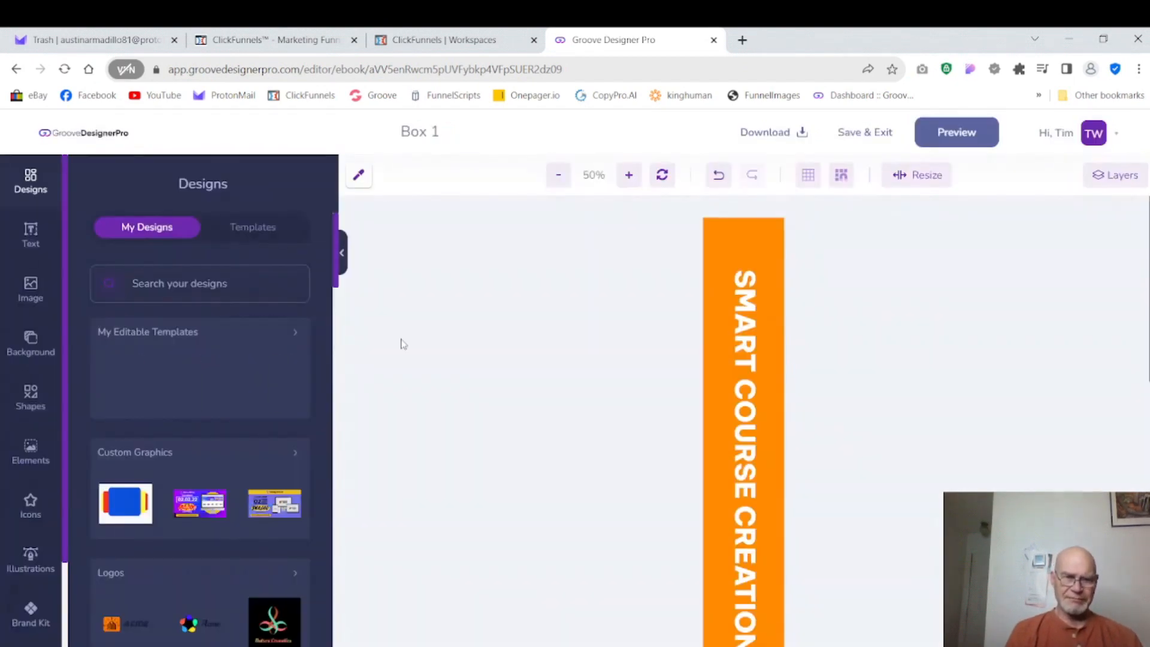
Set the spine's solid background color to white, #FFFFFF.
click(771, 253)
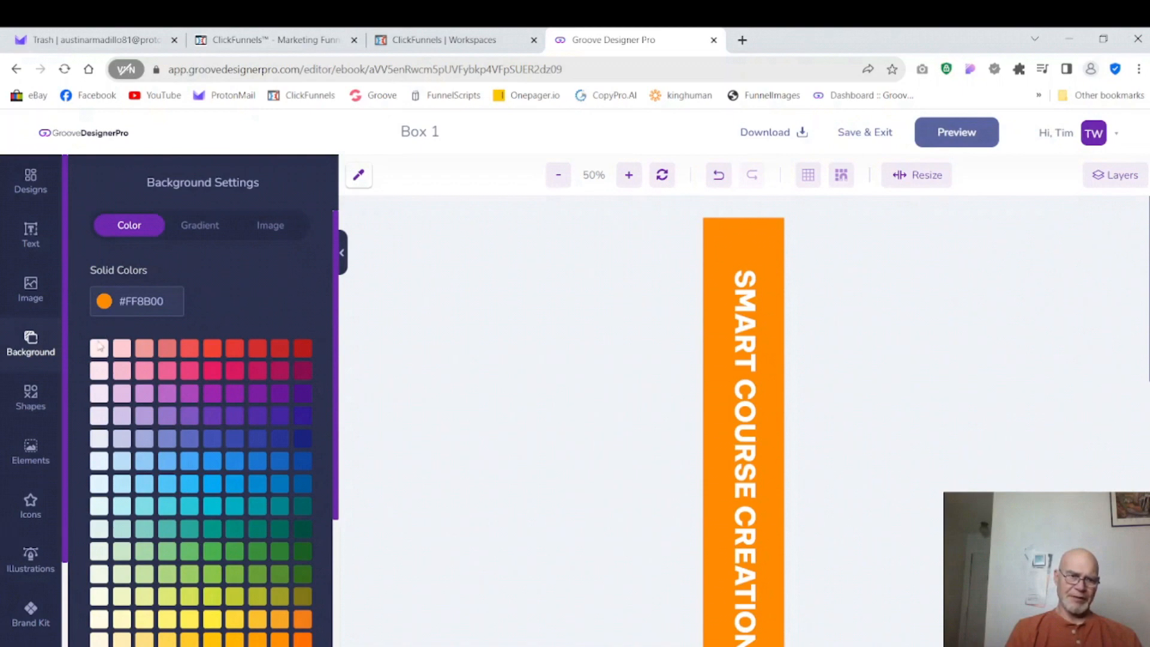
click(140, 302)
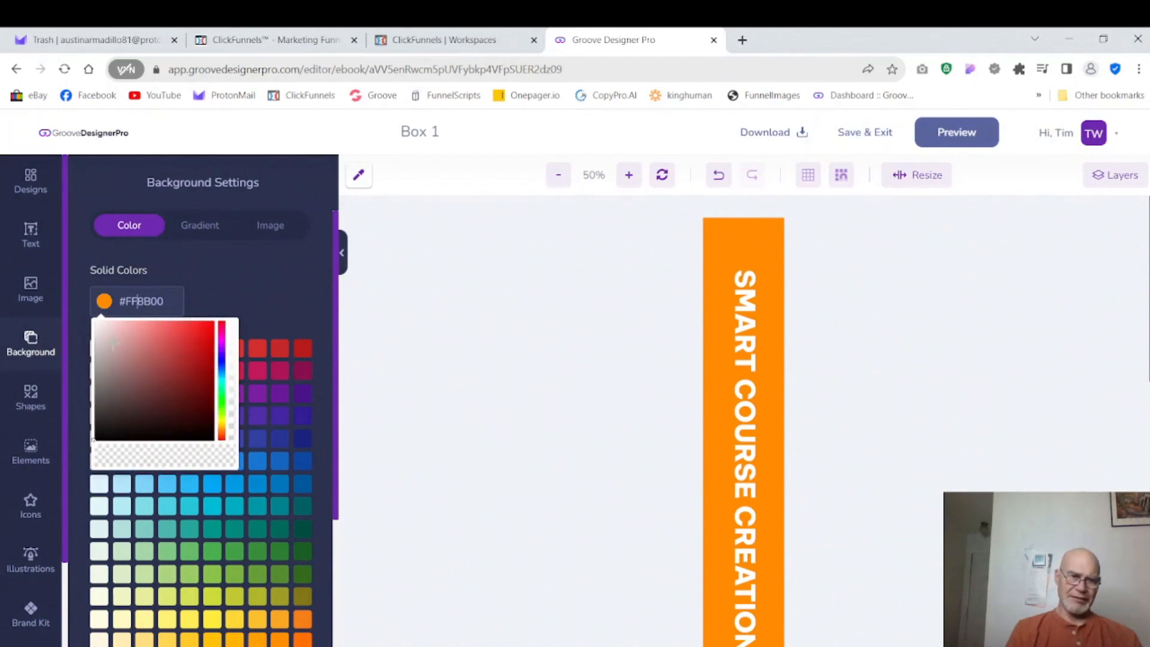
drag(113, 343, 94, 318)
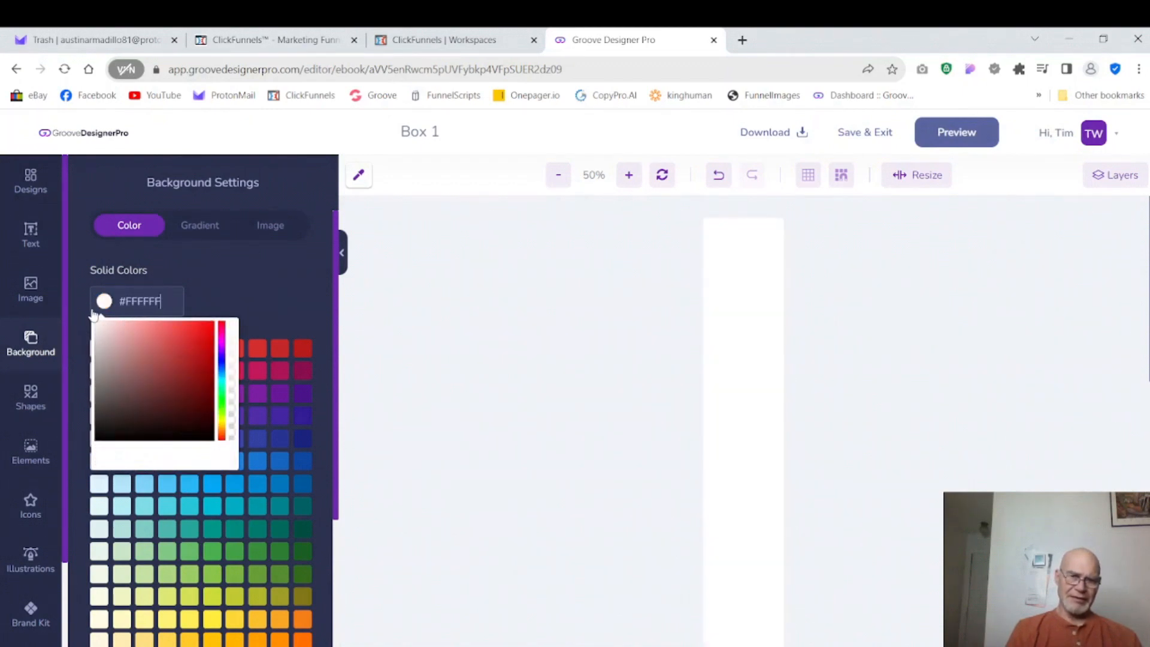
Copy the color code db2d09 from Notepad and apply it to the spine's title text.
click(748, 354)
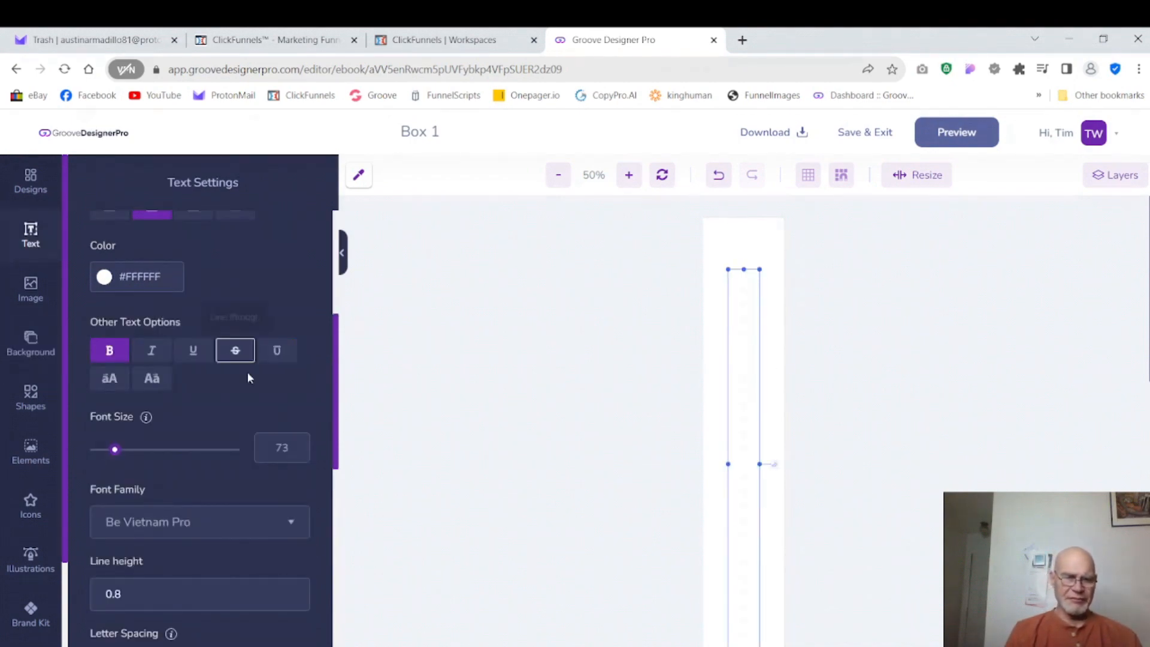
key(alt+Tab)
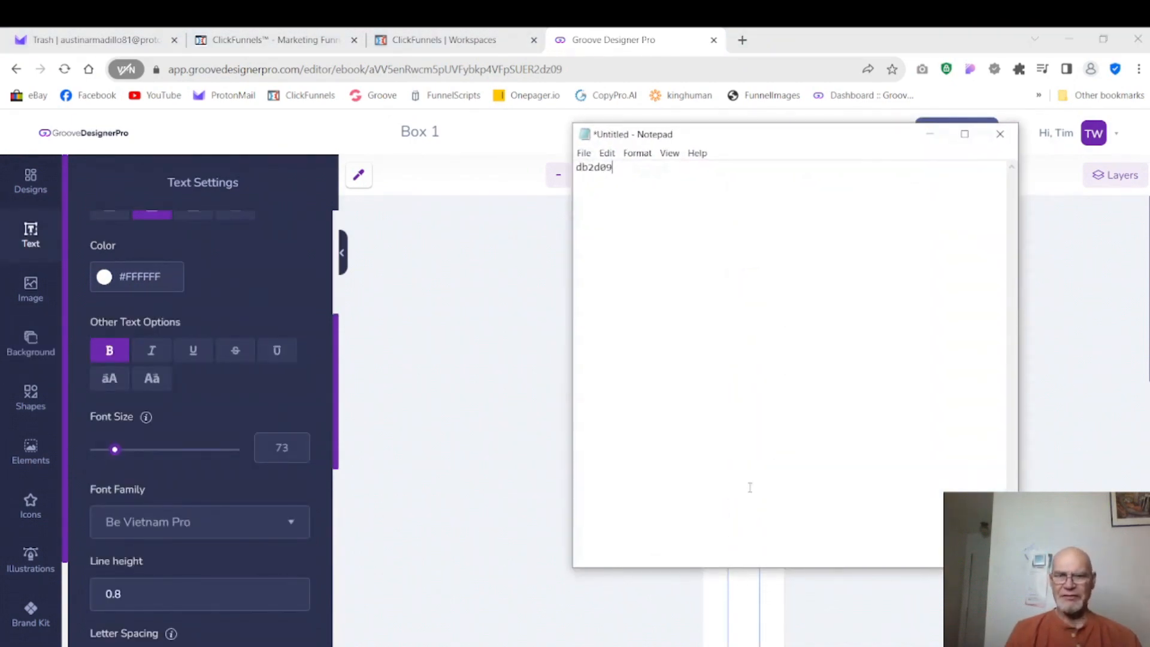
drag(618, 167, 566, 168)
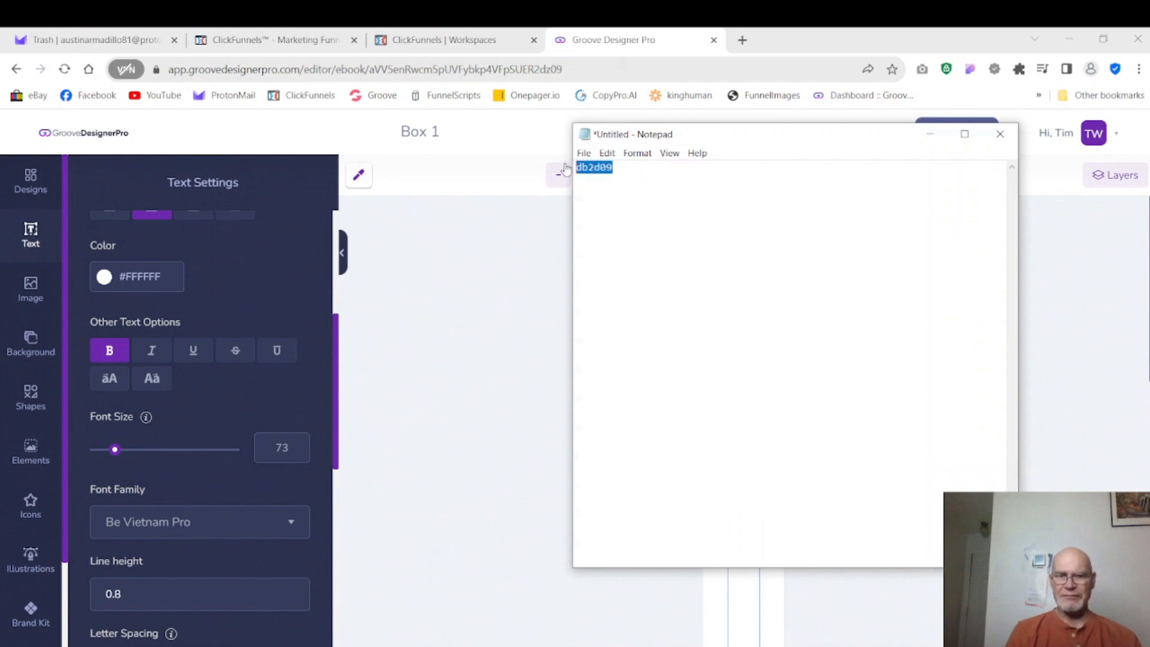
right_click(601, 168)
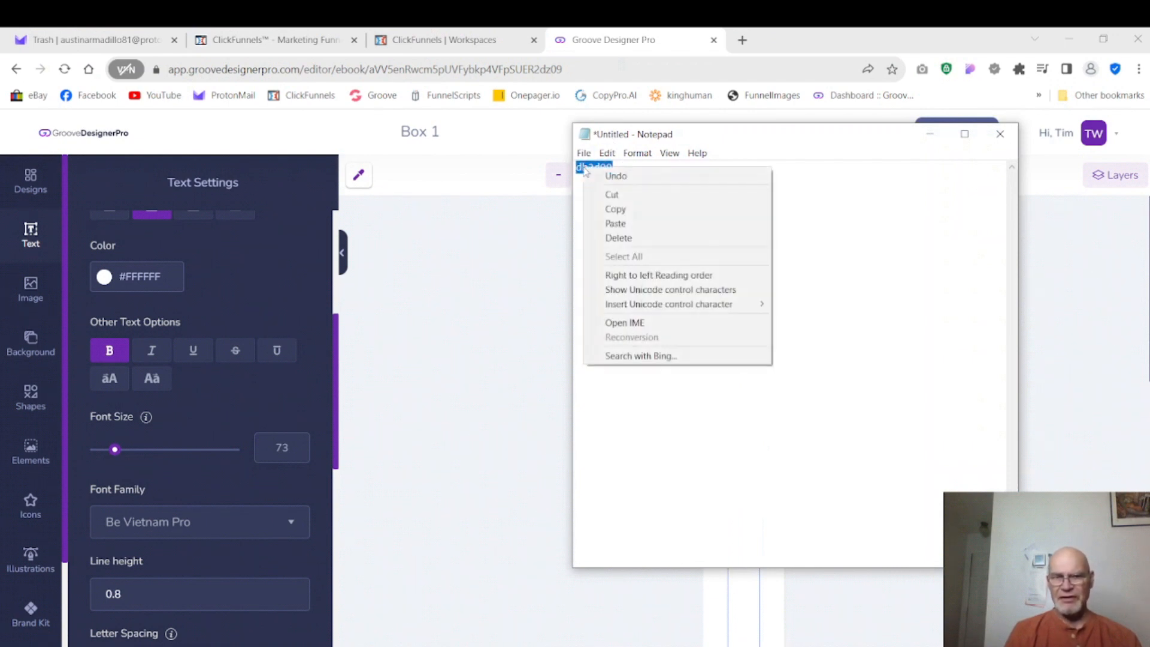
click(617, 209)
click(177, 282)
key(ctrl+v)
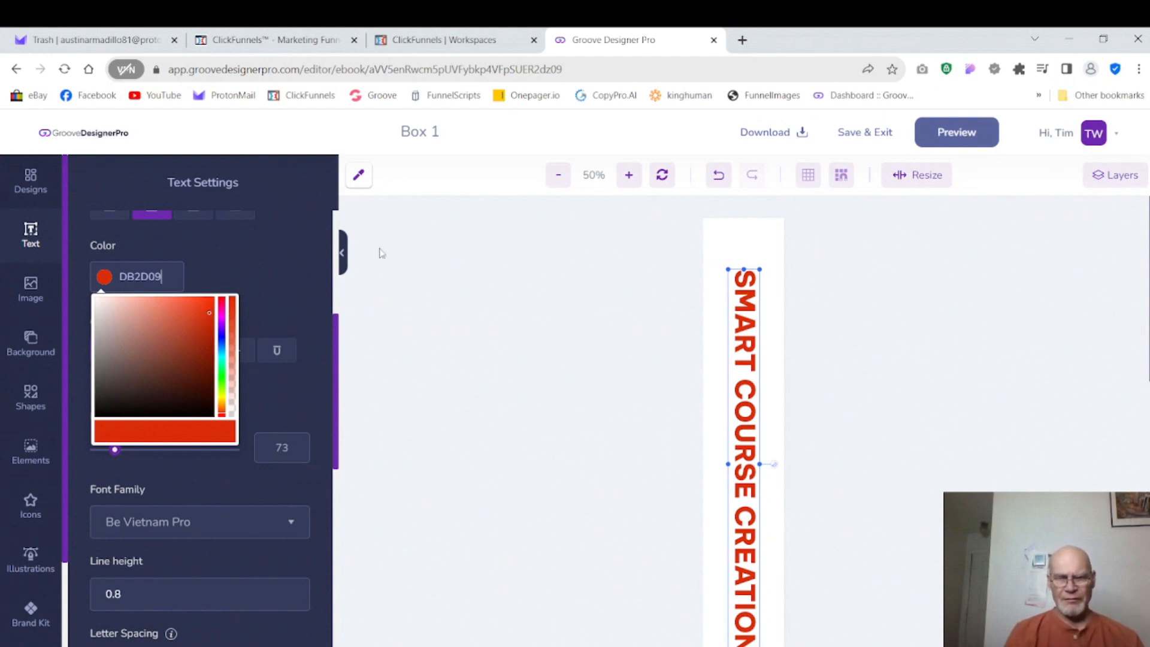
click(436, 274)
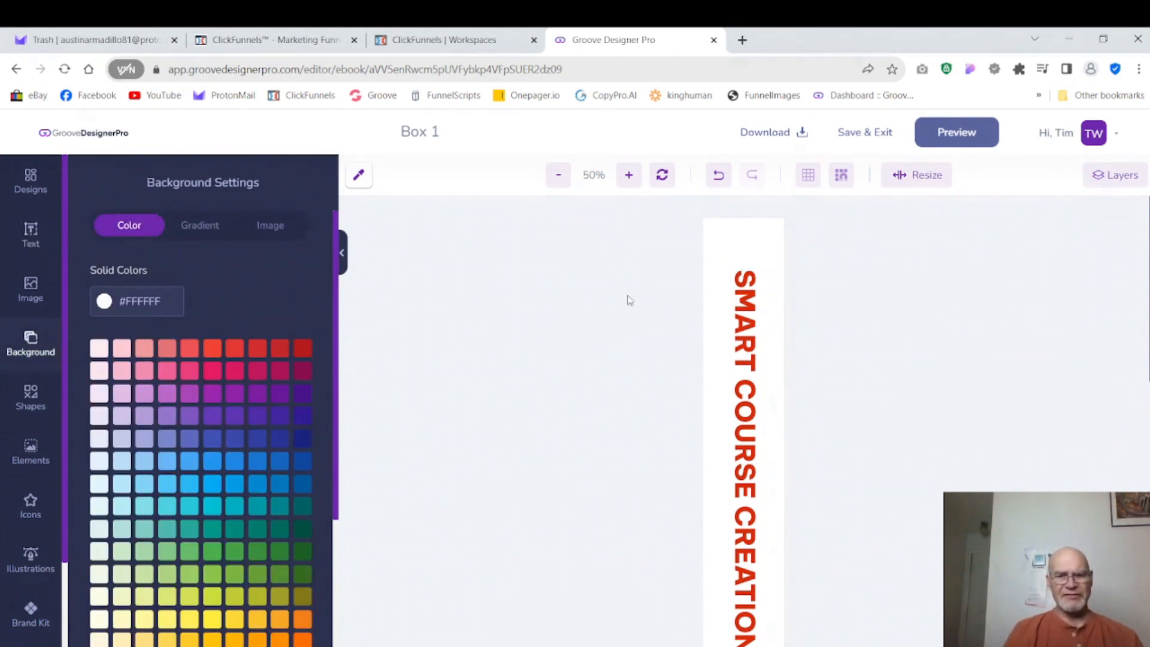
Replace the word SMART with SUPER in the spine's title text.
click(740, 308)
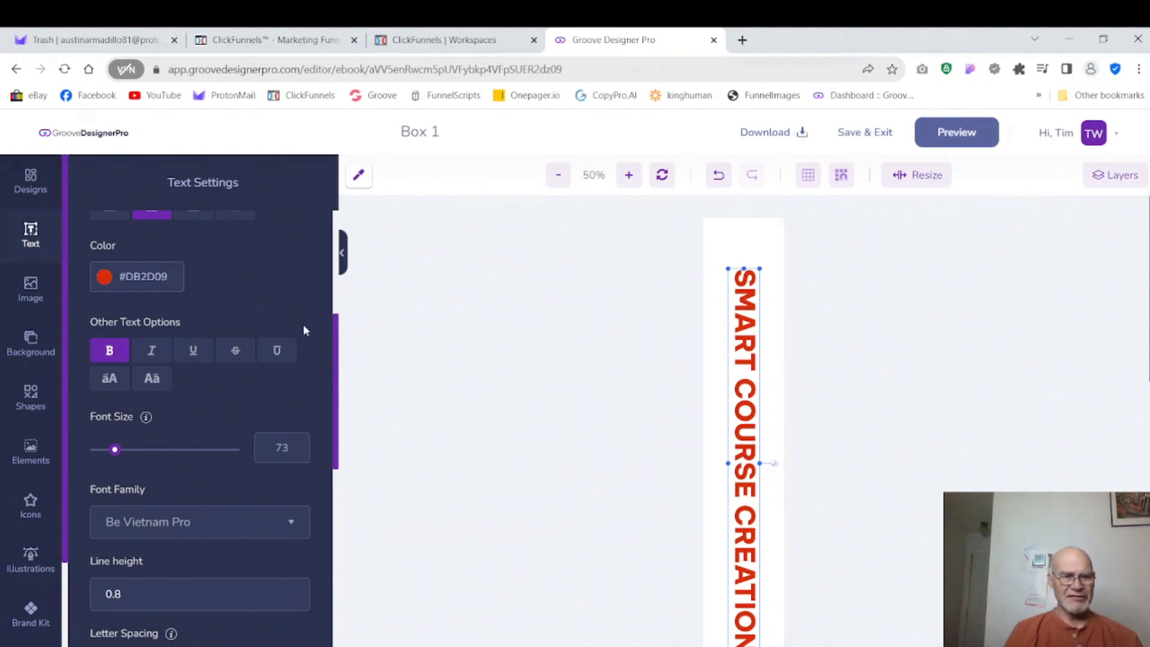
scroll(340, 347, up, 4)
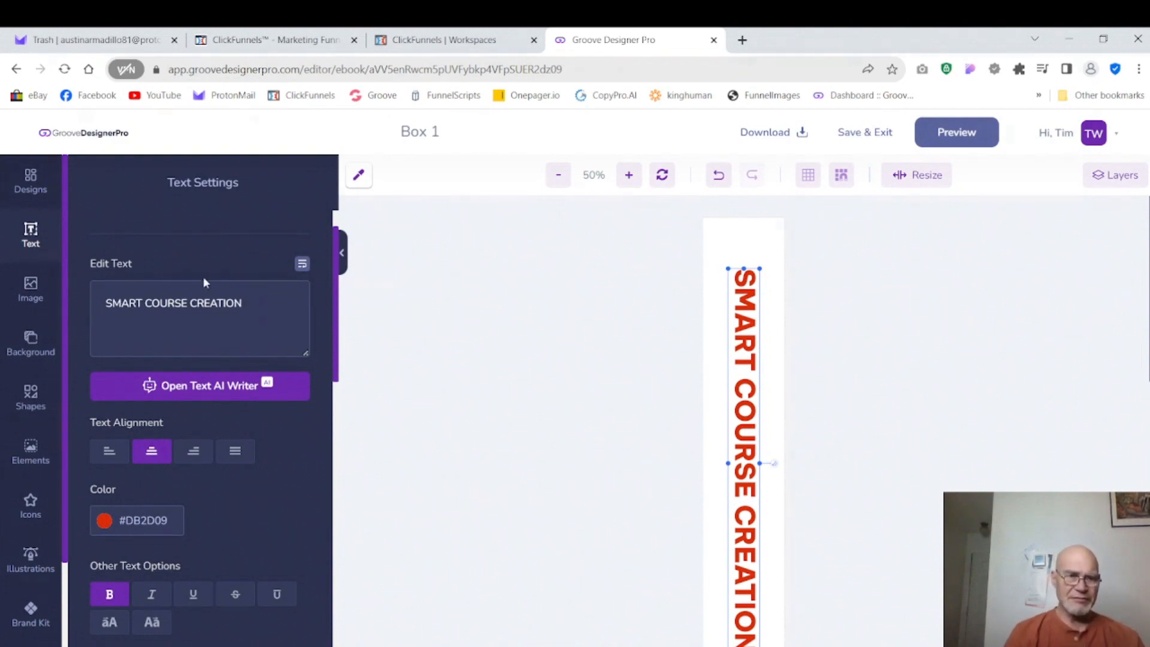
click(142, 305)
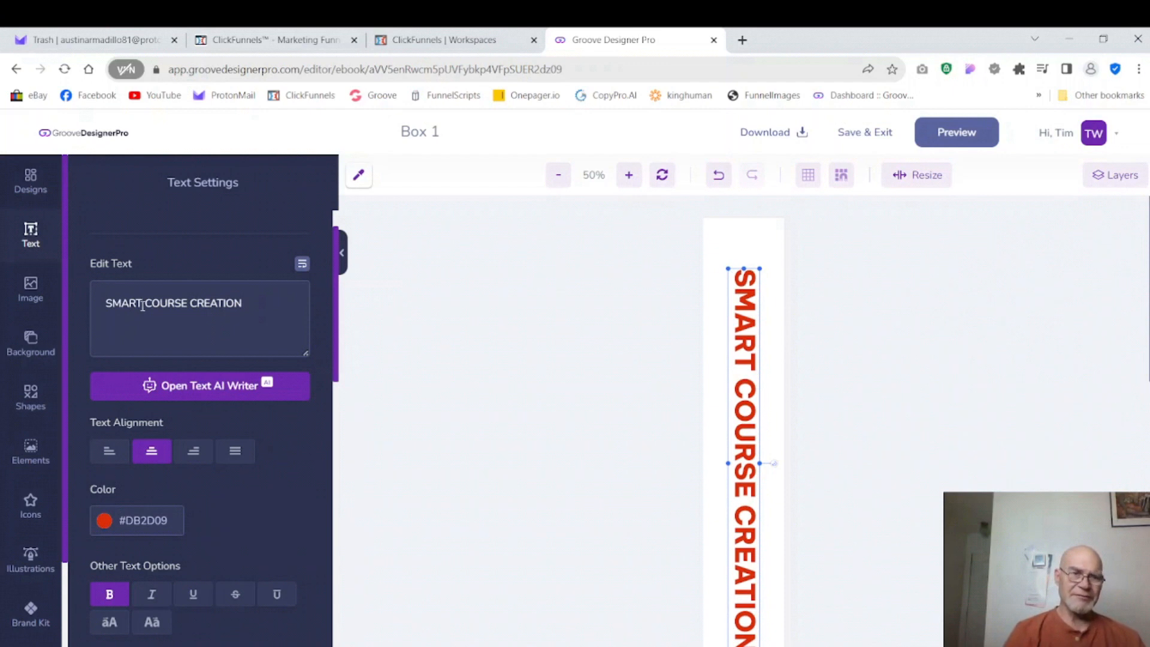
key(BackSpace)
key(BackSpace)
key(BackSpace)
key(BackSpace)
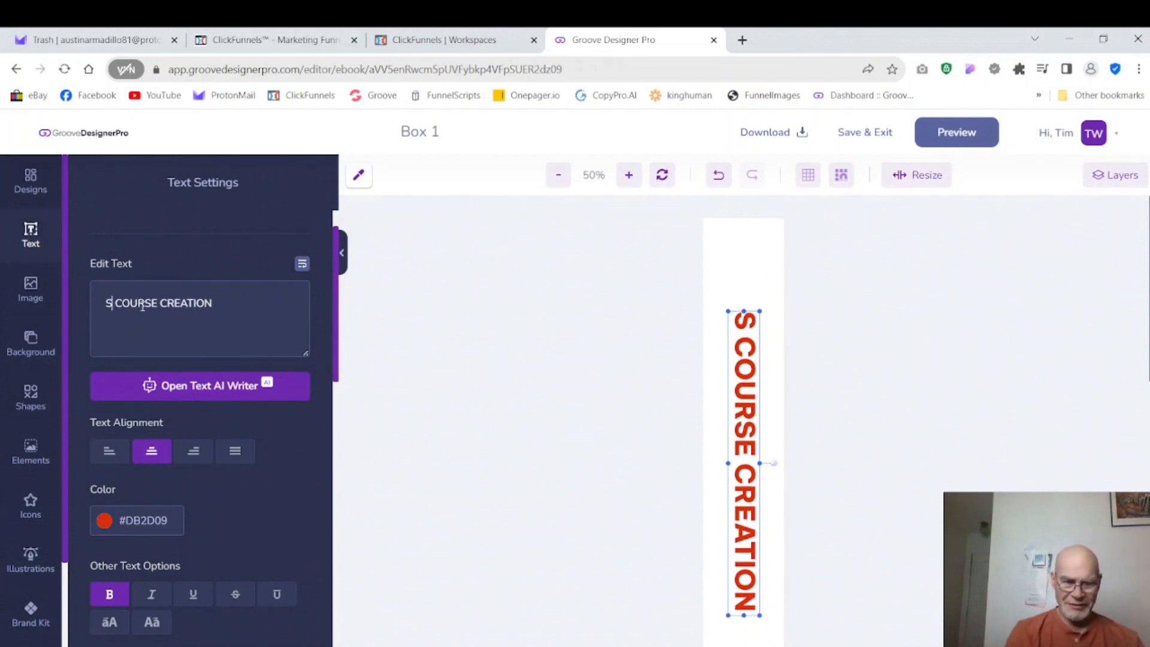
text(upe)
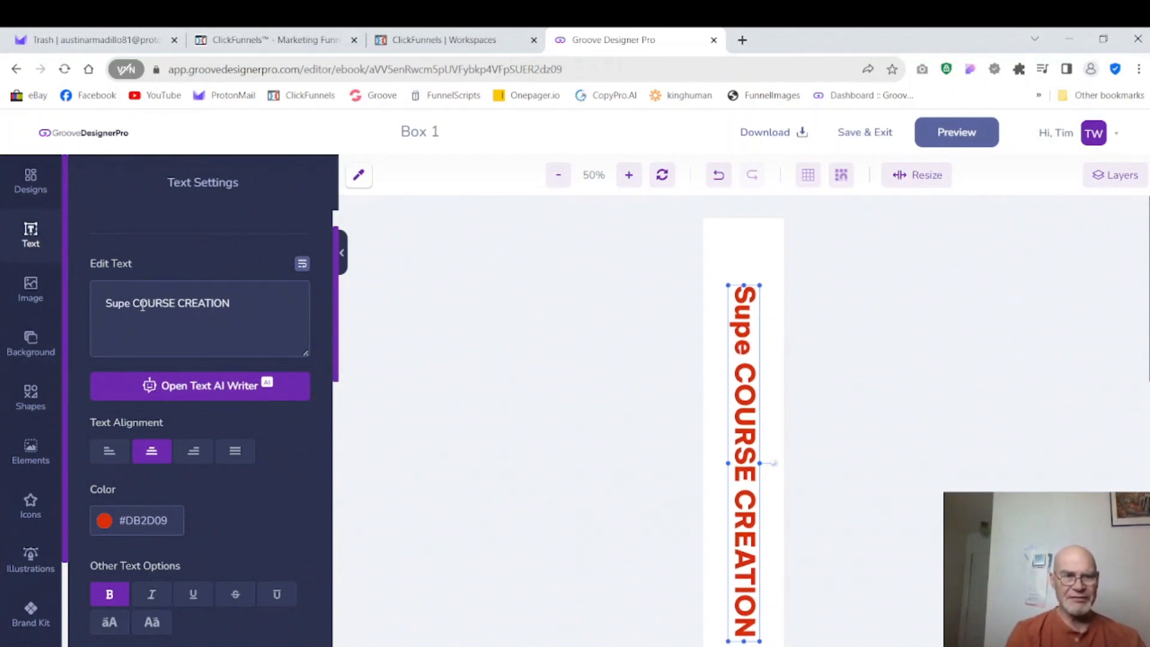
key(BackSpace)
key(BackSpace)
key(BackSpace)
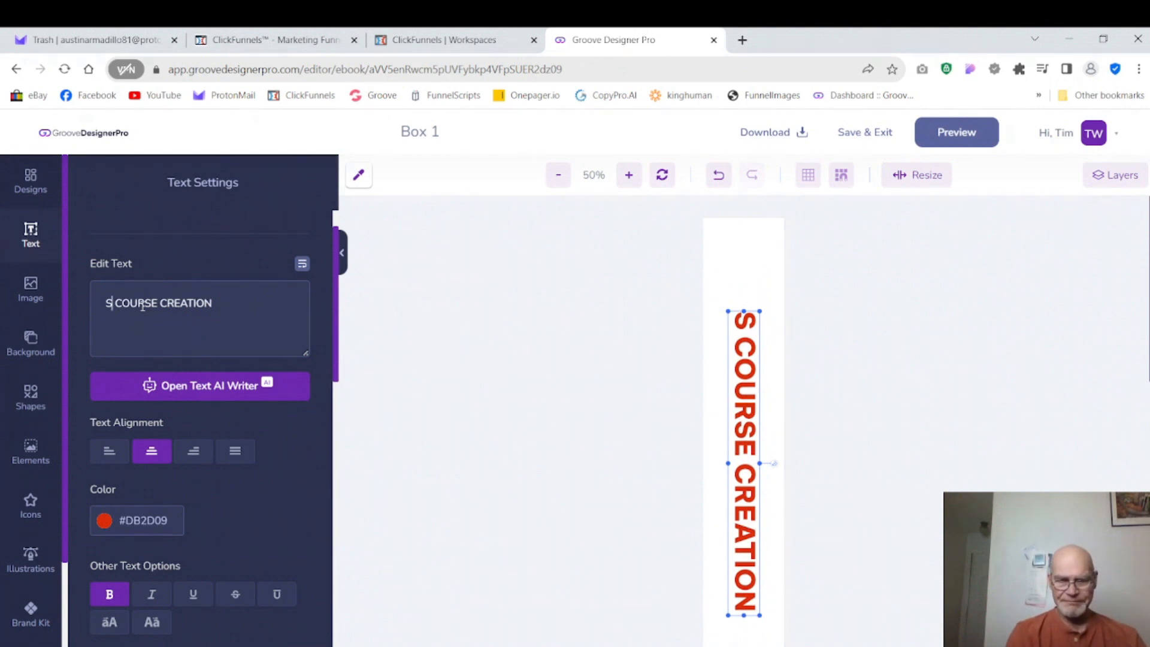
text(UPER)
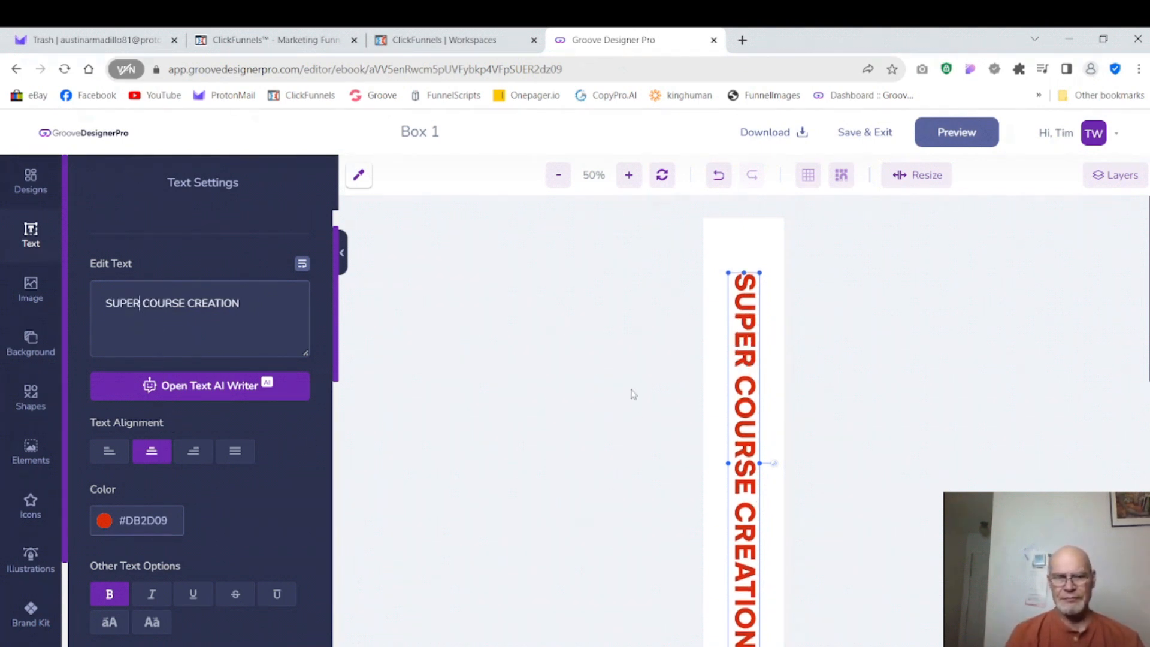
Change CREATION to CREATOR in the spine's title and append DELUXE, making it SUPER COURSE CREATOR DELUXE.
click(246, 311)
key(BackSpace)
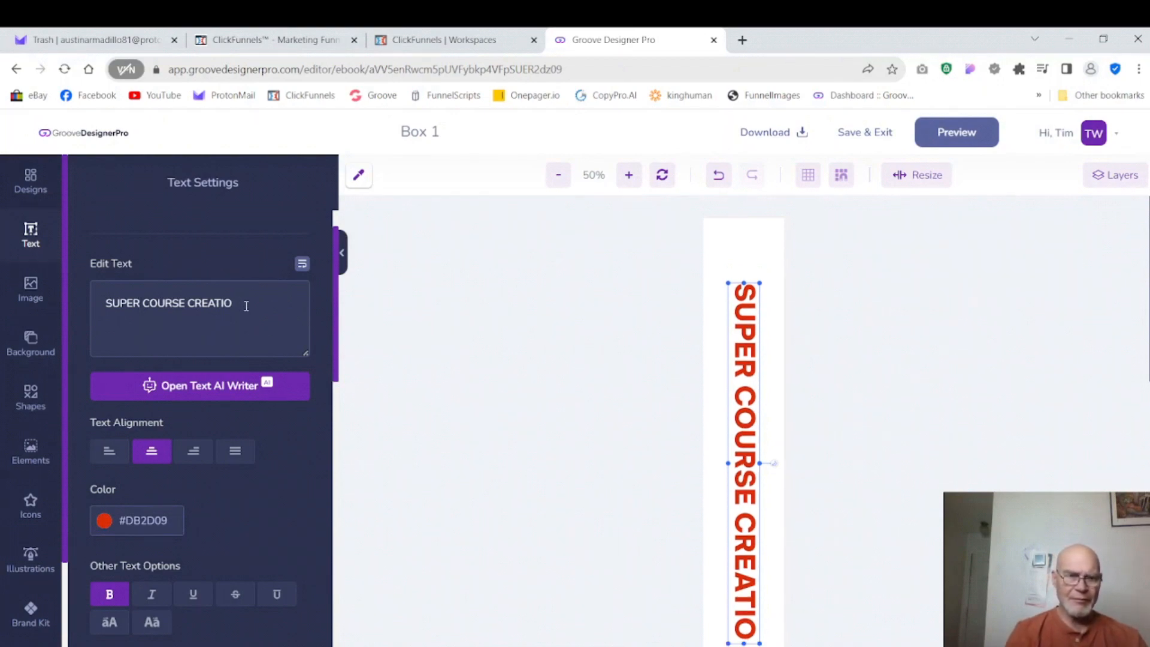
key(BackSpace)
key(BackSpace)
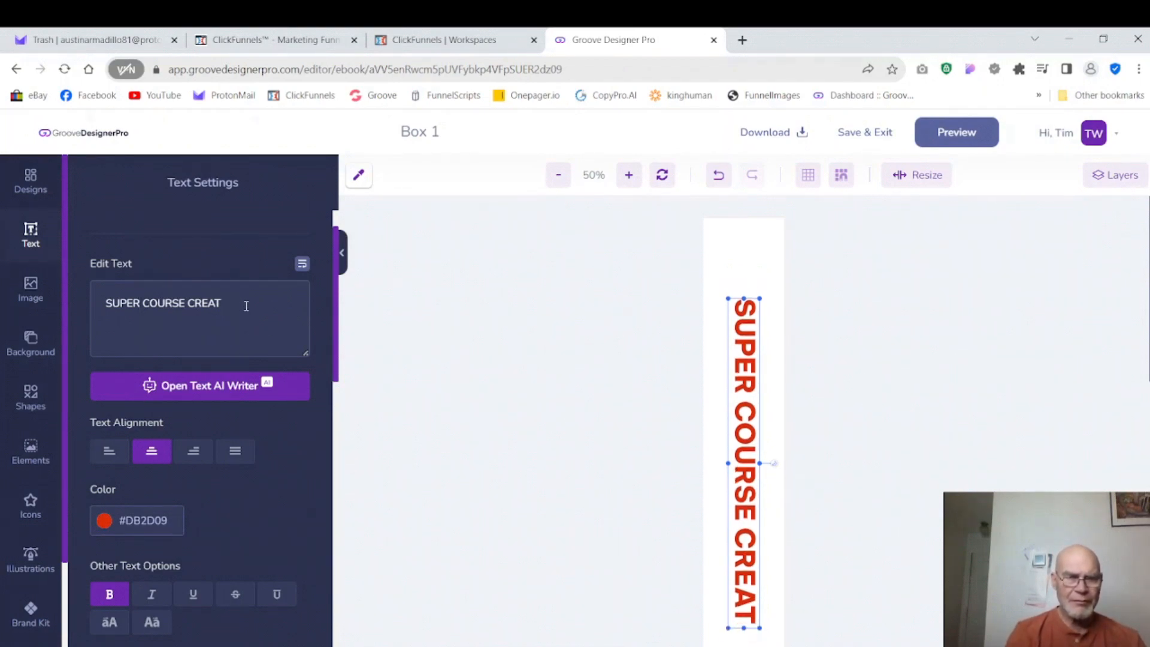
text(OR)
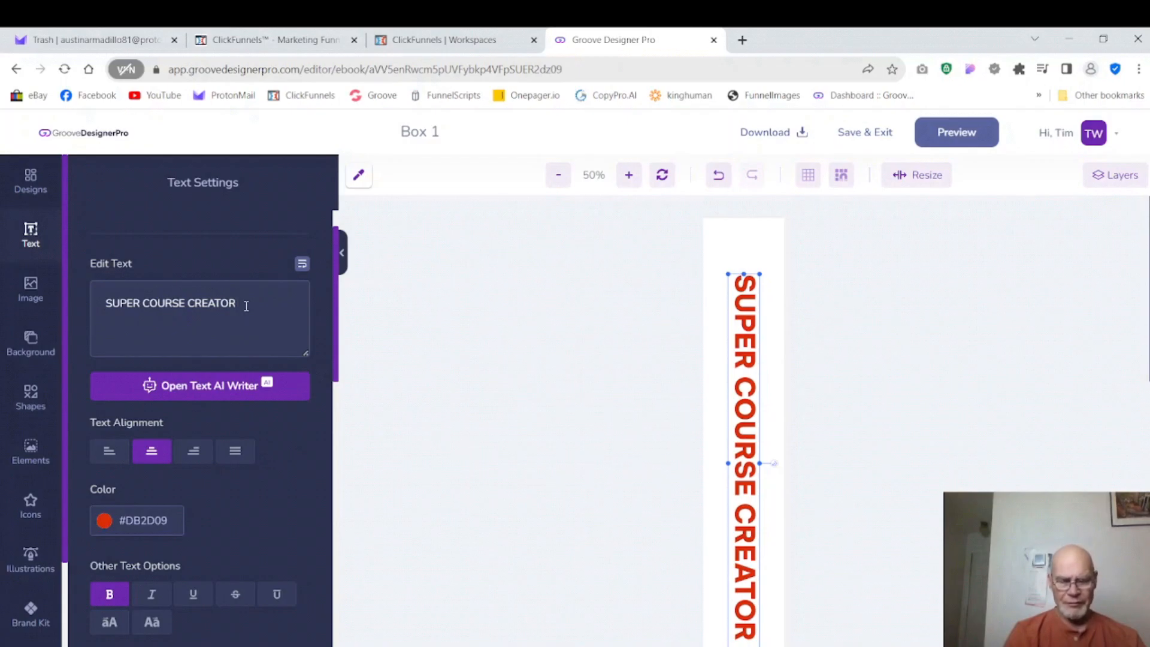
text( DELU)
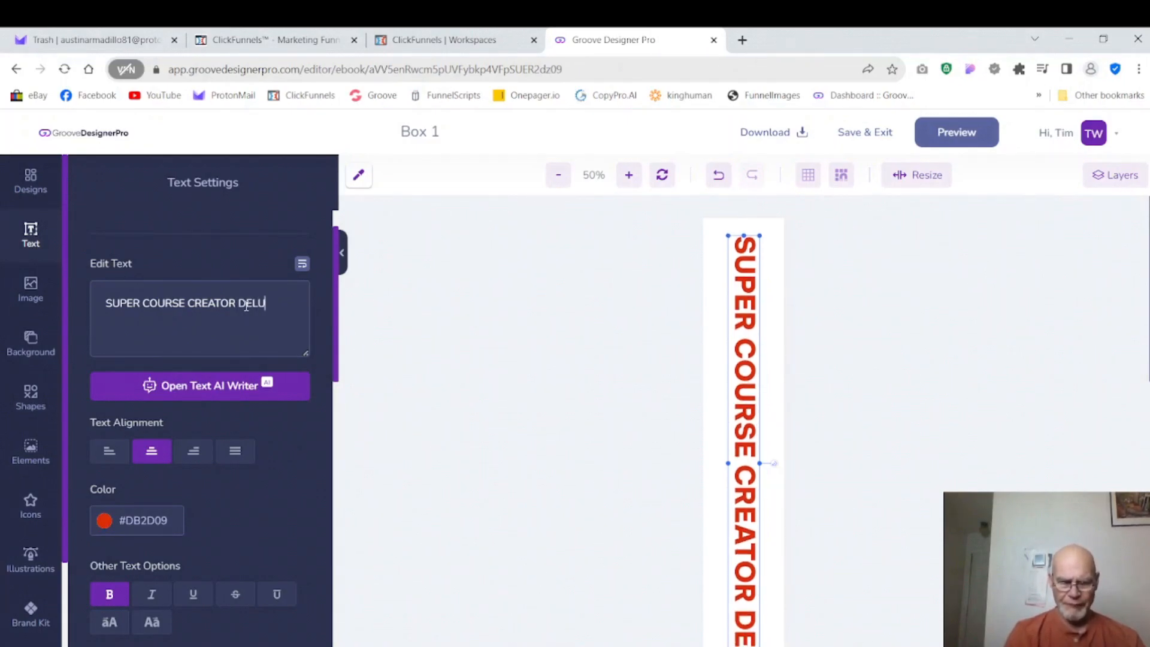
text(XE)
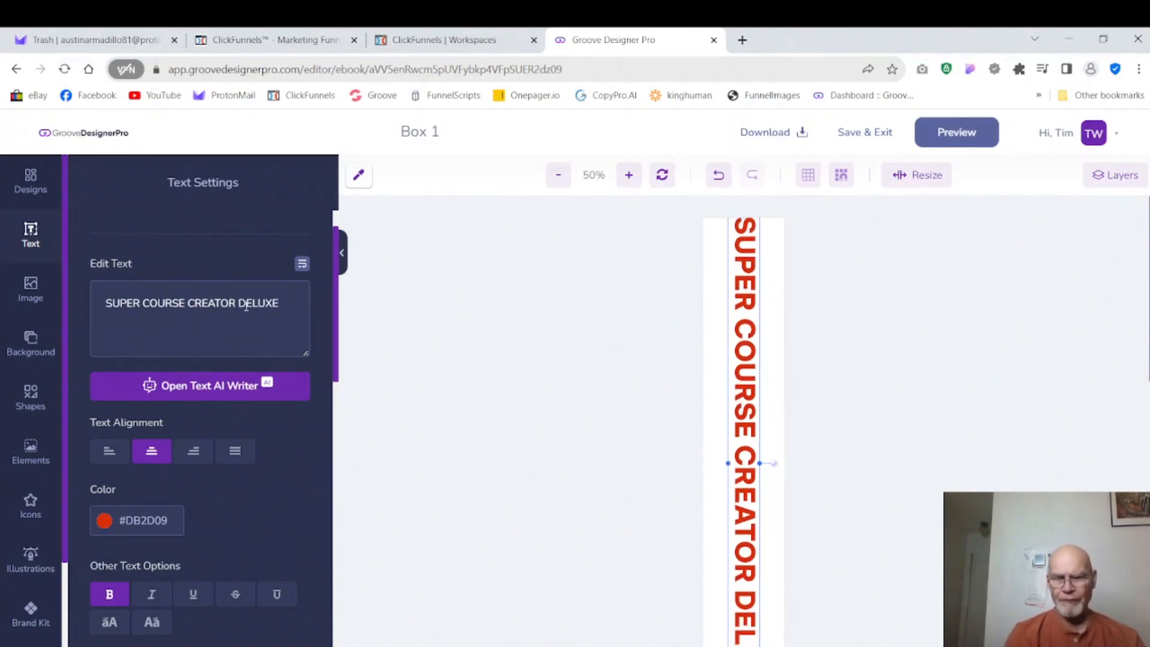
Set the spine title's font family to Josefin Sans and reduce its font size to 67.
click(558, 177)
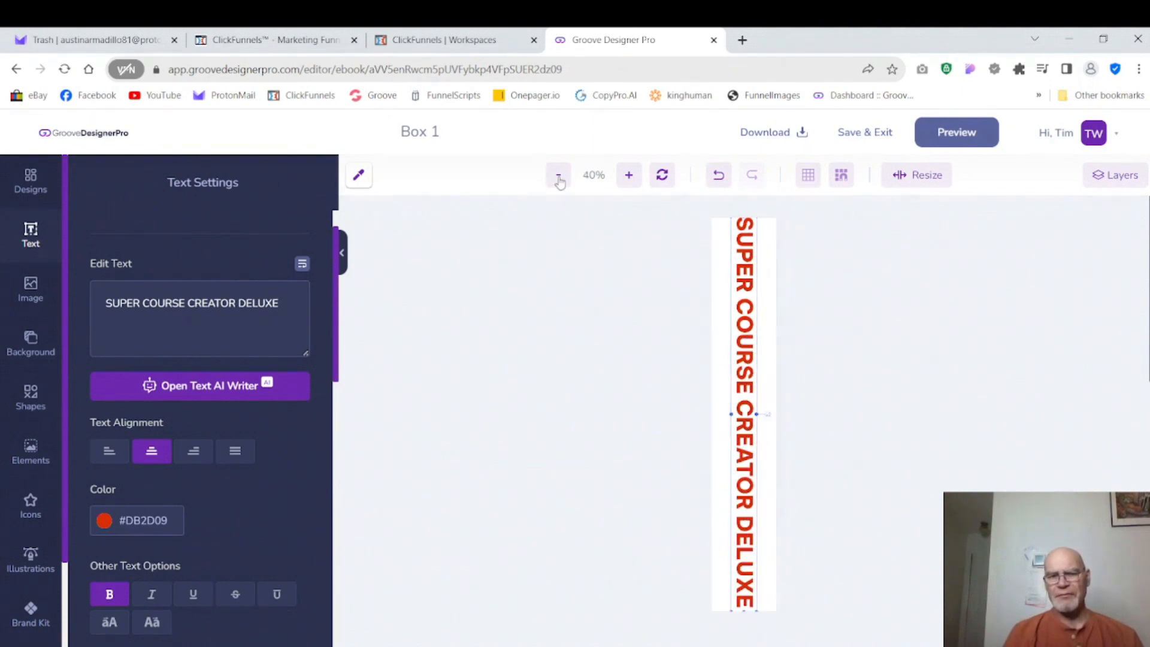
click(558, 177)
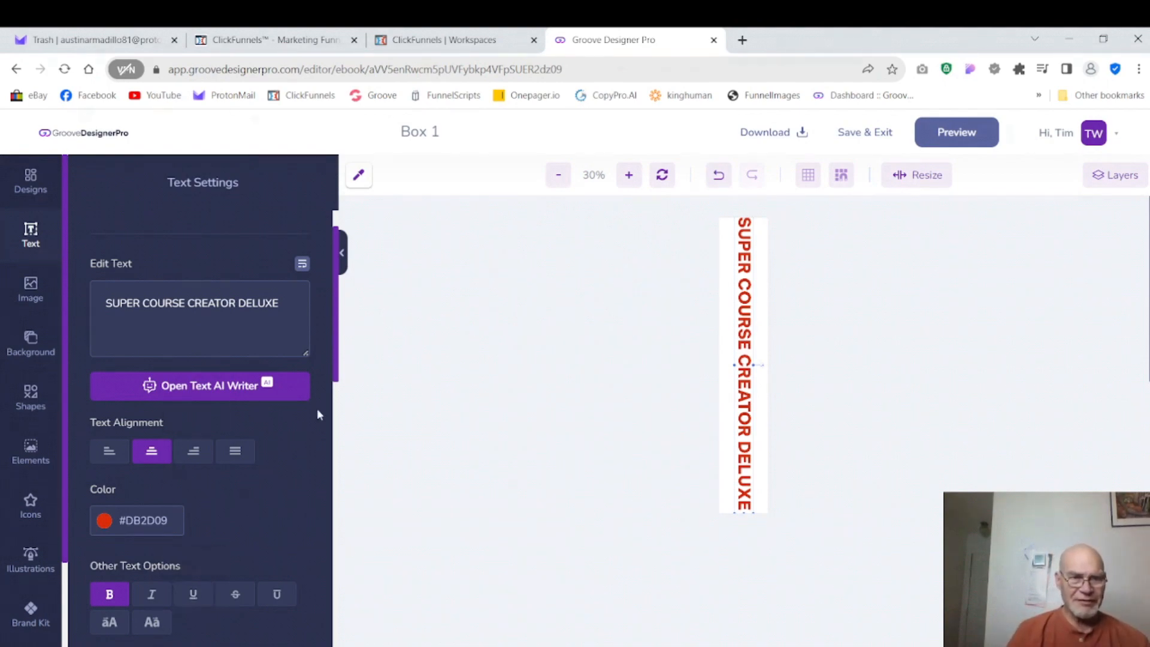
drag(336, 362, 322, 412)
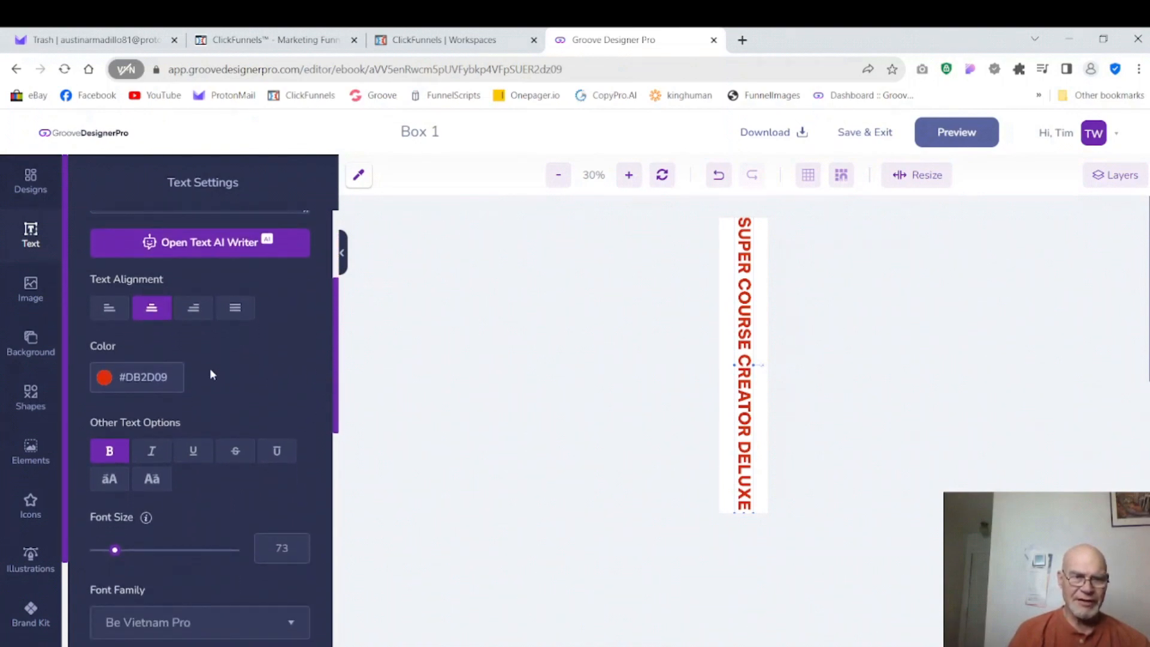
click(167, 380)
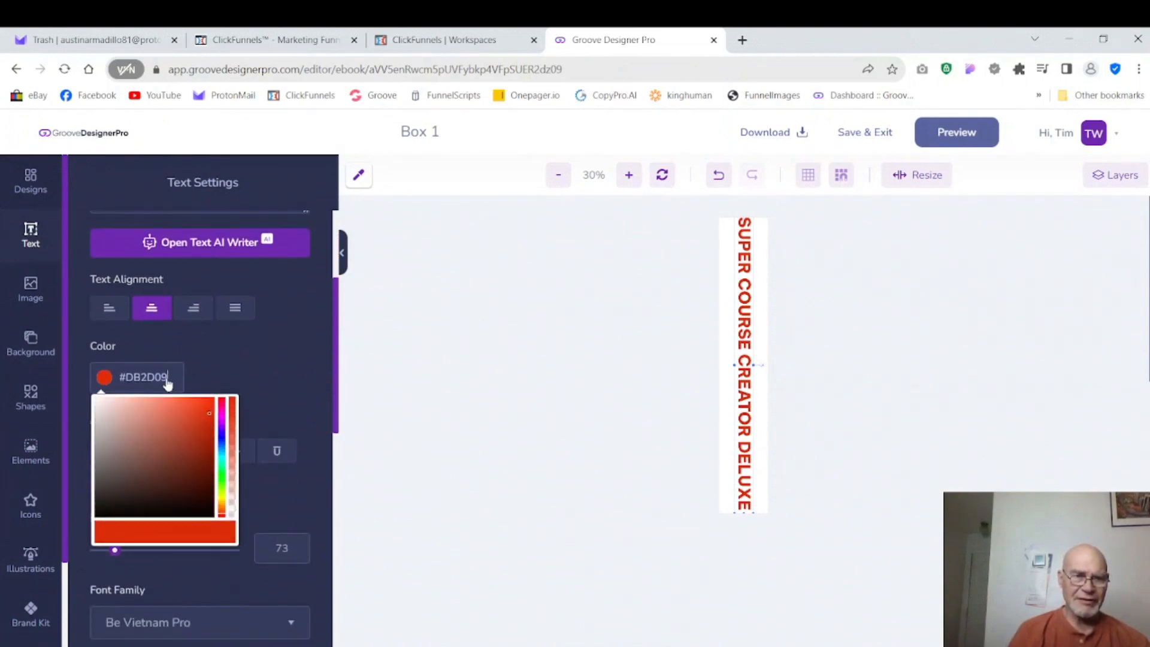
click(237, 364)
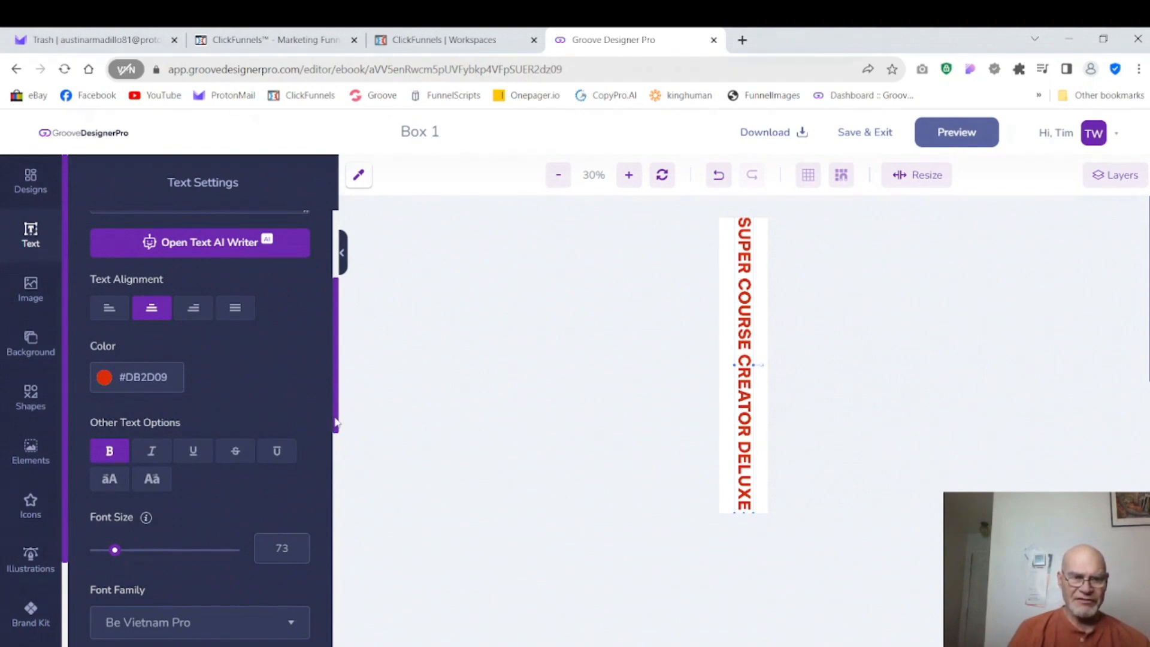
scroll(330, 438, down, 4)
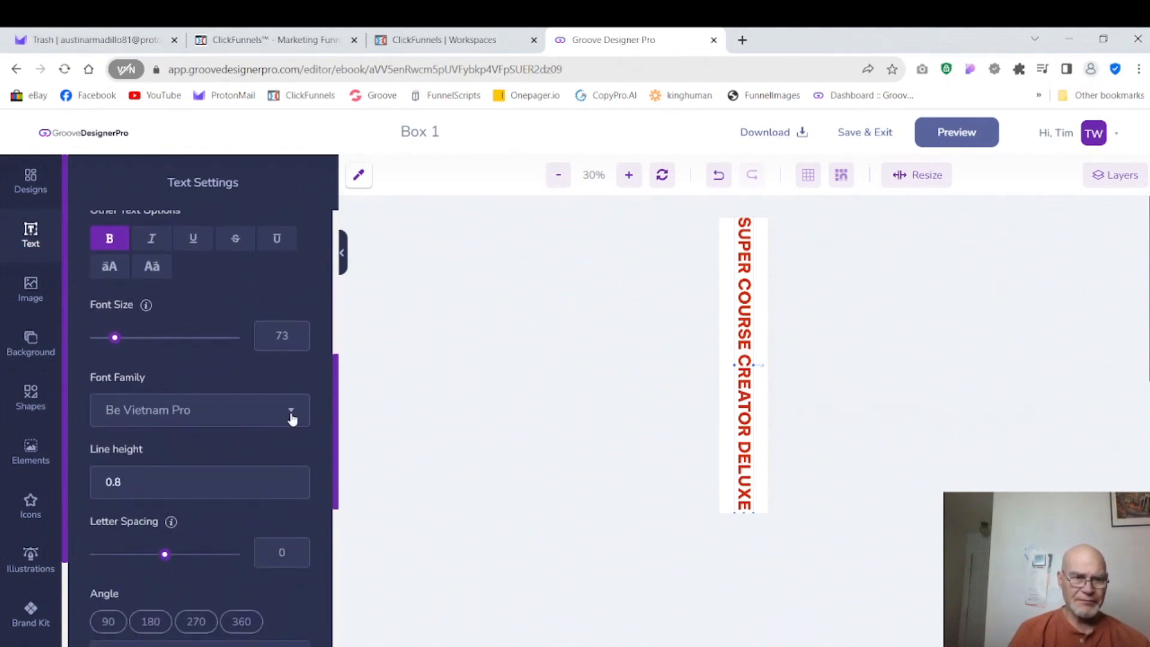
click(292, 418)
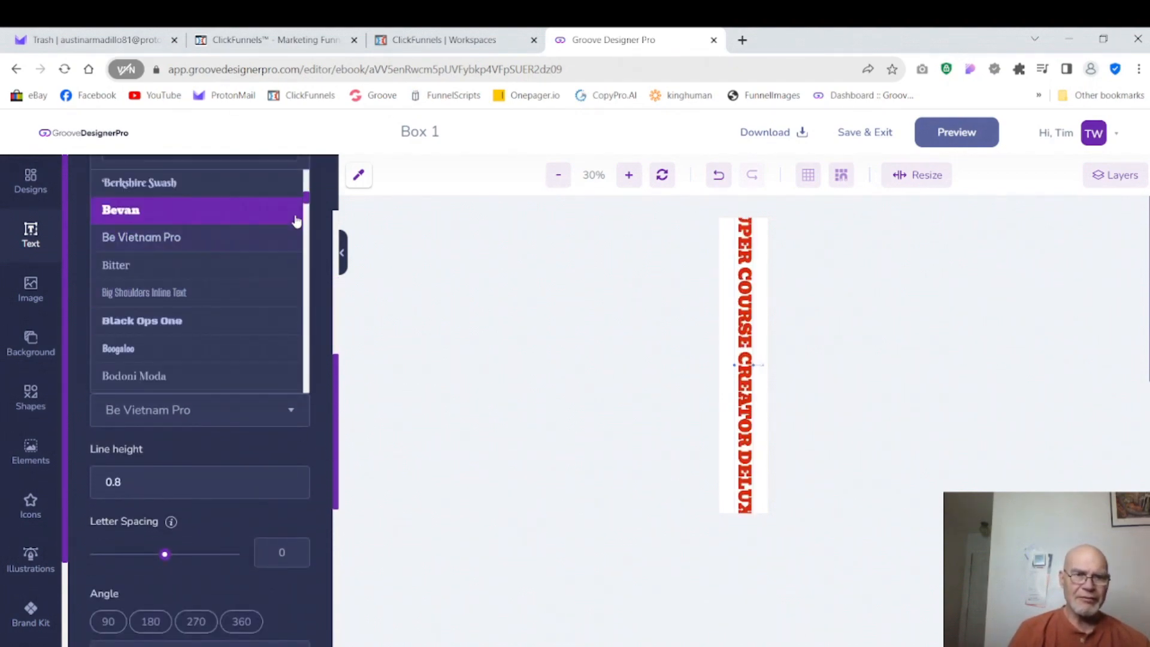
drag(305, 201, 305, 252)
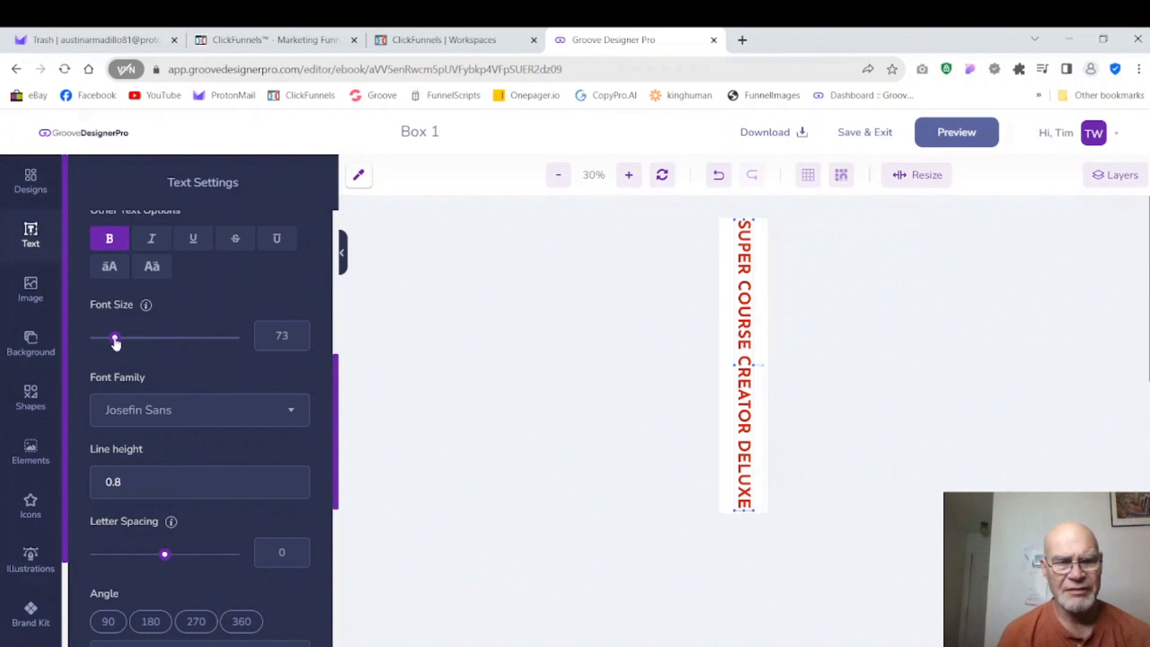
drag(115, 342, 114, 342)
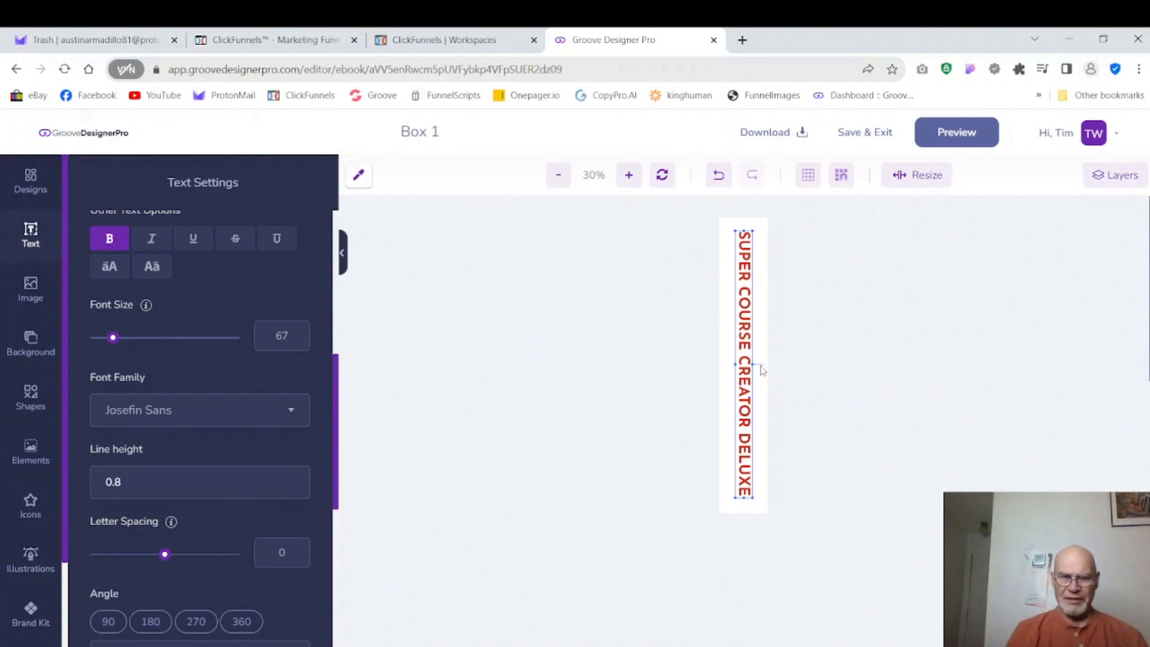
Inspect the spine title from end to end at 100% size and review its remaining text settings.
click(629, 175)
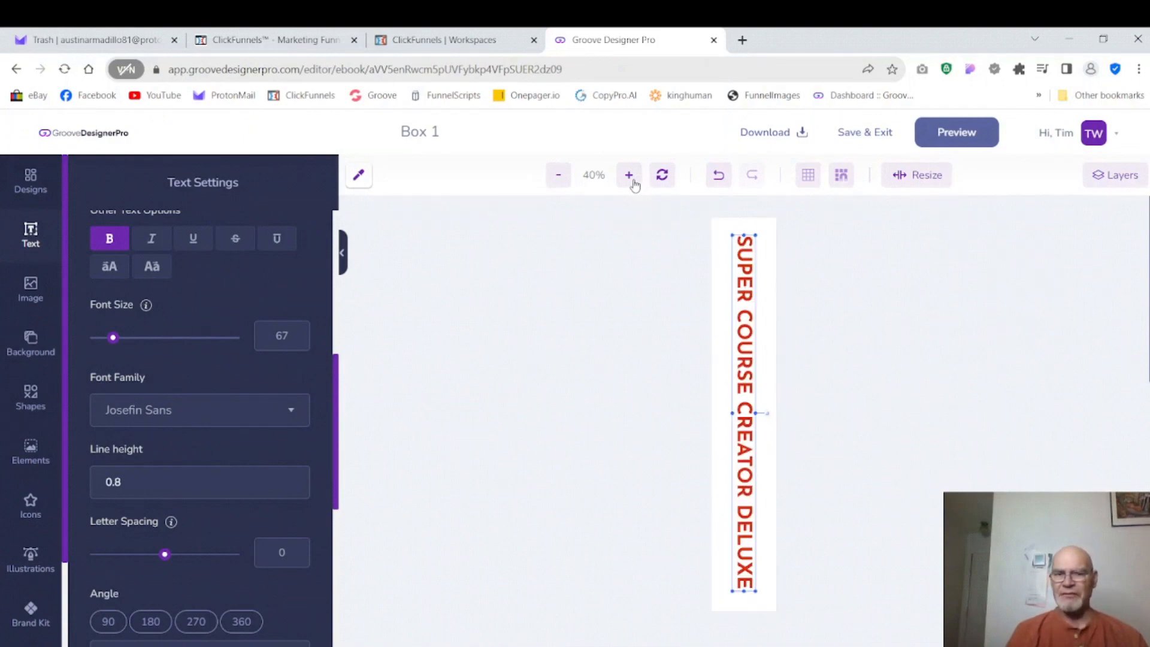
click(629, 175)
click(629, 175)
click(630, 174)
click(629, 175)
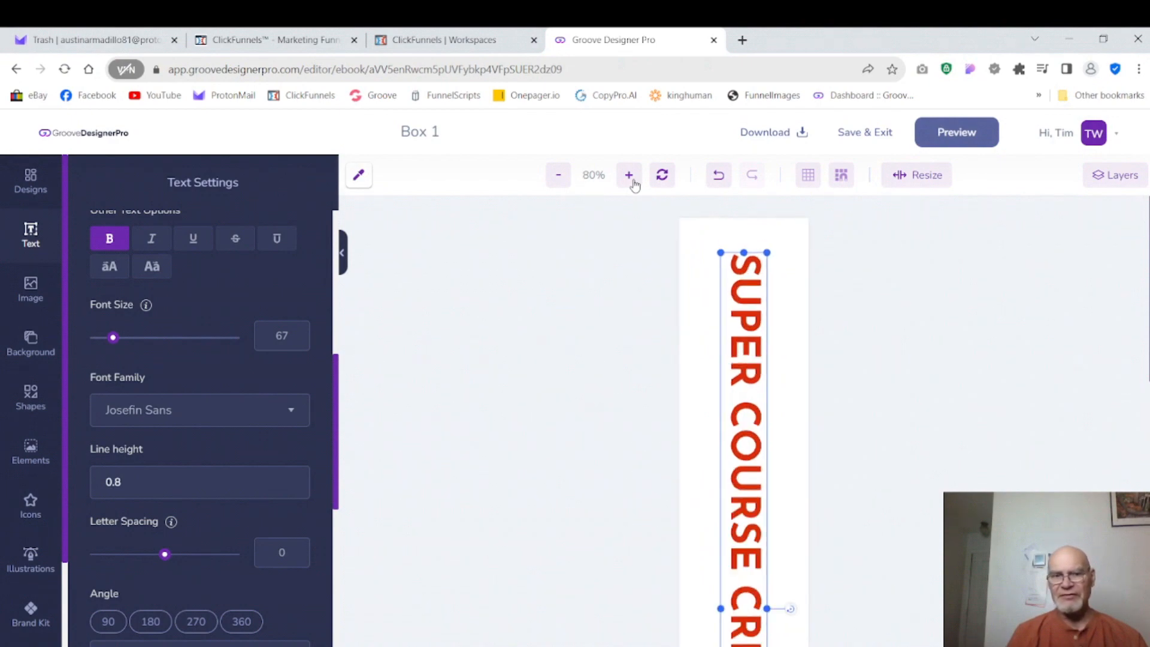
click(630, 177)
click(631, 177)
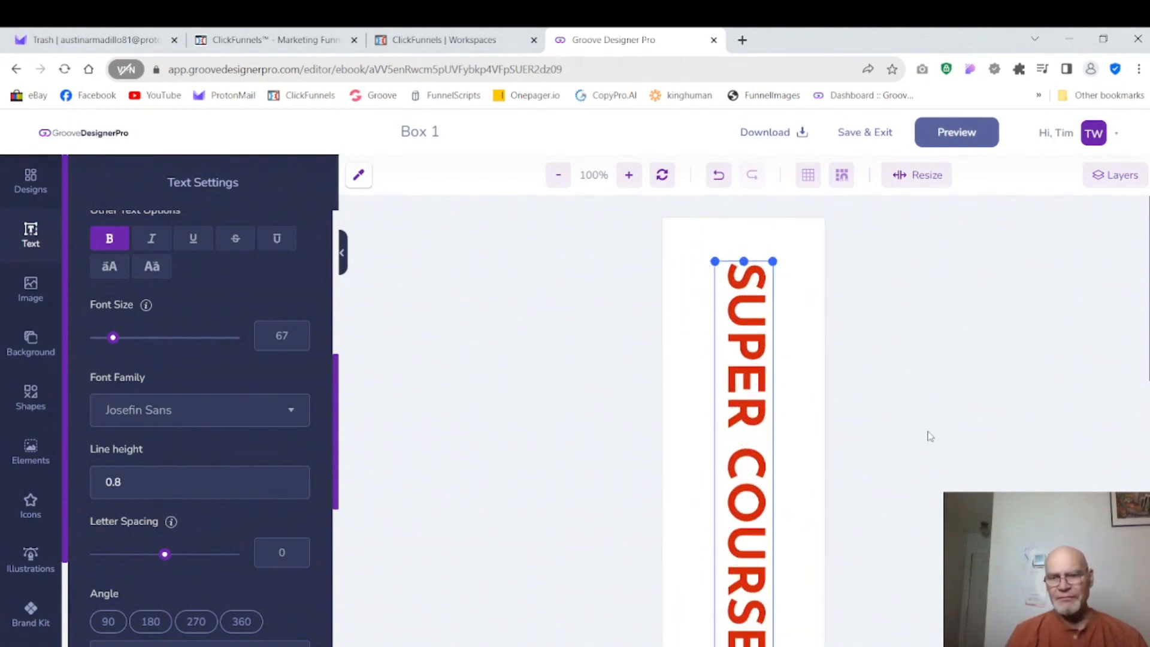
scroll(929, 437, down, 5)
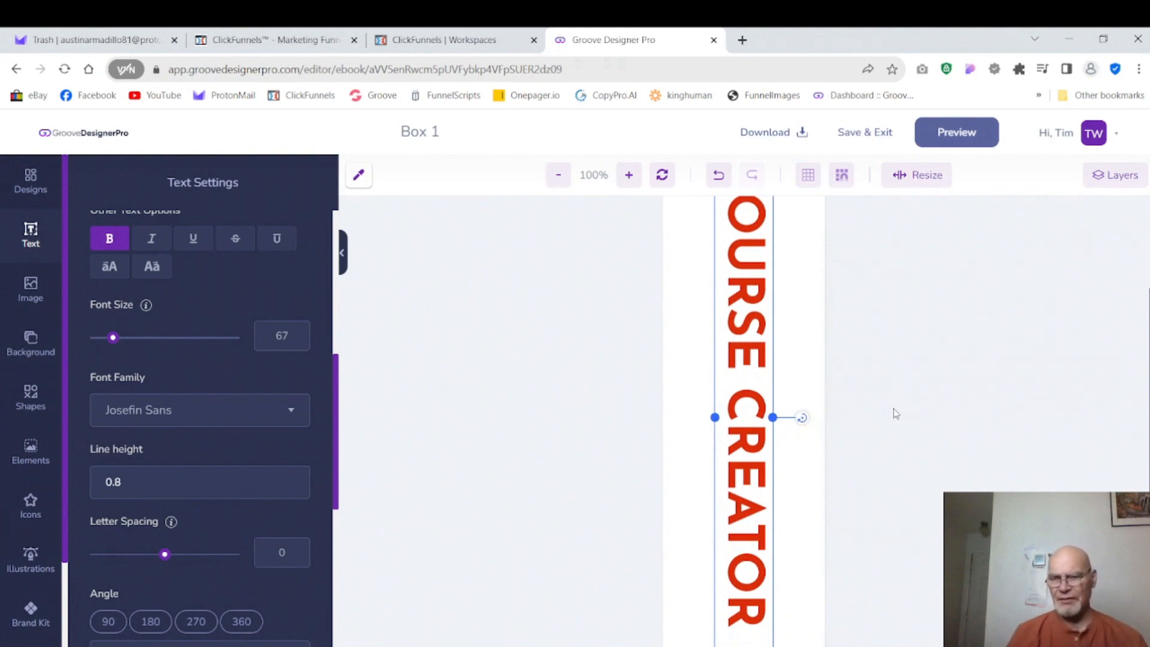
scroll(803, 419, up, 1)
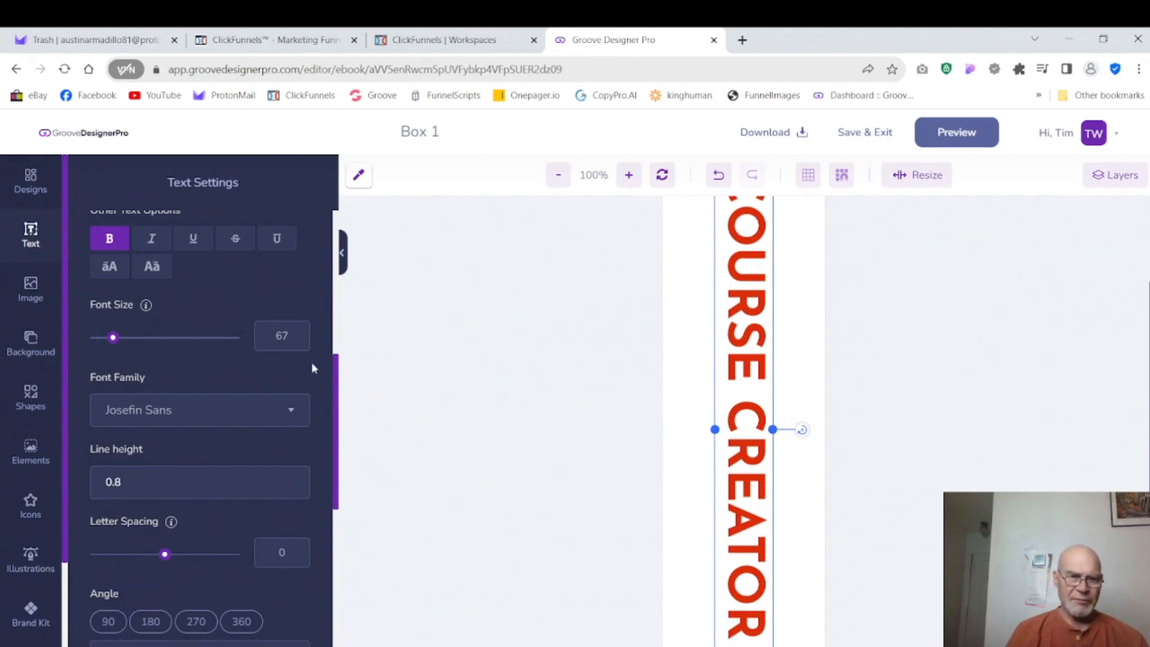
drag(336, 368, 334, 436)
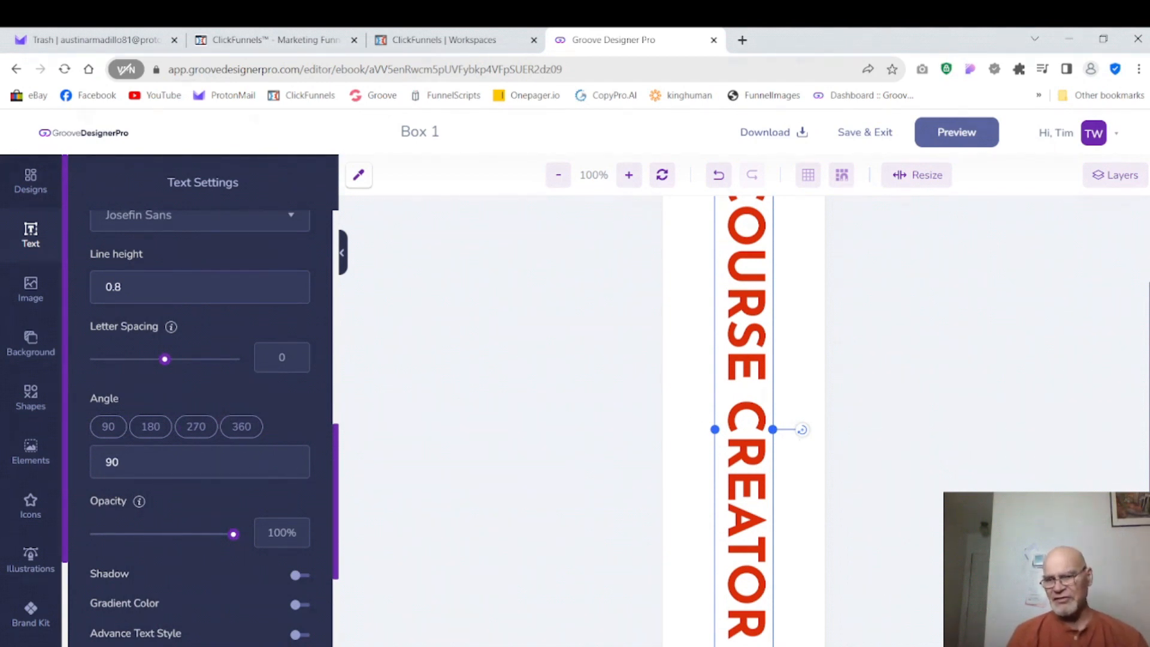
scroll(797, 431, up, 3)
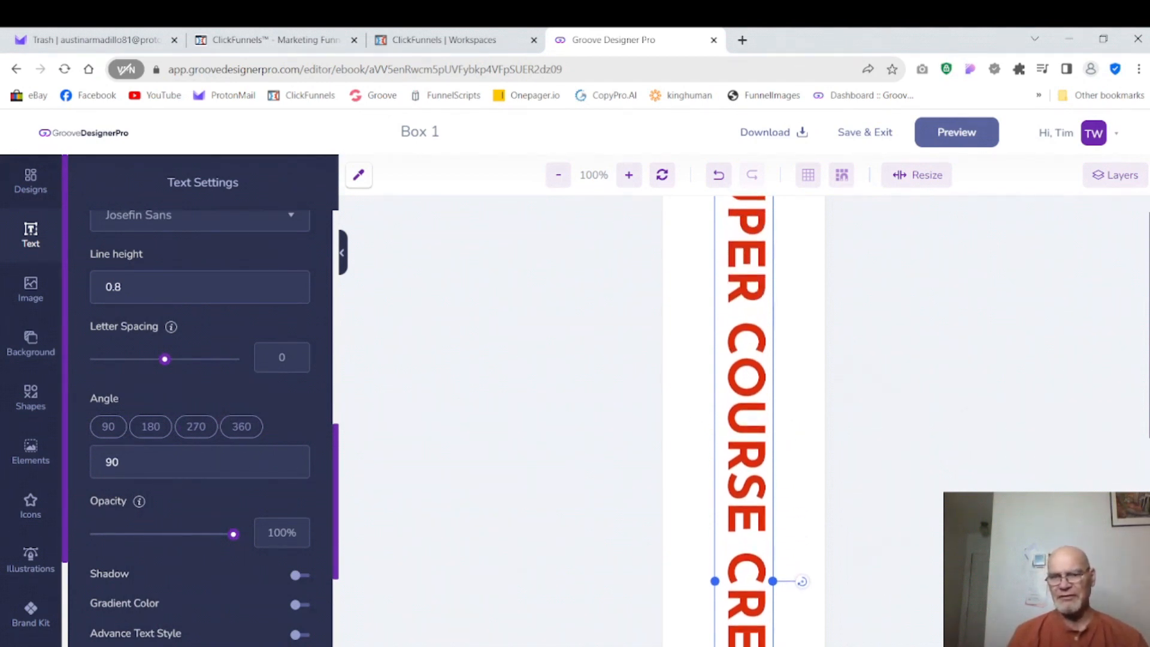
scroll(743, 419, up, 1)
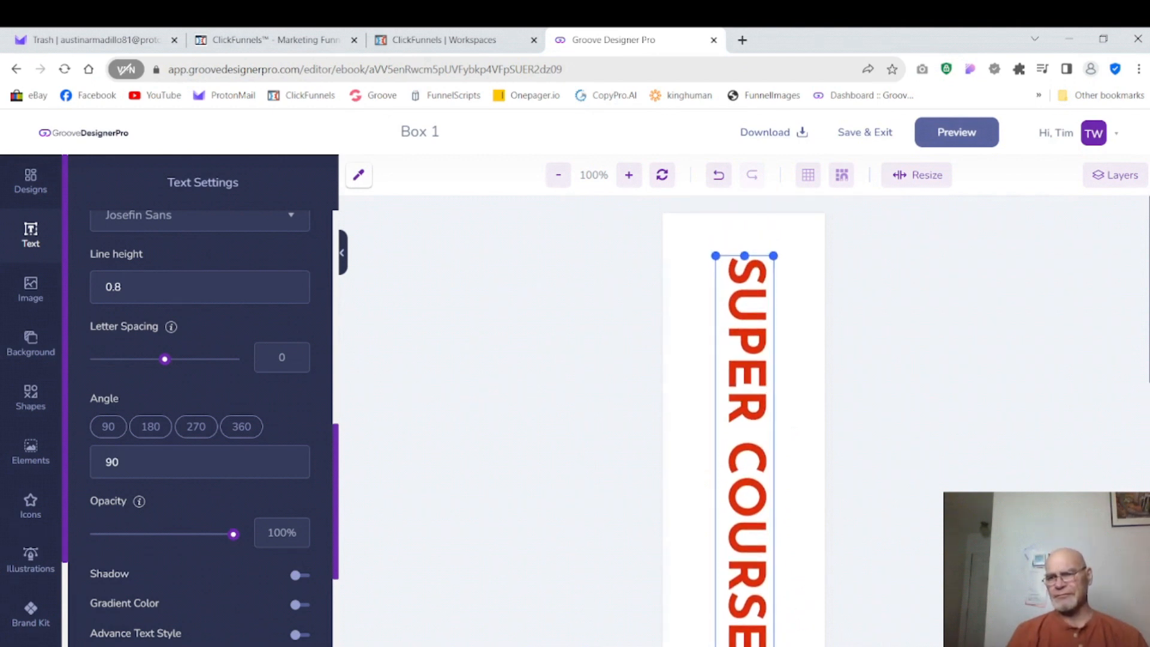
scroll(743, 419, down, 8)
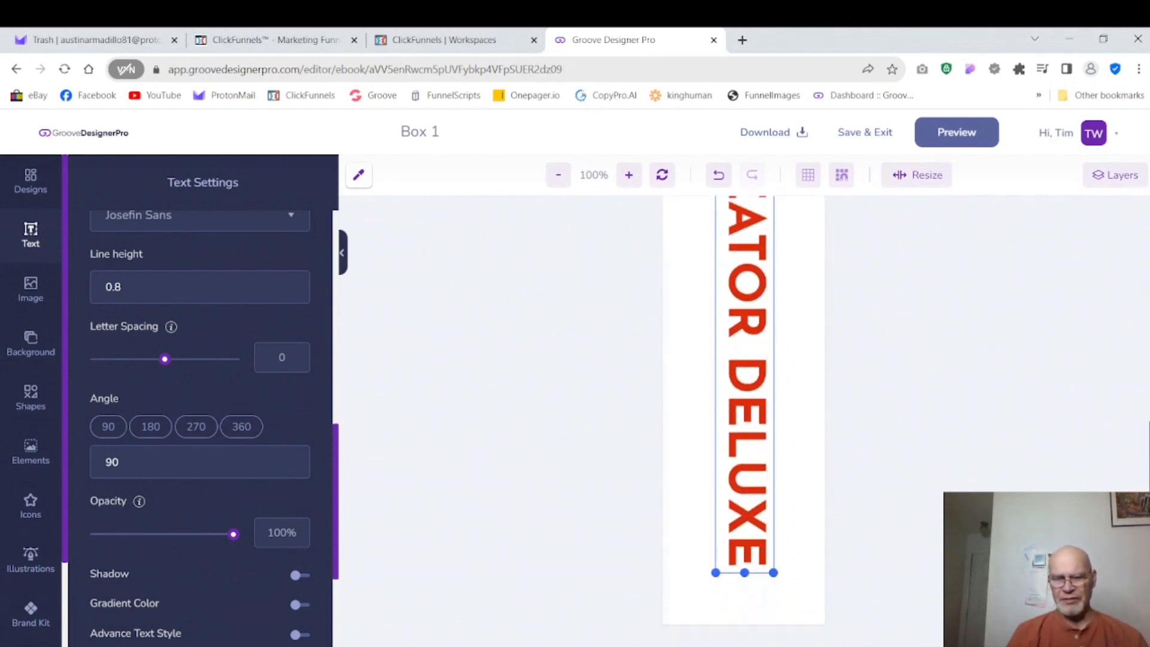
scroll(743, 420, up, 4)
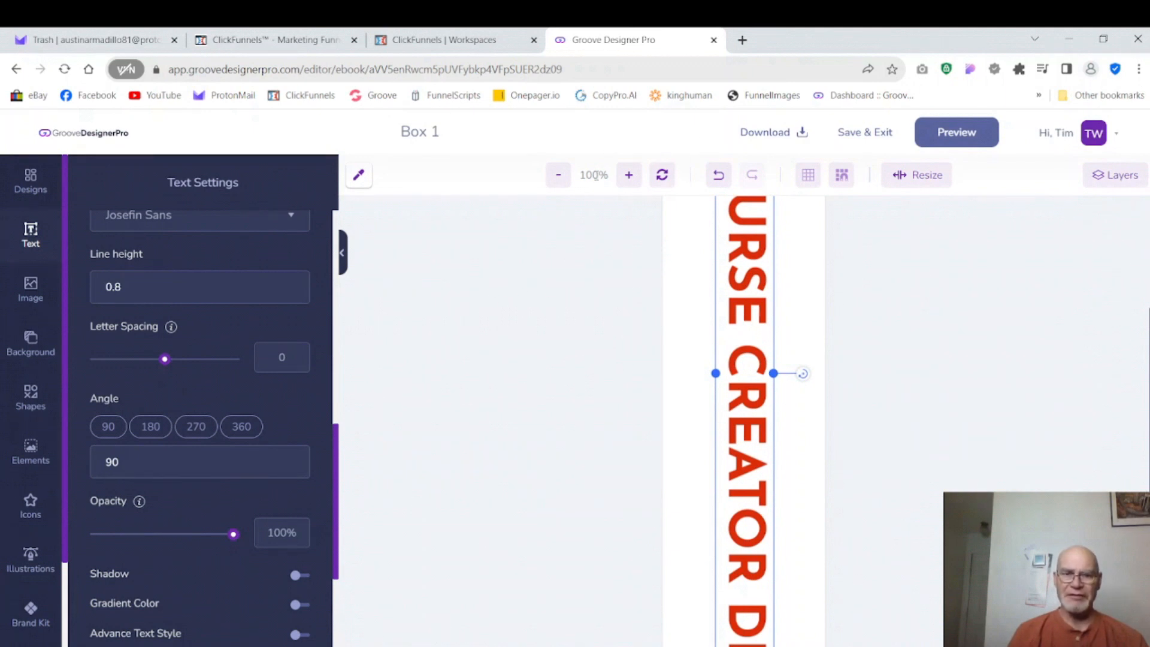
click(559, 177)
click(558, 177)
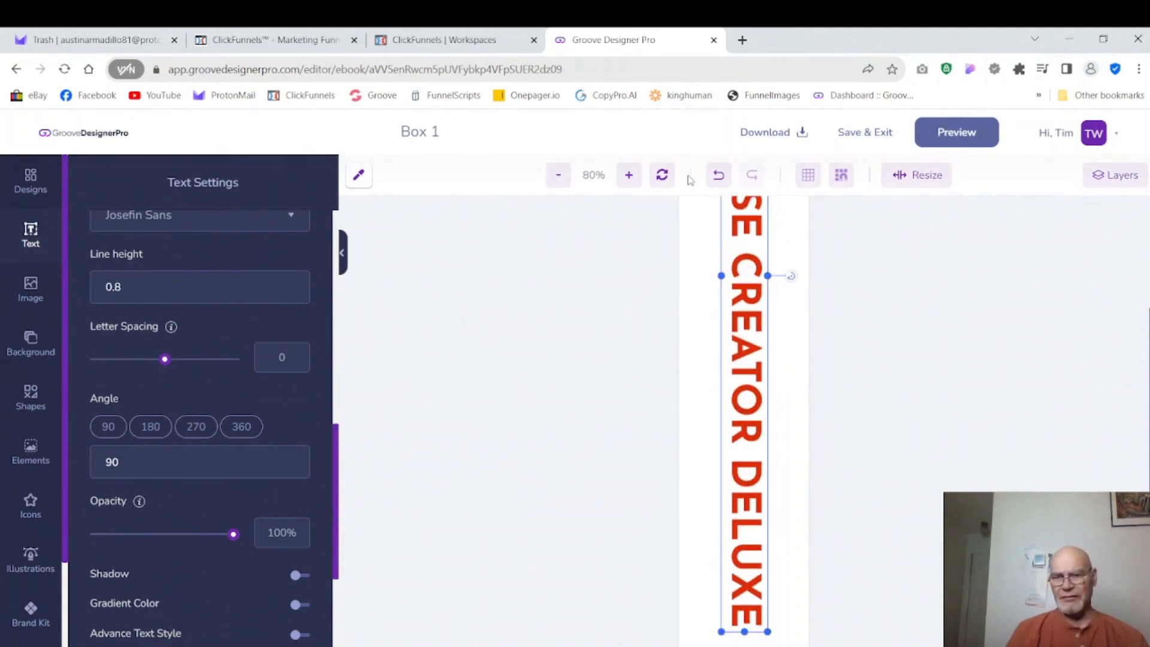
scroll(744, 420, up, 5)
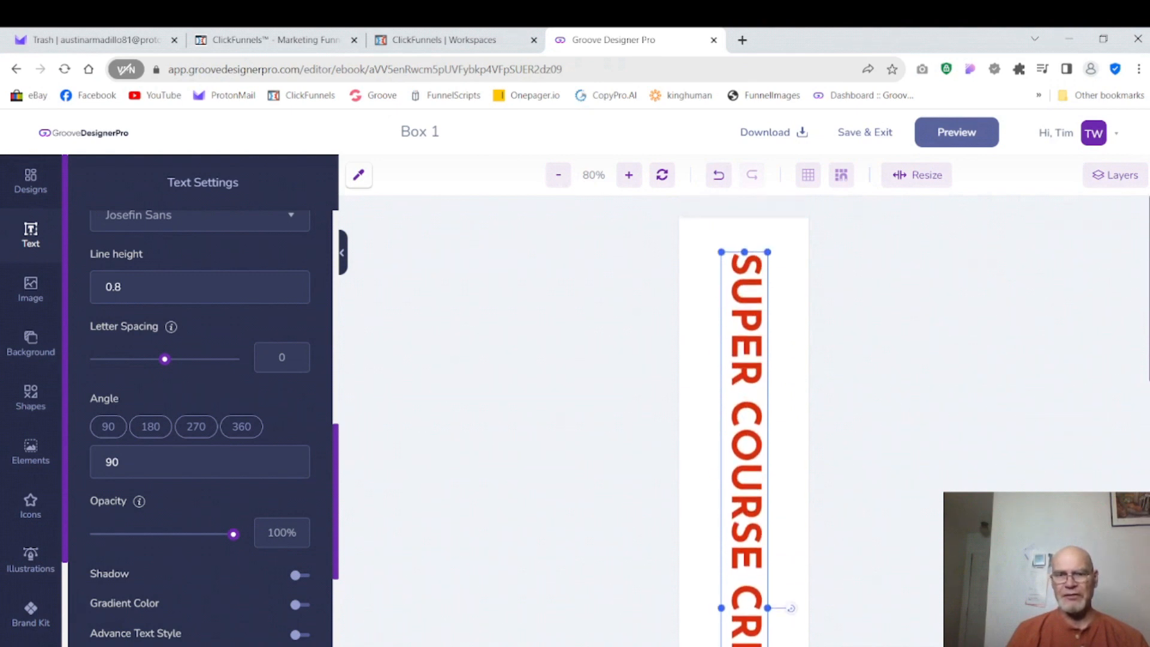
click(558, 180)
click(557, 180)
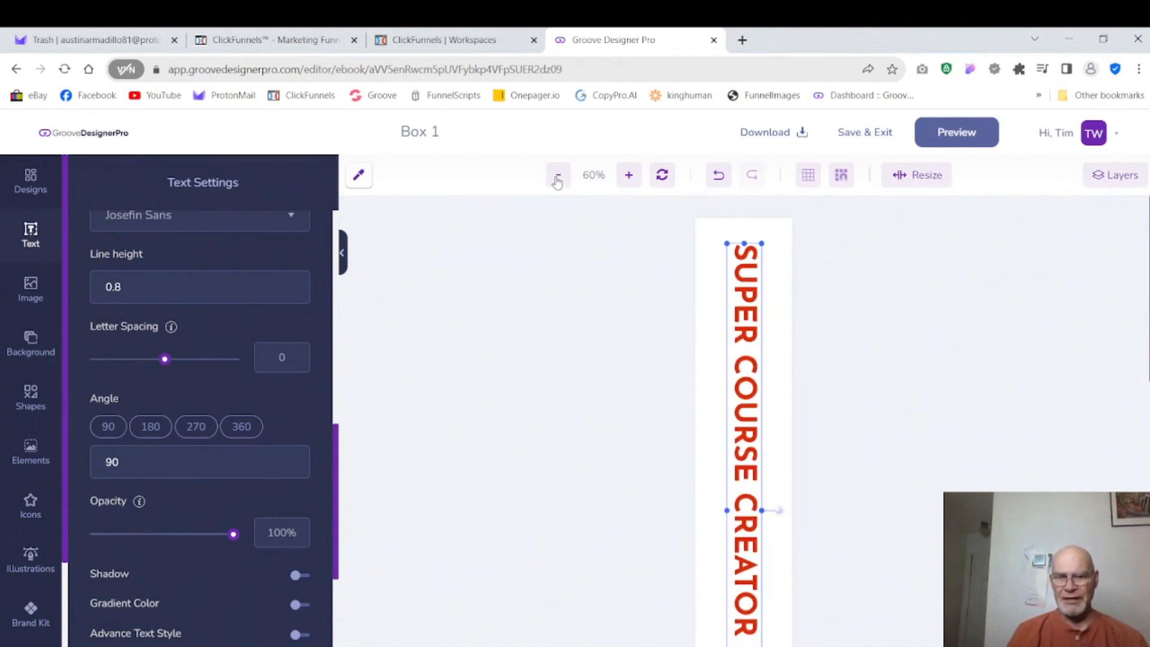
click(558, 179)
click(558, 180)
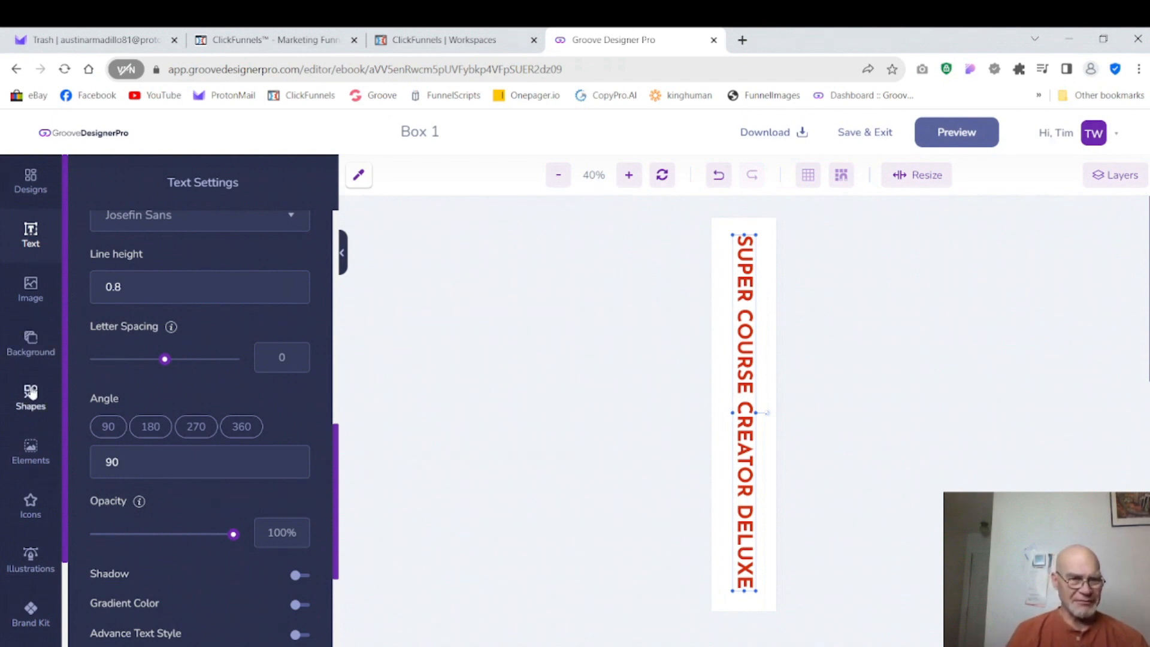
Add the round red and black paint-splatter element to the spine and stretch it to cover the spine's full width and height.
click(31, 445)
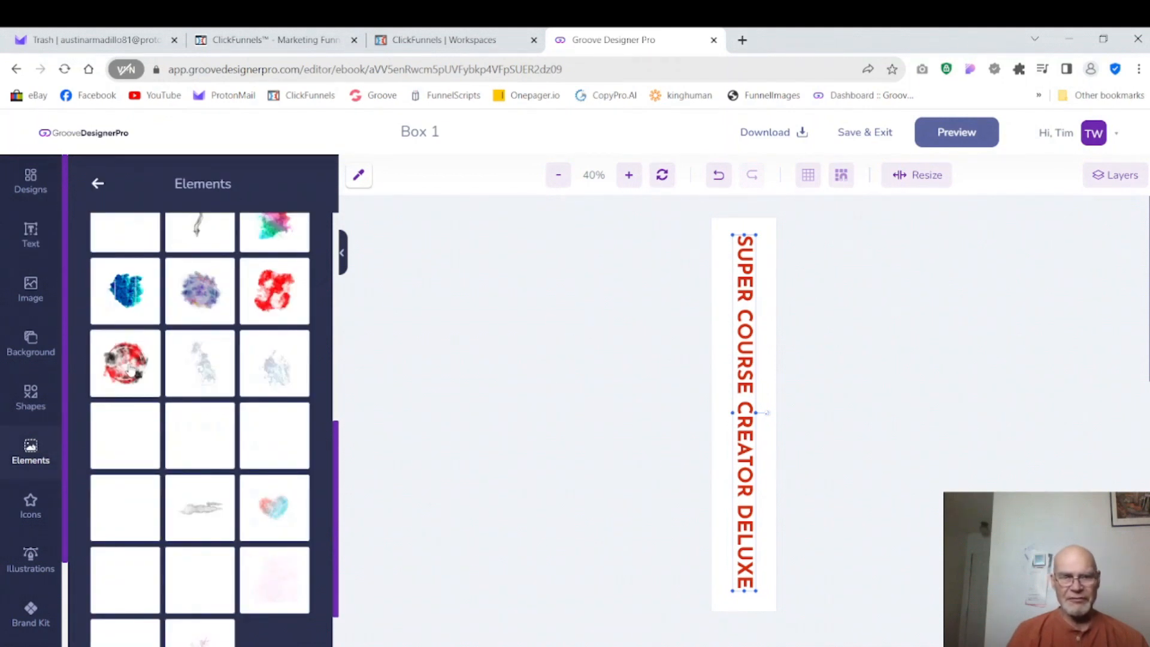
click(131, 370)
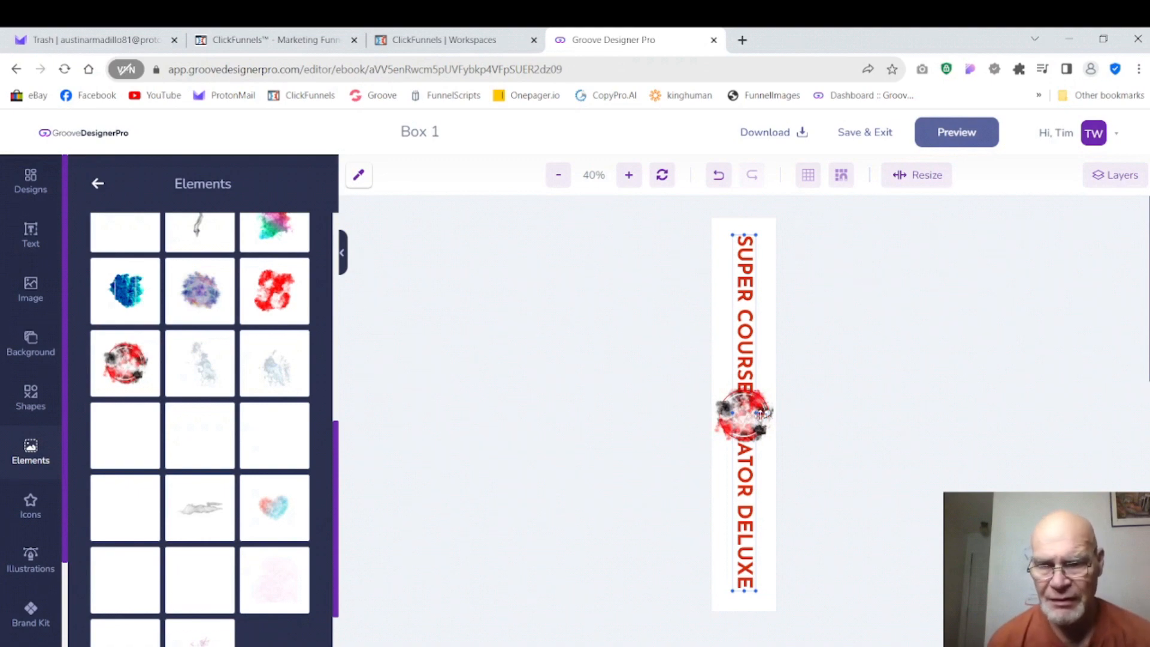
click(766, 413)
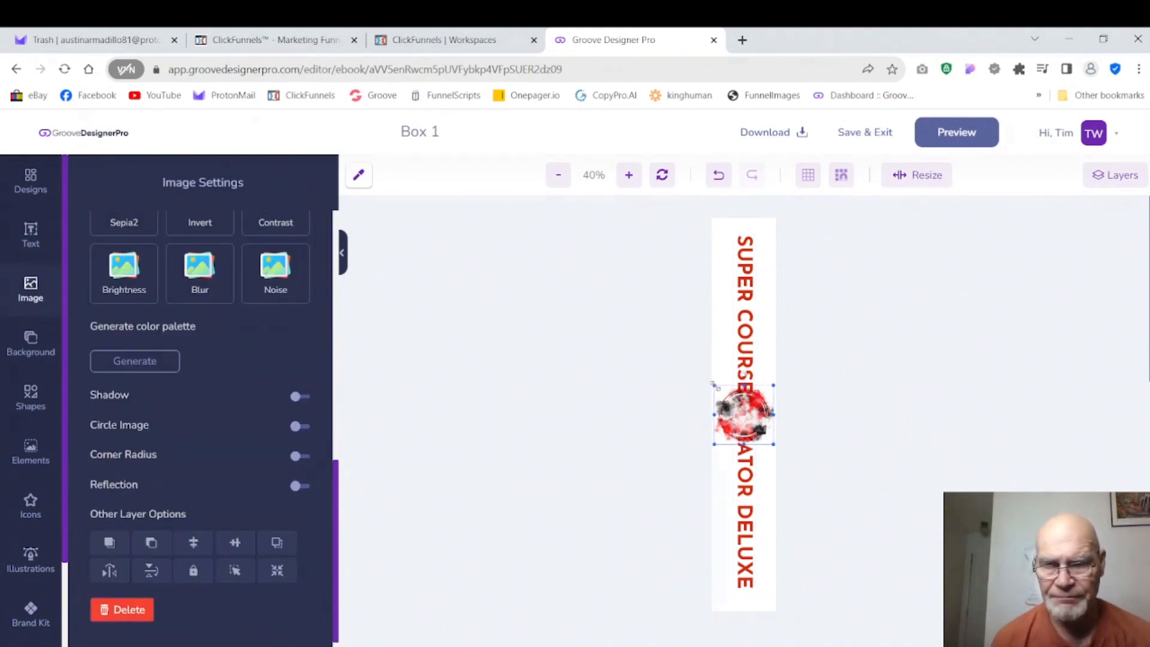
drag(713, 384, 720, 229)
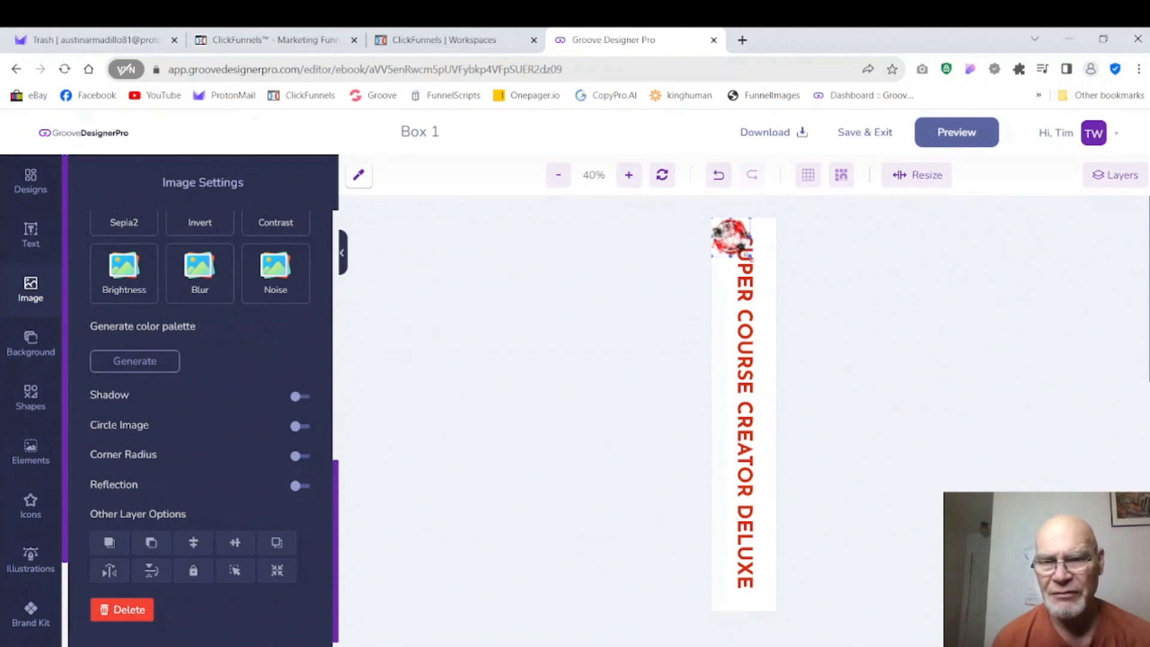
drag(751, 255, 767, 292)
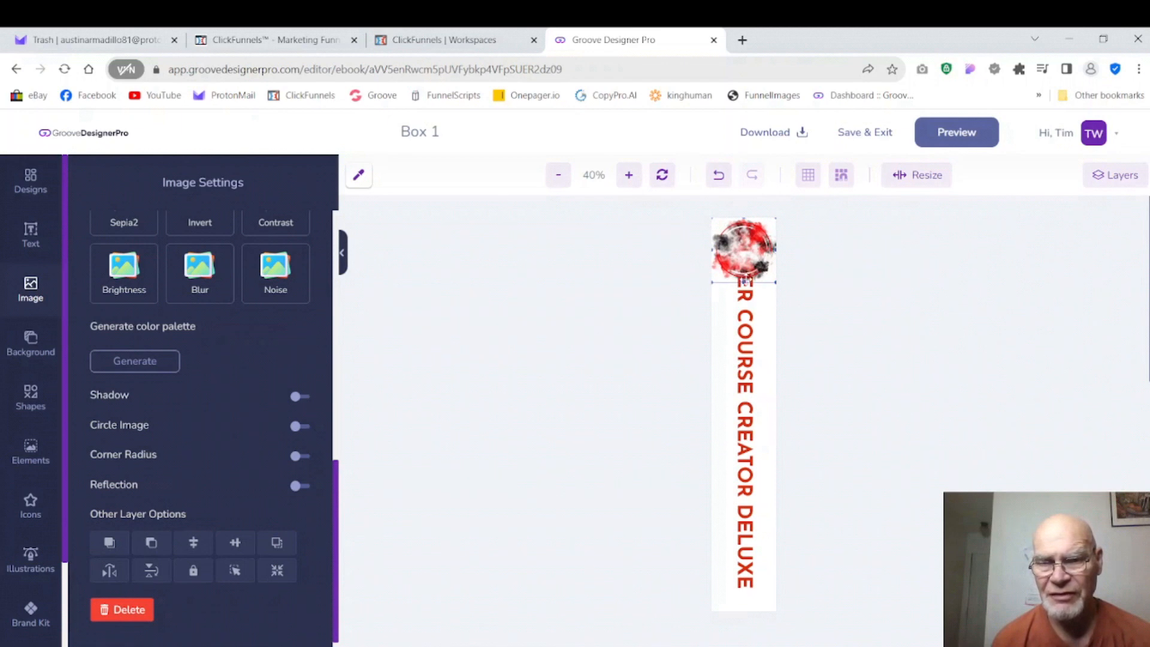
drag(745, 281, 725, 602)
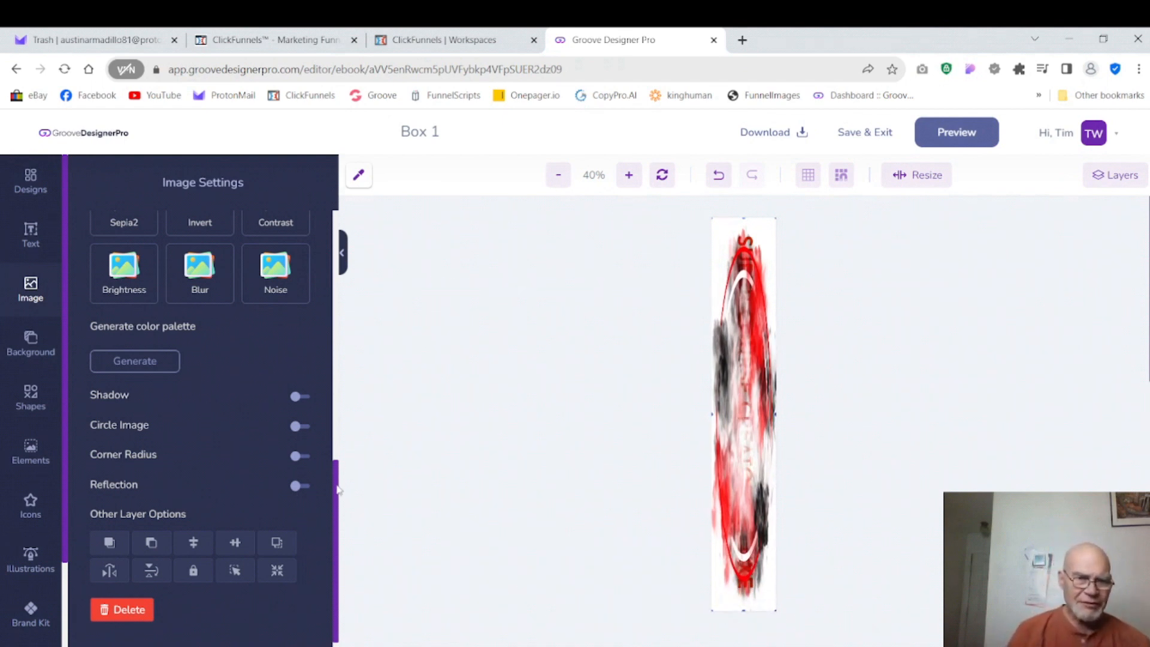
scroll(273, 359, up, 4)
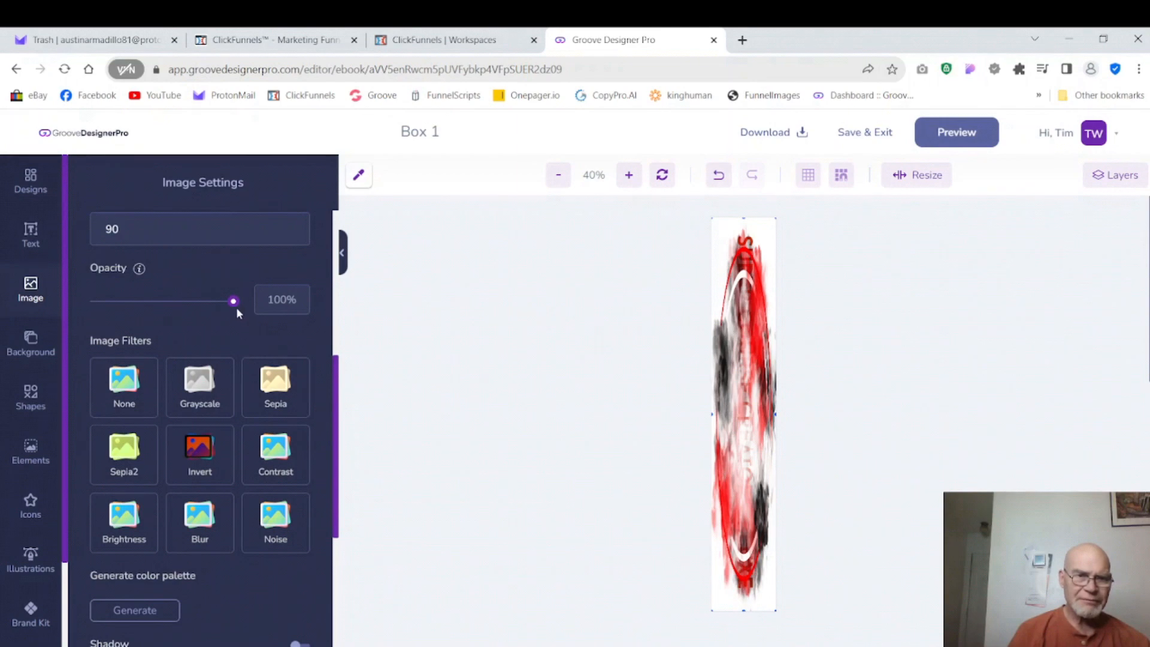
Fade the spine's round paint-splatter image to 22% opacity, and delete it from the spine.
drag(233, 304, 129, 288)
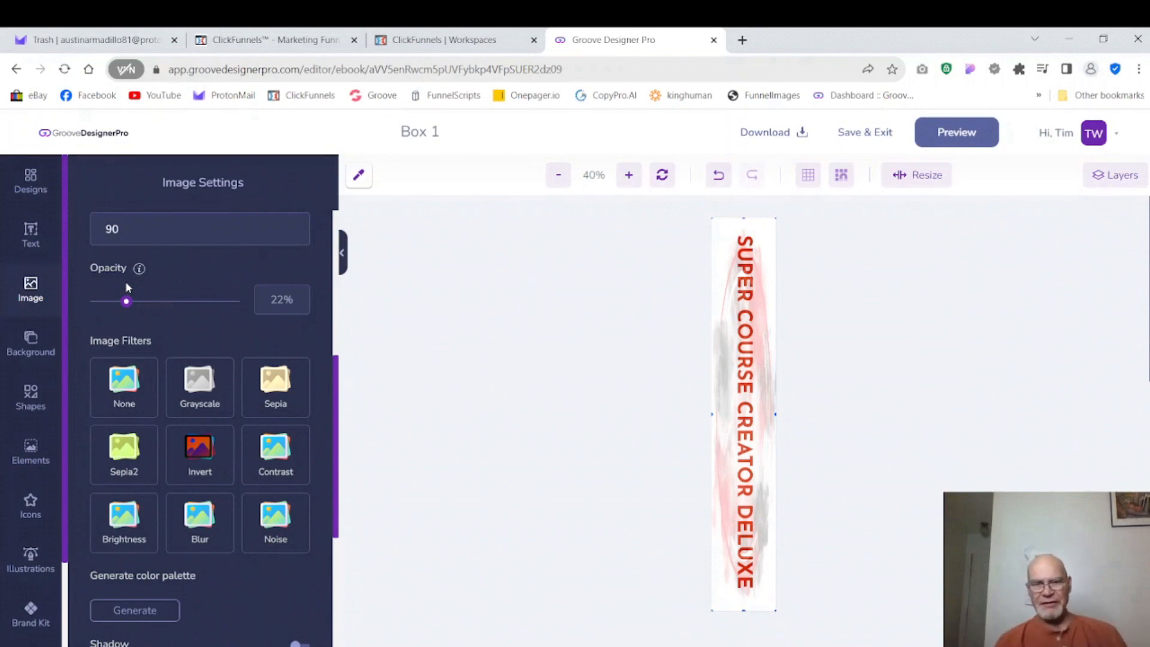
right_click(722, 382)
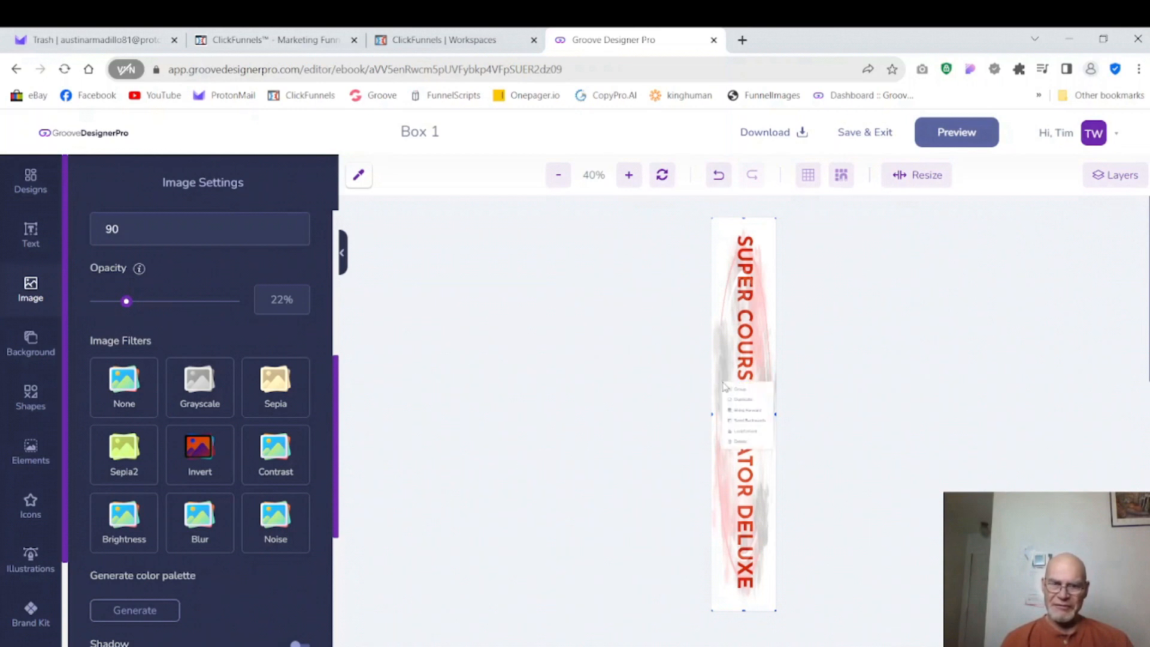
click(743, 442)
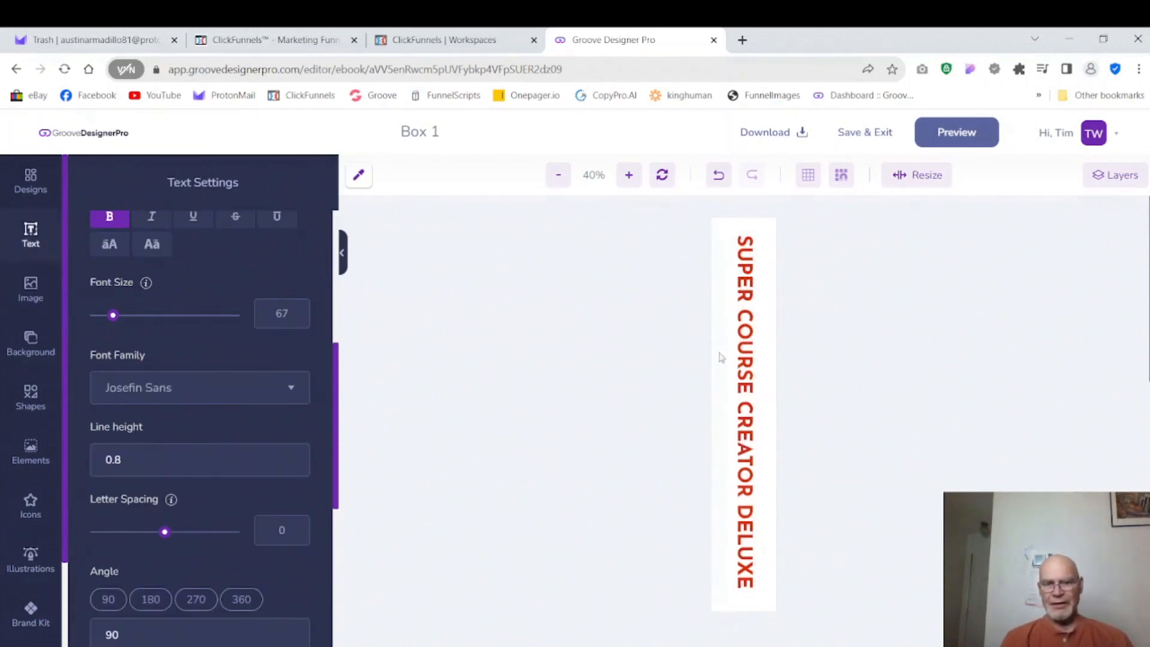
click(763, 337)
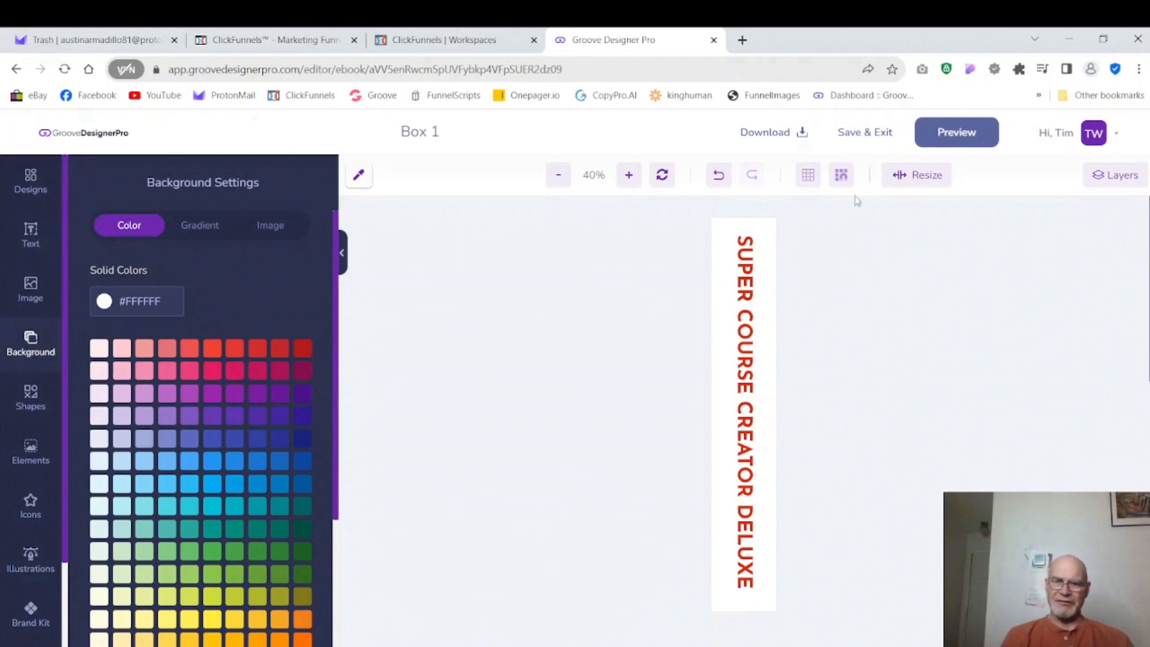
Save and exit the spine design, and examine the assembled box from top to bottom.
click(864, 135)
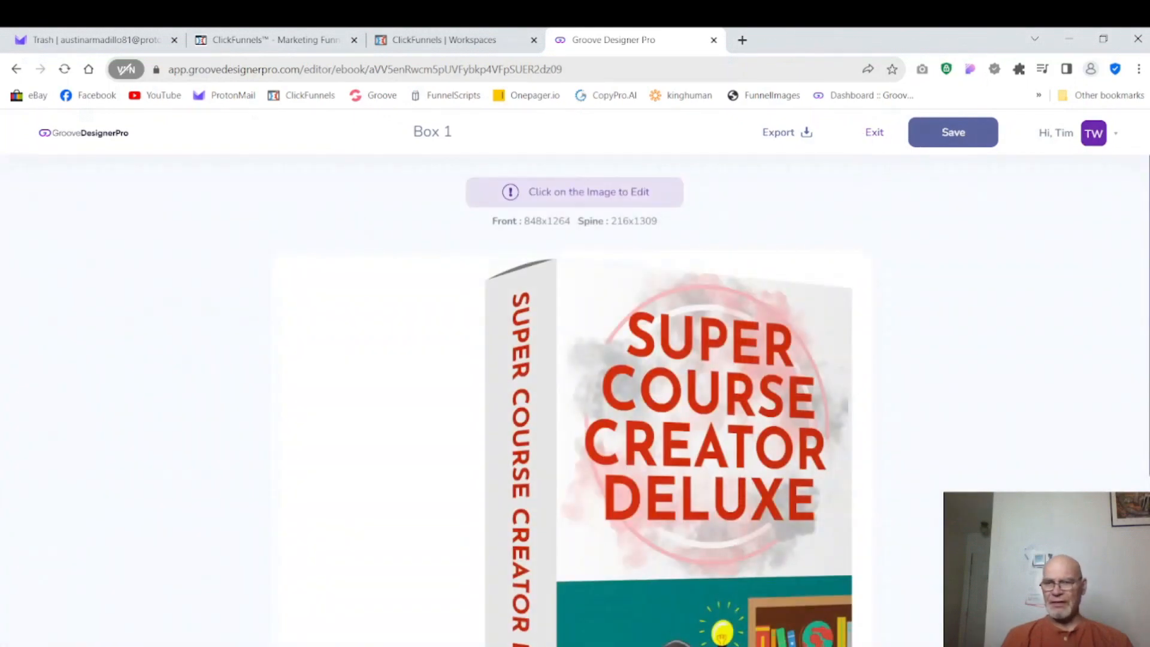
scroll(575, 395, down, 4)
scroll(575, 396, up, 3)
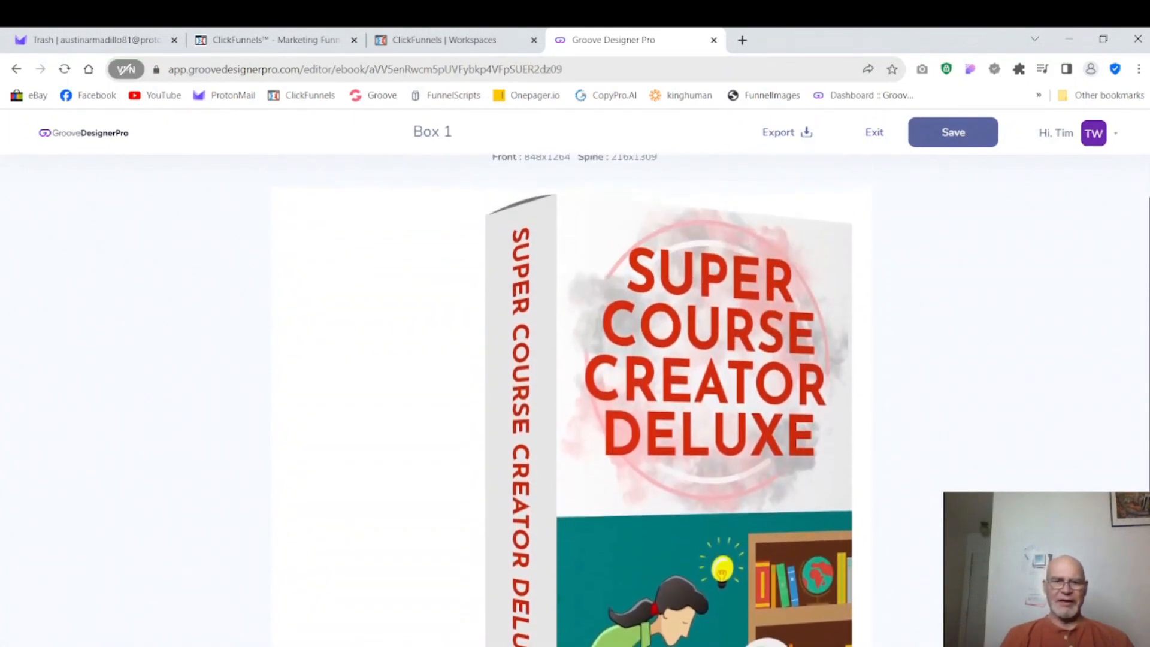
scroll(576, 396, up, 2)
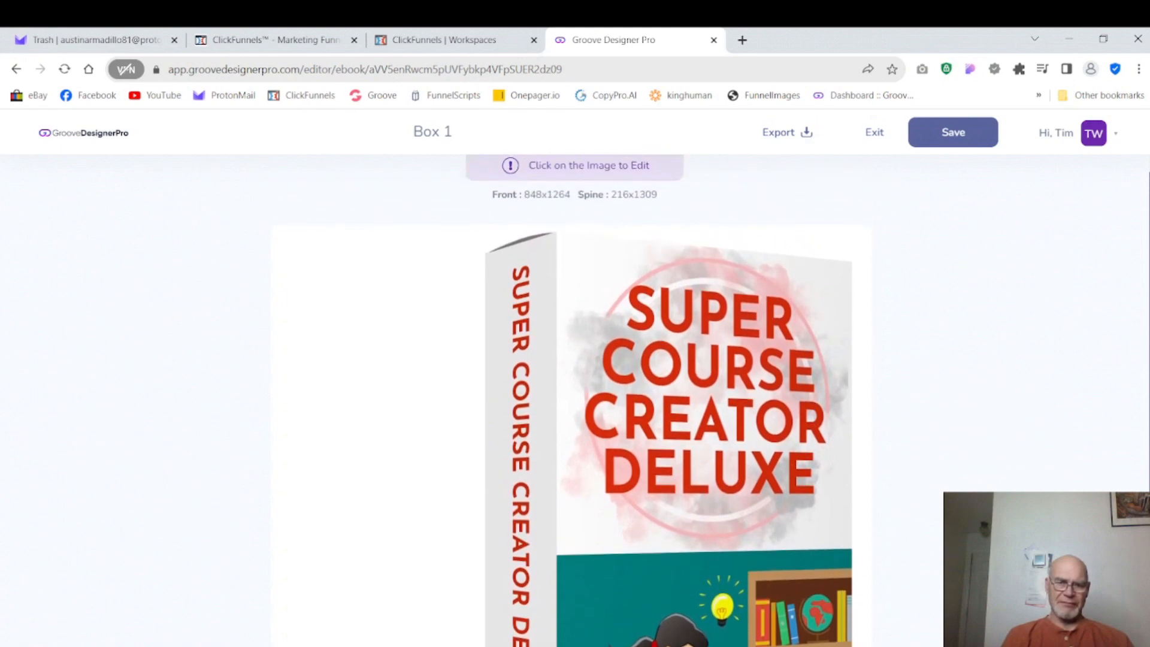
scroll(1138, 290, down, 3)
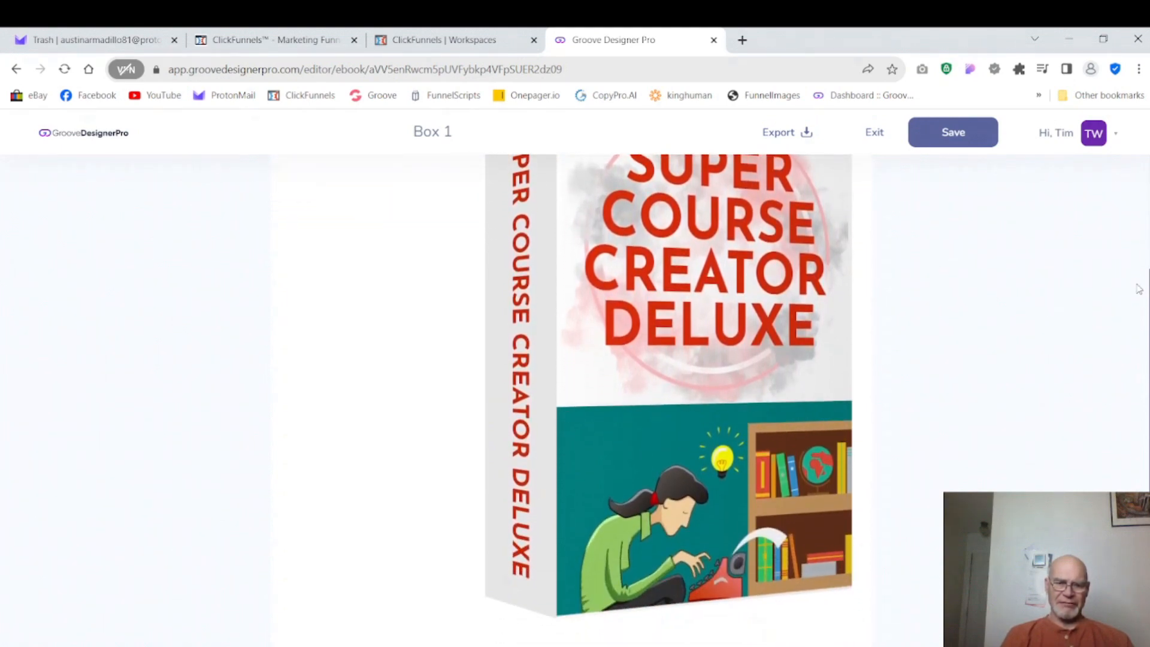
scroll(1138, 289, up, 3)
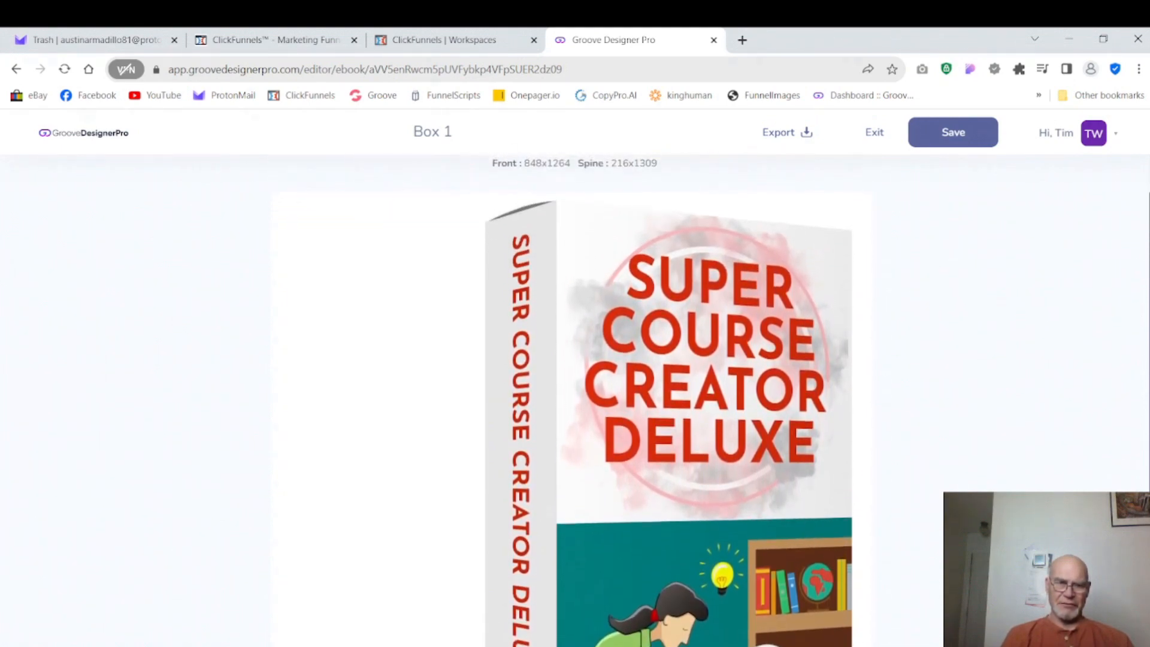
scroll(1139, 290, up, 2)
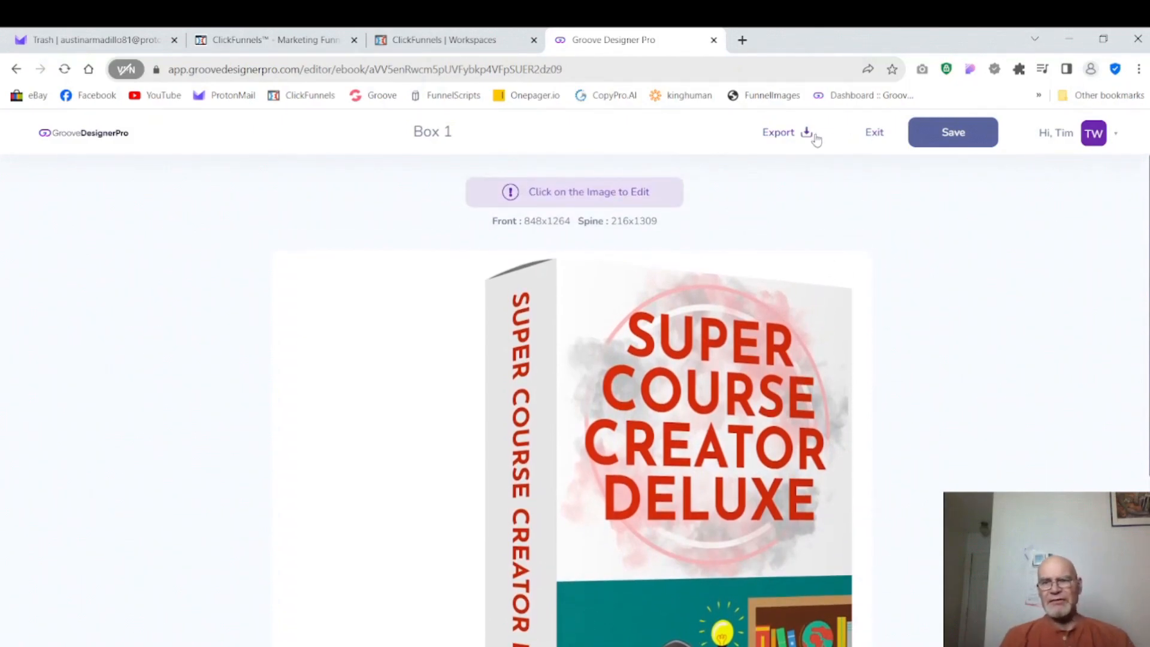
Save the finished Box 1 boxshot and exit its editor.
click(957, 131)
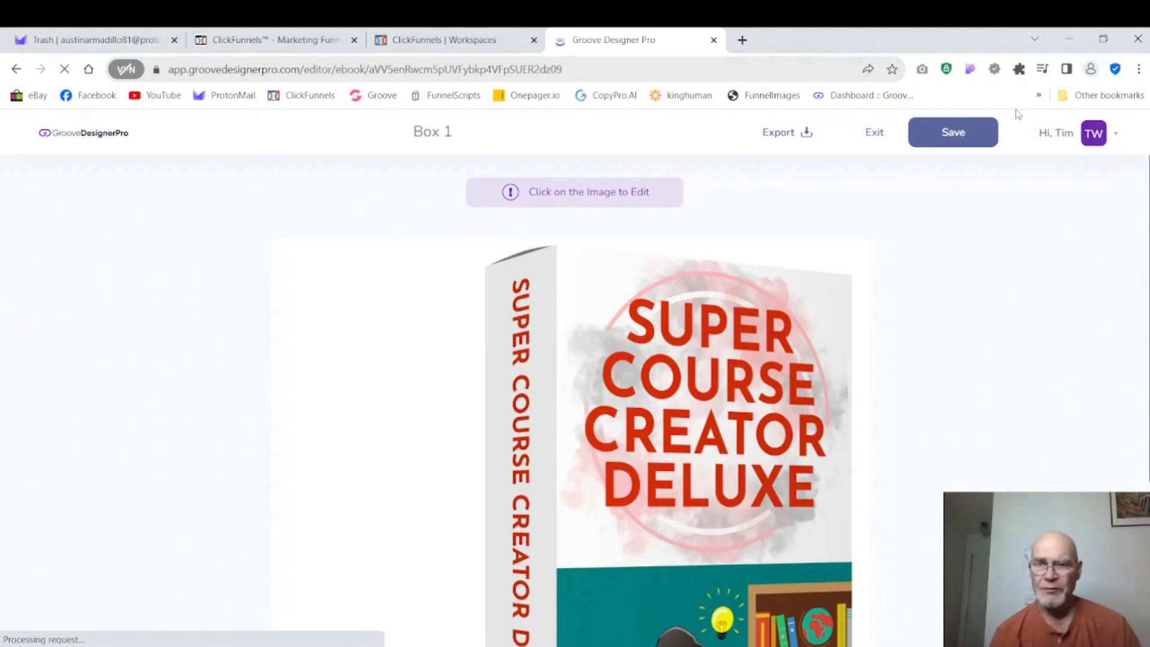
scroll(571, 399, down, 3)
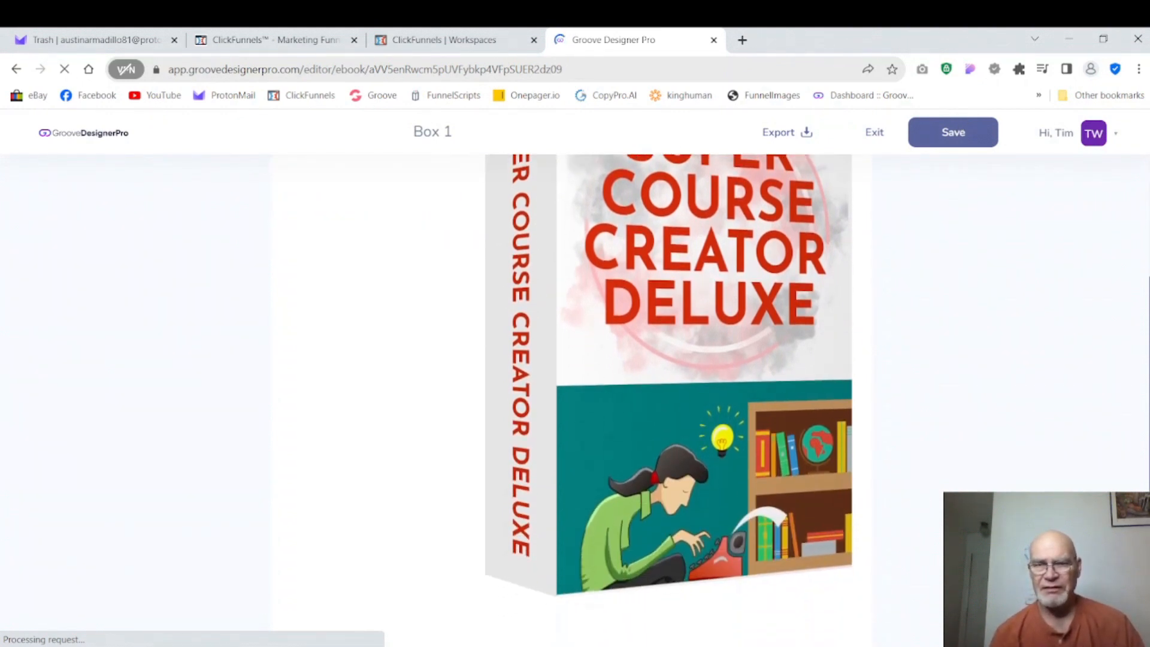
scroll(571, 400, up, 1)
scroll(570, 399, up, 3)
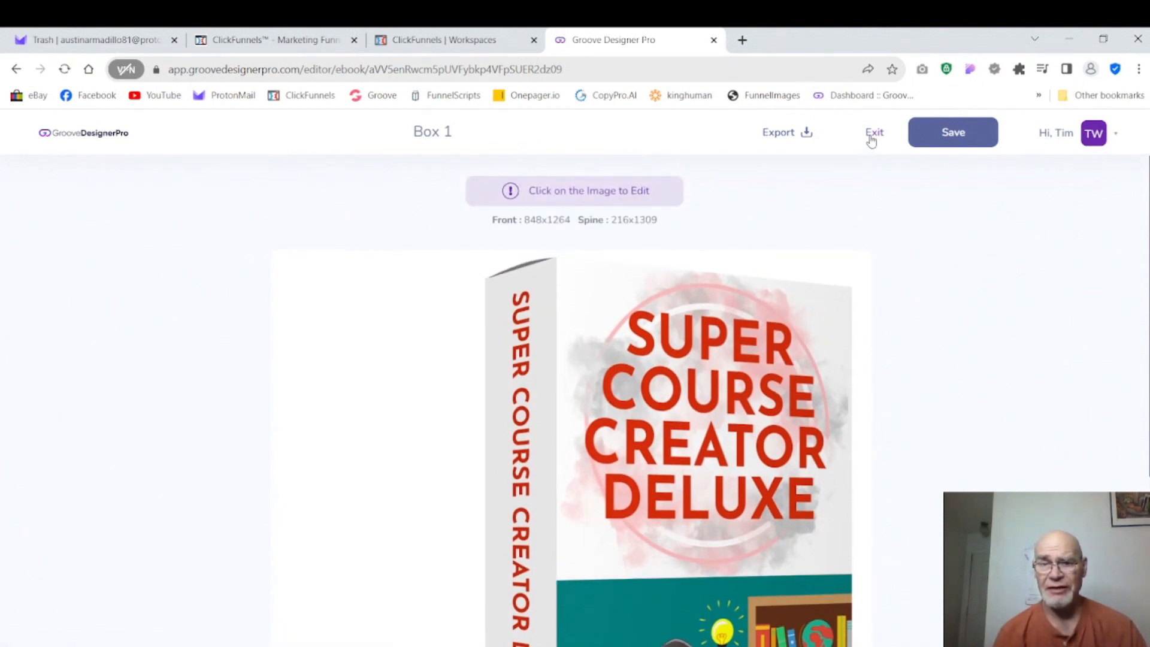
click(873, 138)
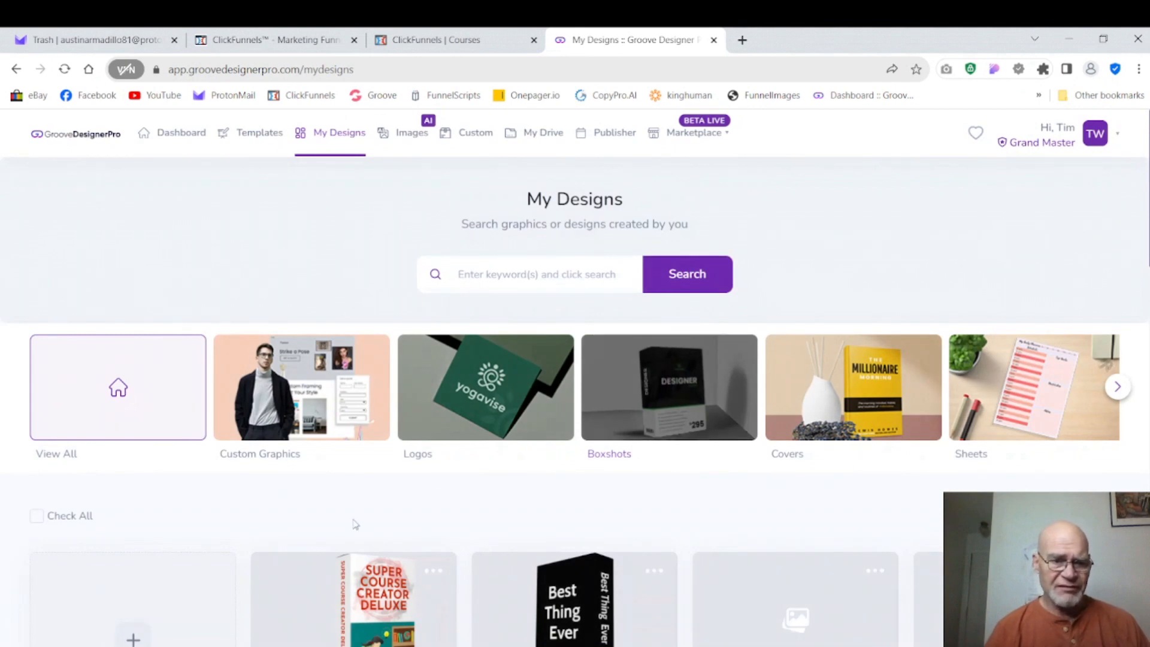
Create a new design named Box 2 with Boxshots as the design type.
click(133, 618)
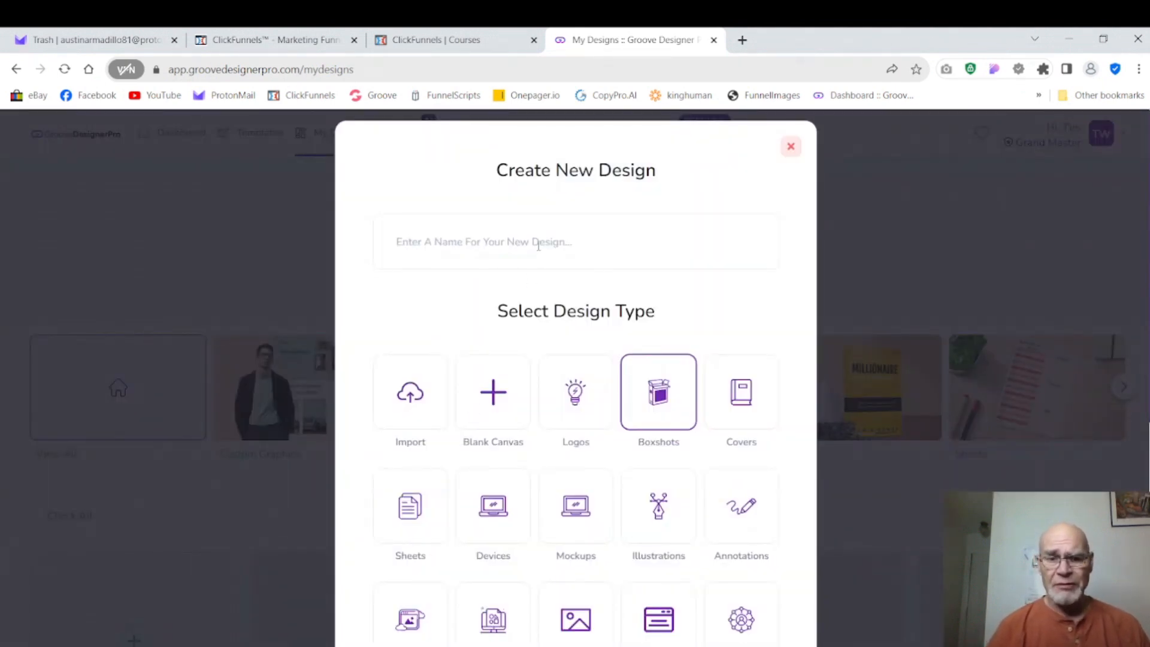
text(Box 2)
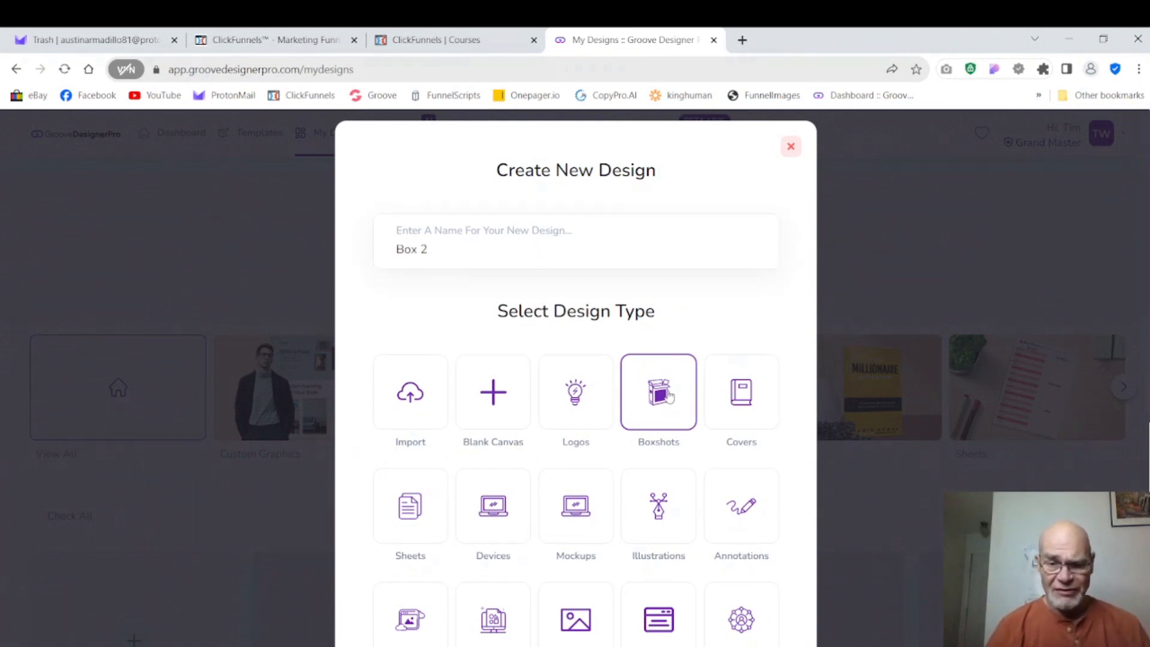
scroll(694, 406, down, 5)
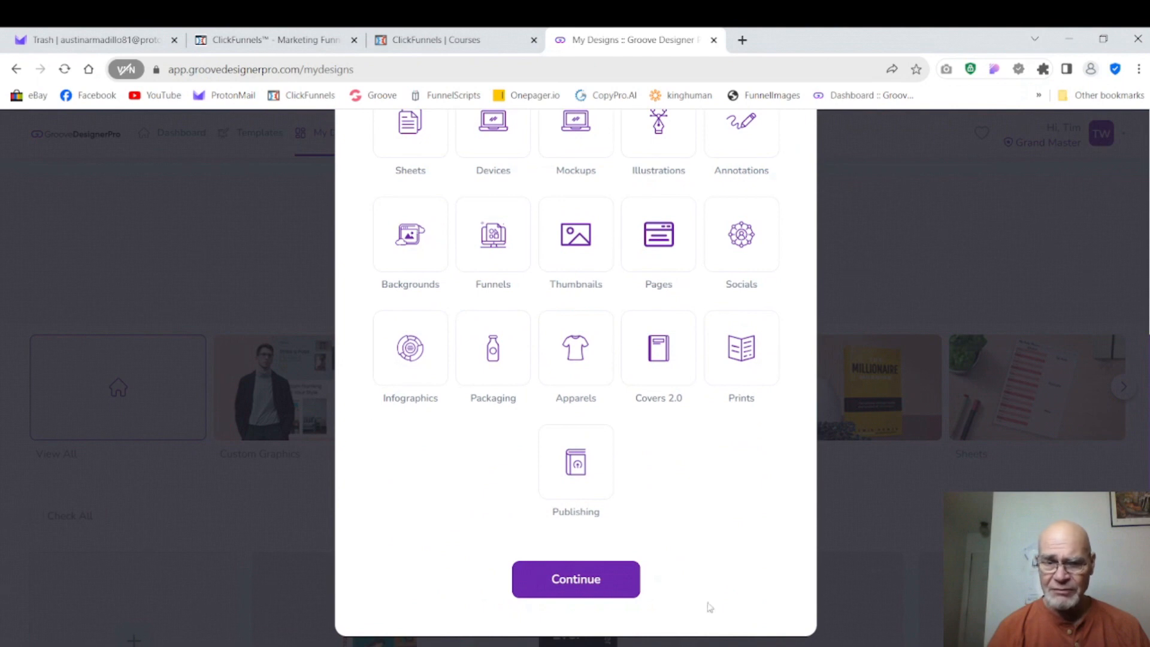
click(623, 592)
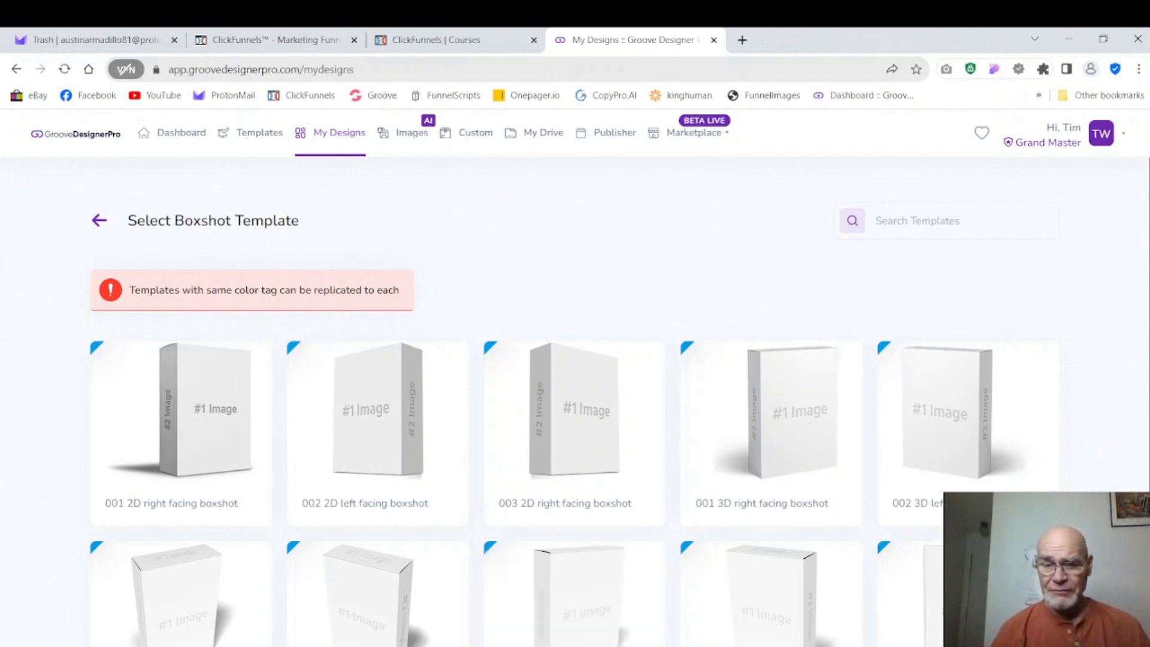
Compare the boxshot templates and use the 004 3D left facing boxshot for Box 2.
scroll(576, 395, down, 1)
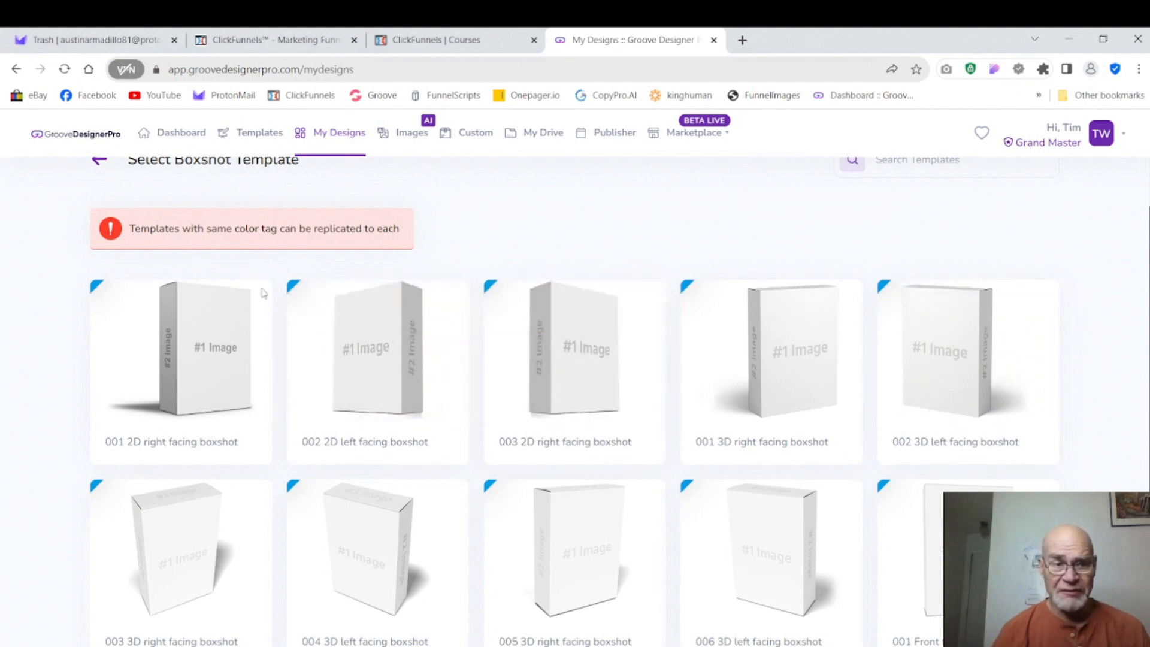
mouse_move(215, 341)
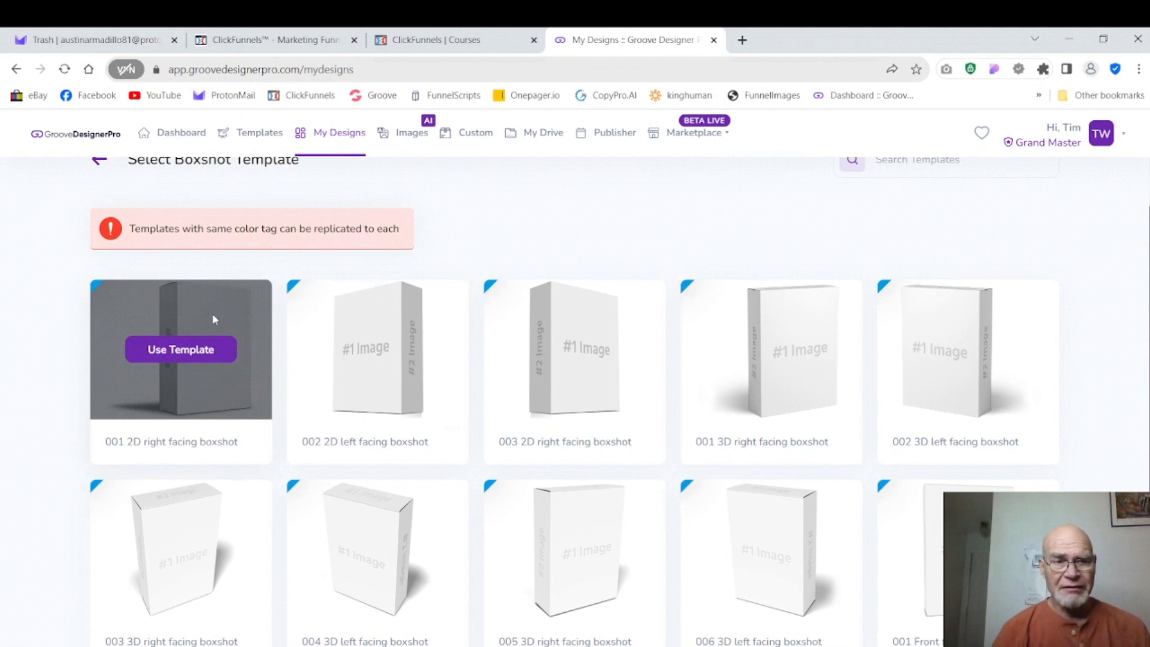
mouse_move(349, 331)
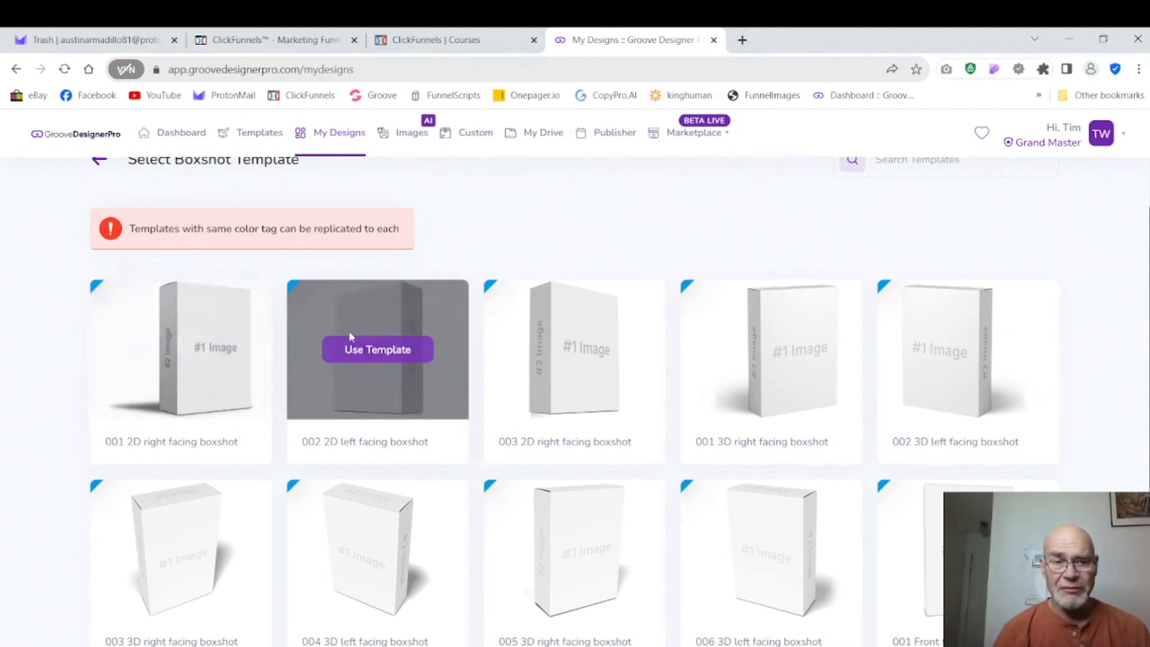
mouse_move(564, 330)
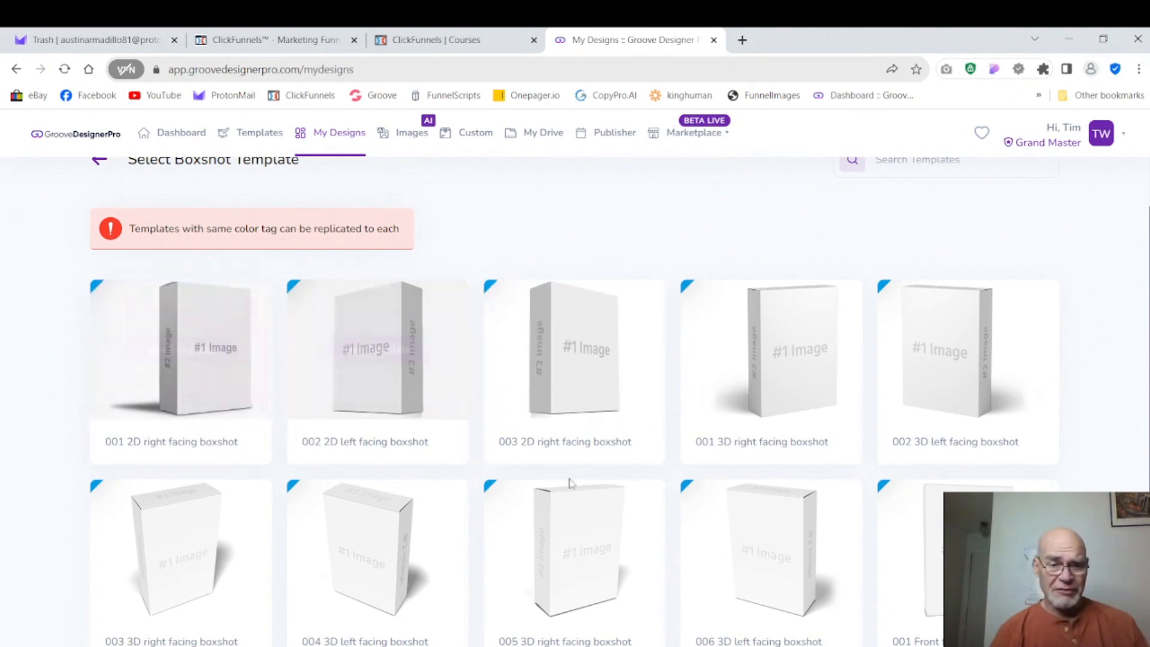
scroll(575, 402, down, 1)
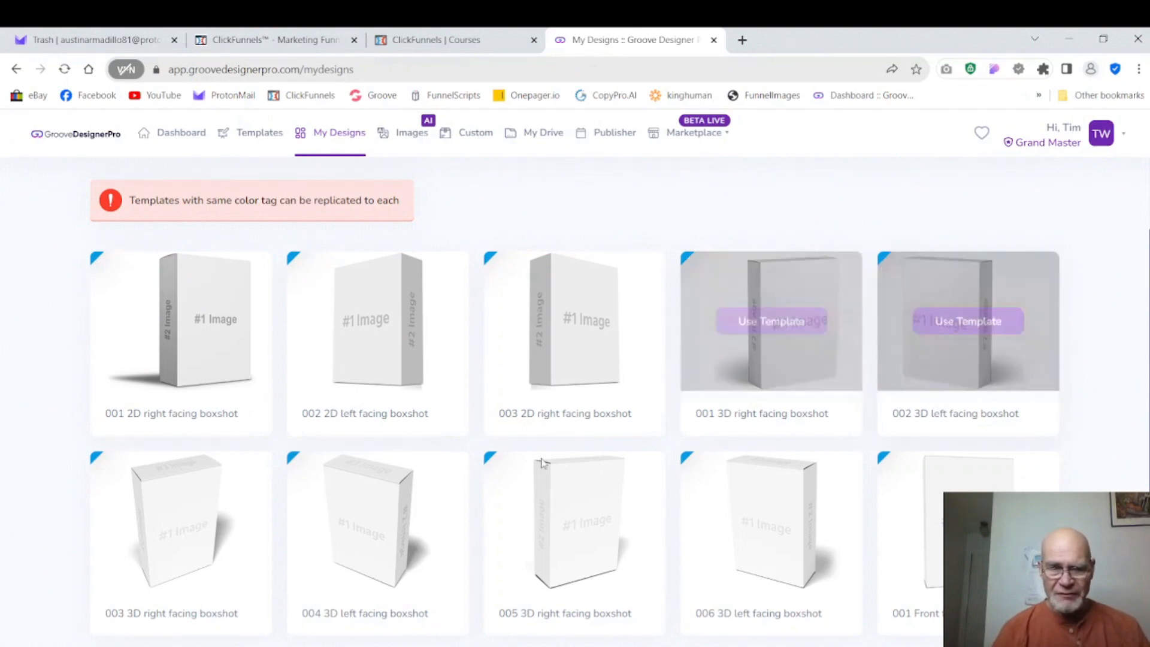
mouse_move(351, 502)
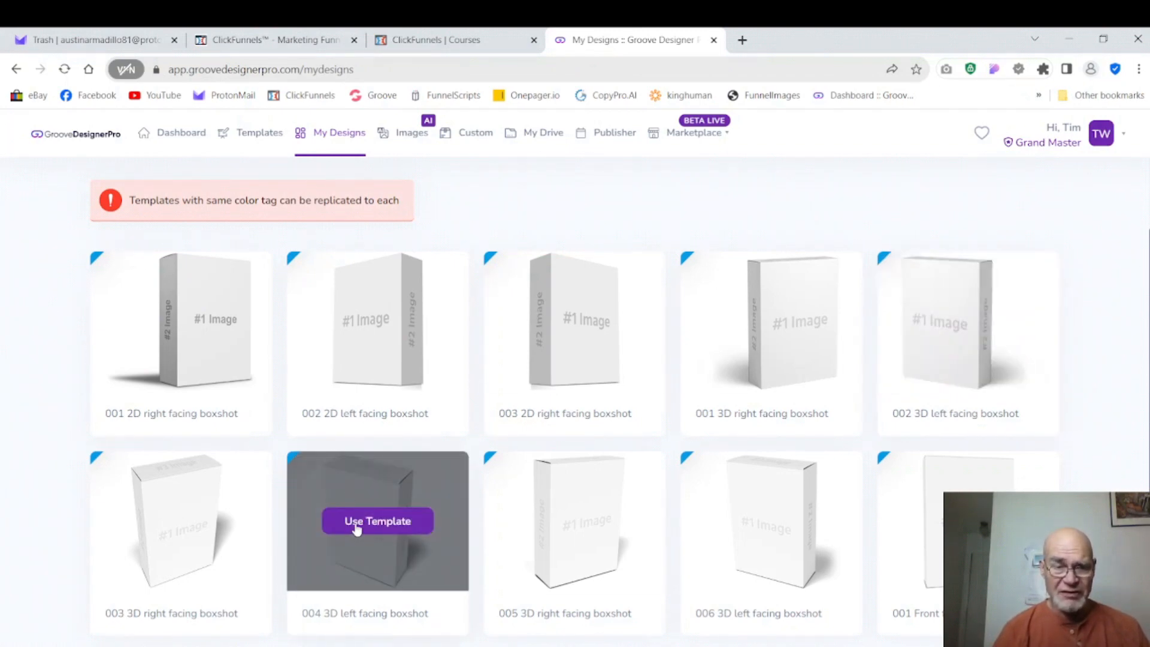
click(356, 526)
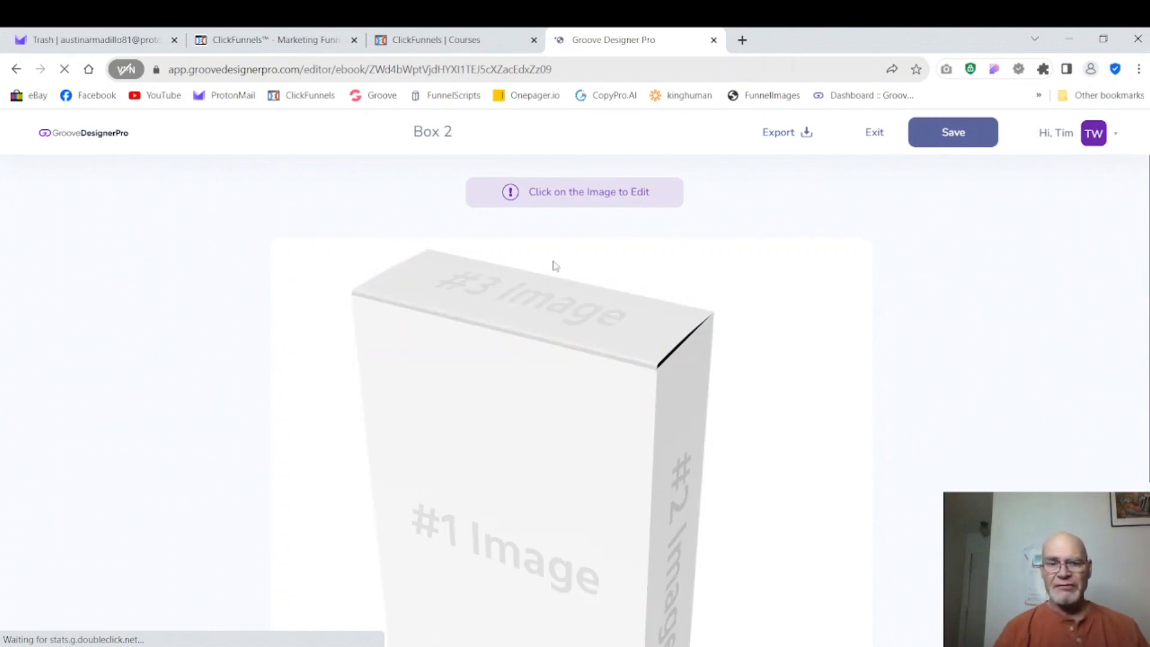
Start creating a design for the box's #1 Image front face and set its background to solid color #181818.
click(506, 378)
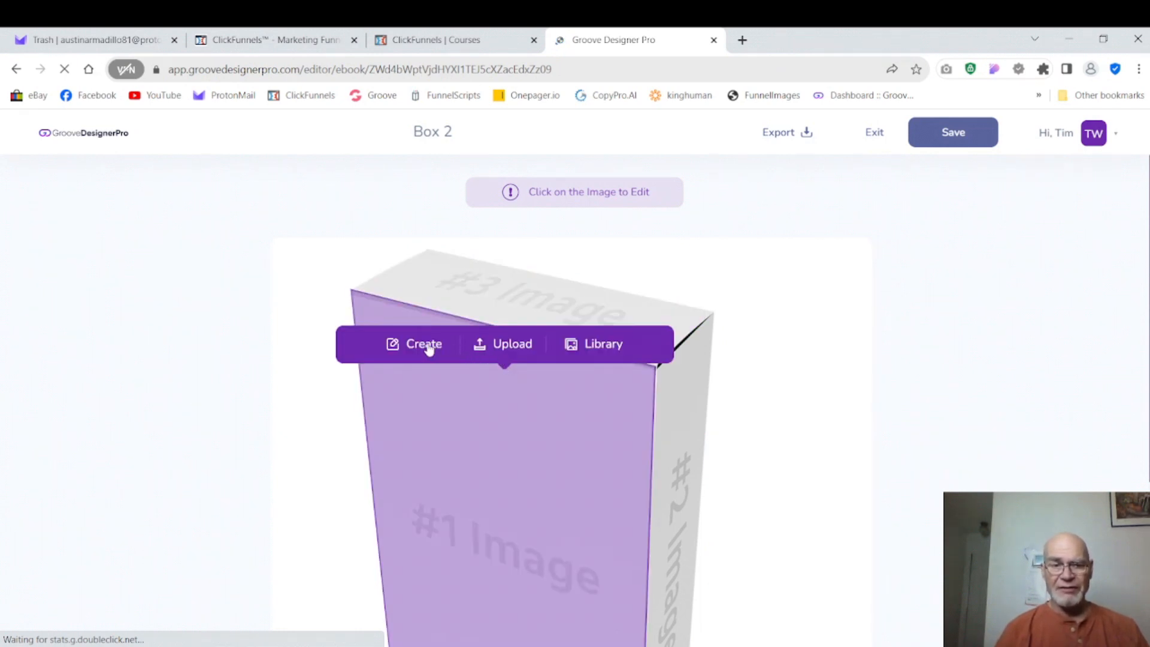
click(429, 350)
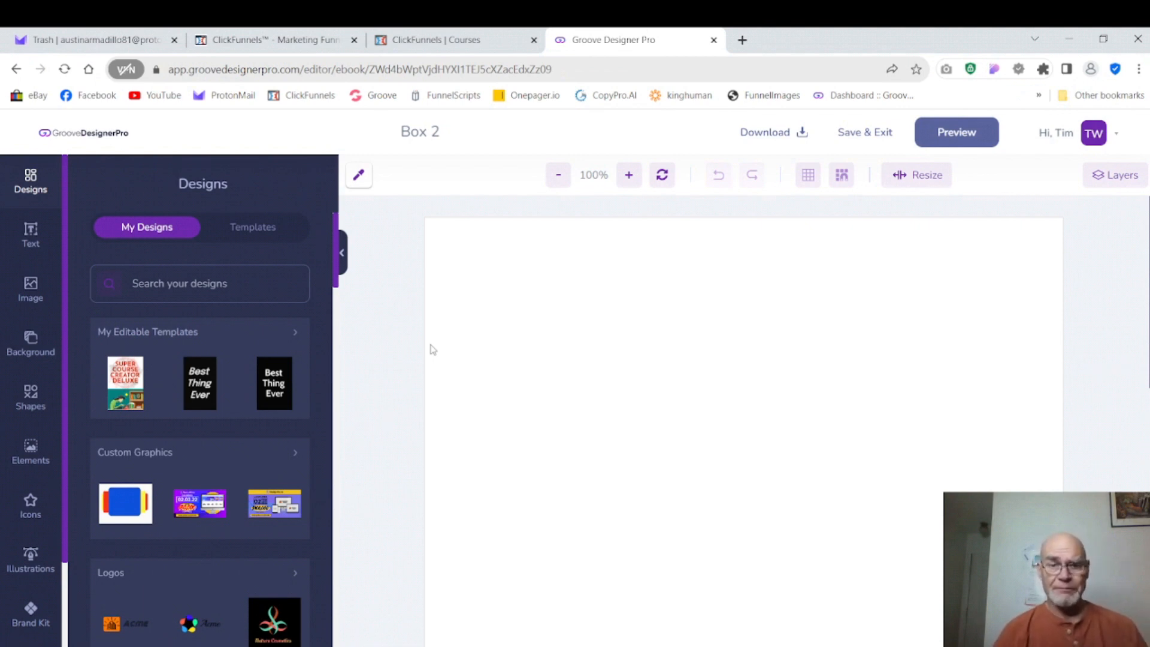
click(560, 177)
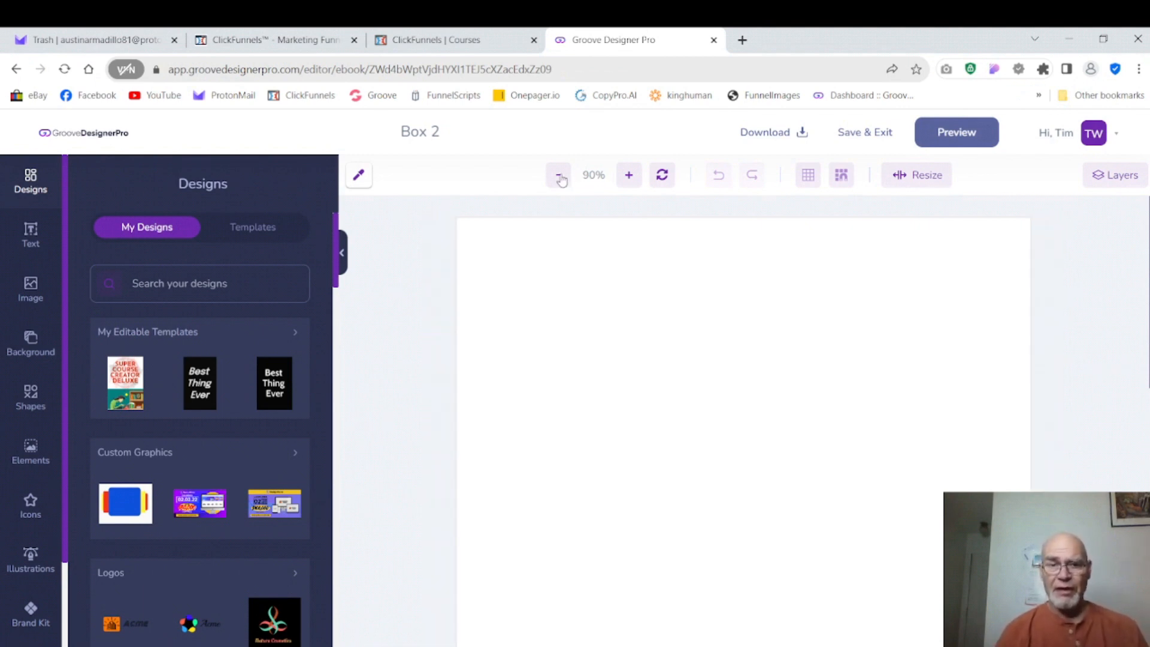
click(559, 178)
click(560, 177)
click(560, 178)
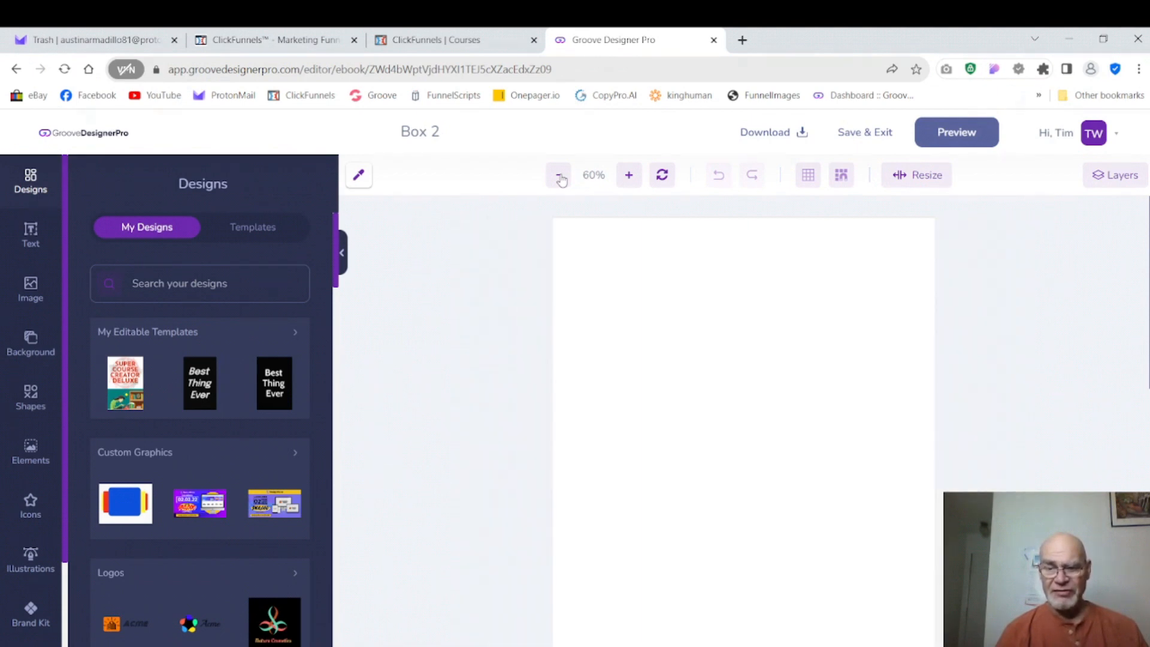
click(560, 177)
click(559, 177)
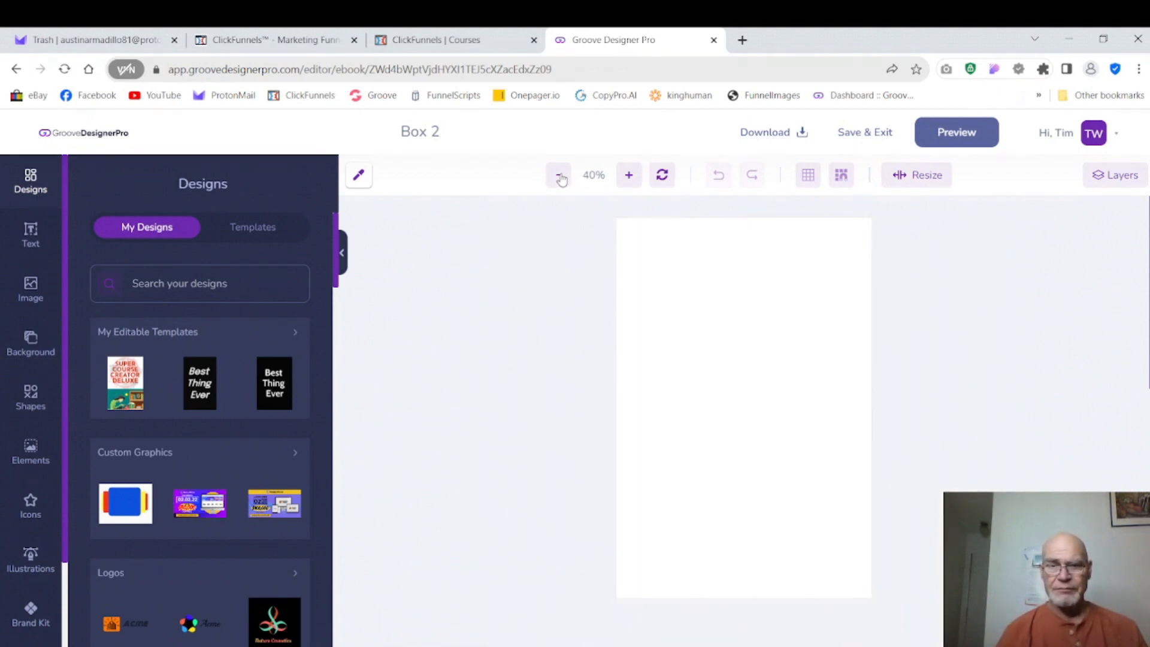
click(35, 339)
click(147, 304)
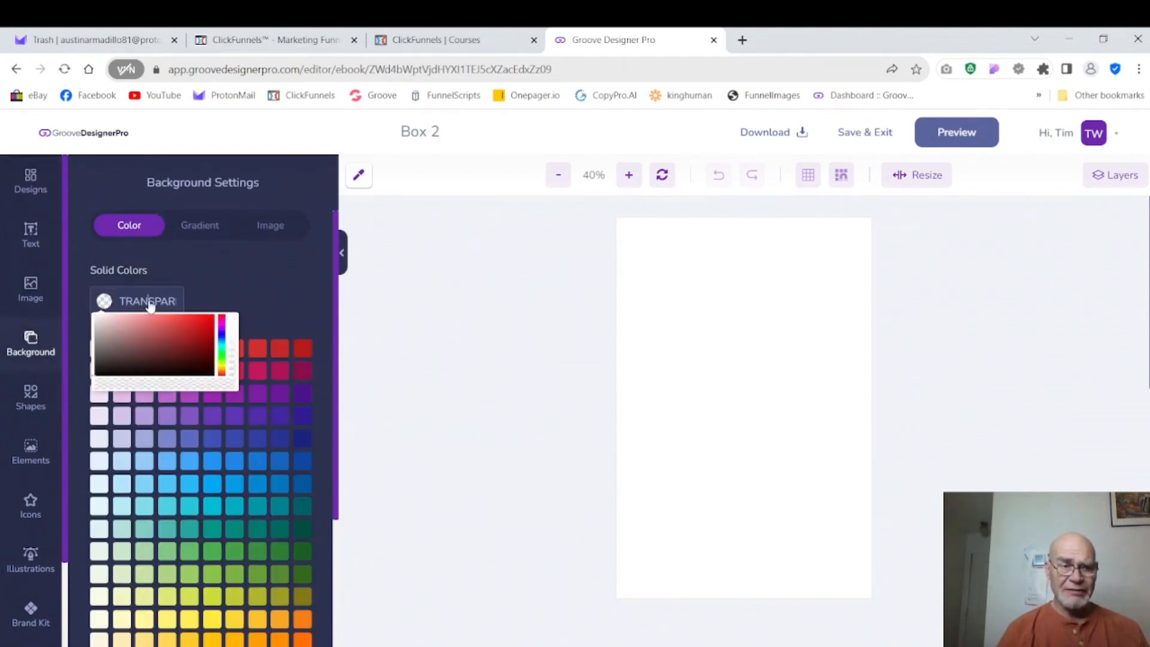
click(93, 435)
click(93, 435)
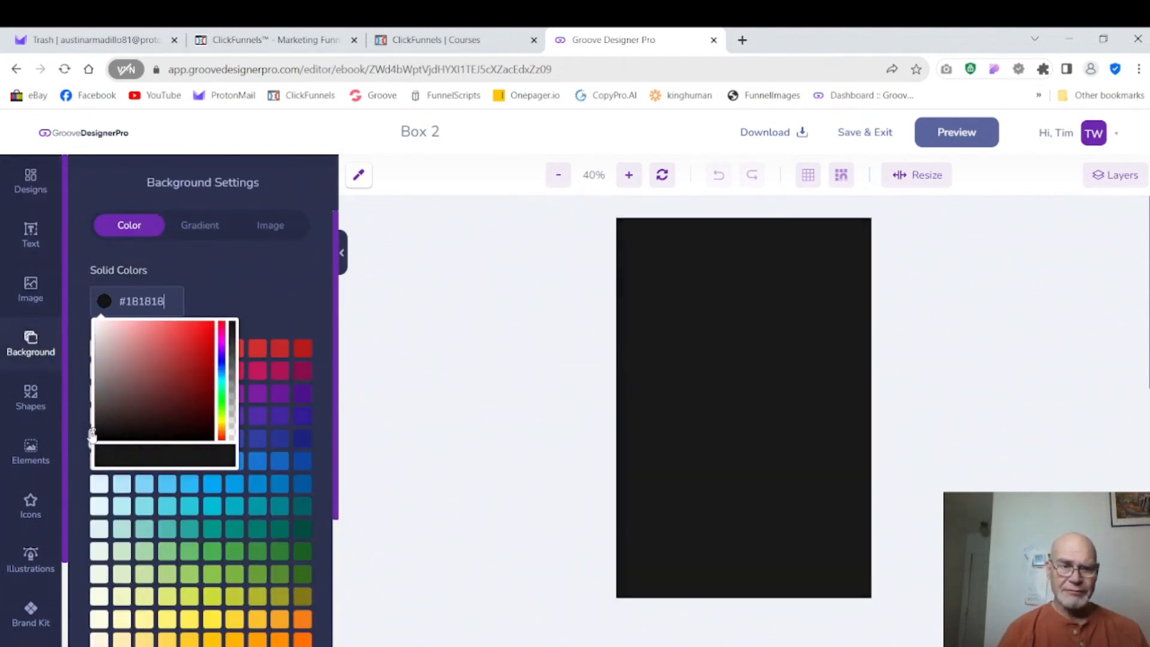
click(209, 267)
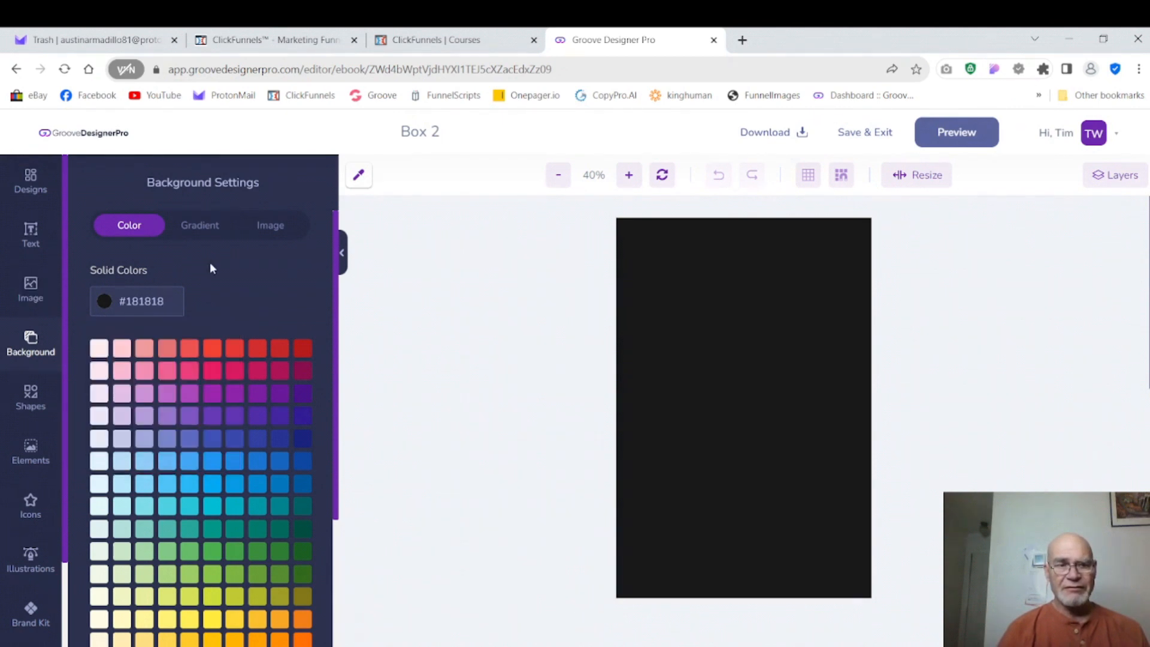
Add a new text layer, color it #FFFFFF and place it near the top of the front cover.
click(30, 232)
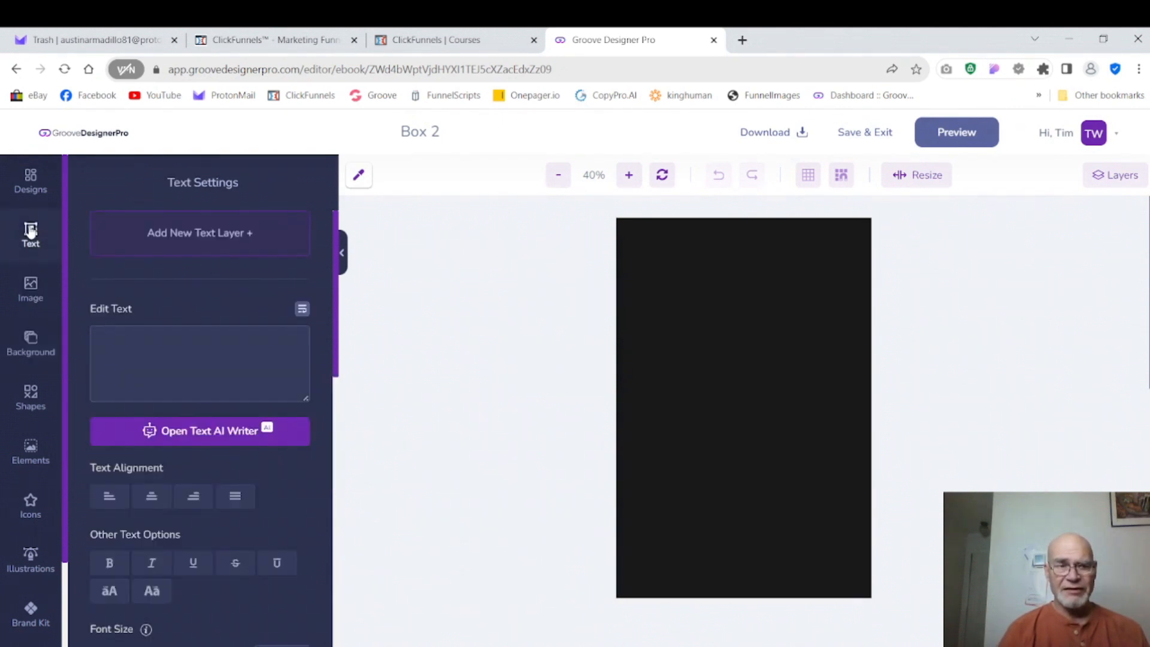
click(173, 238)
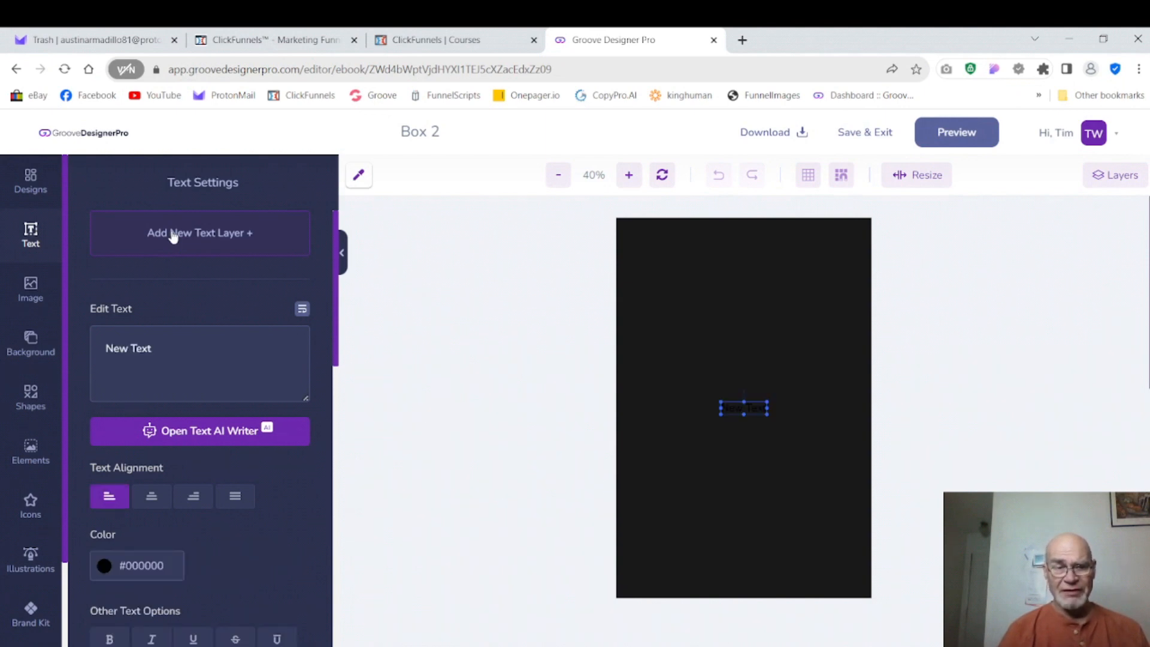
click(167, 575)
drag(102, 594, 81, 571)
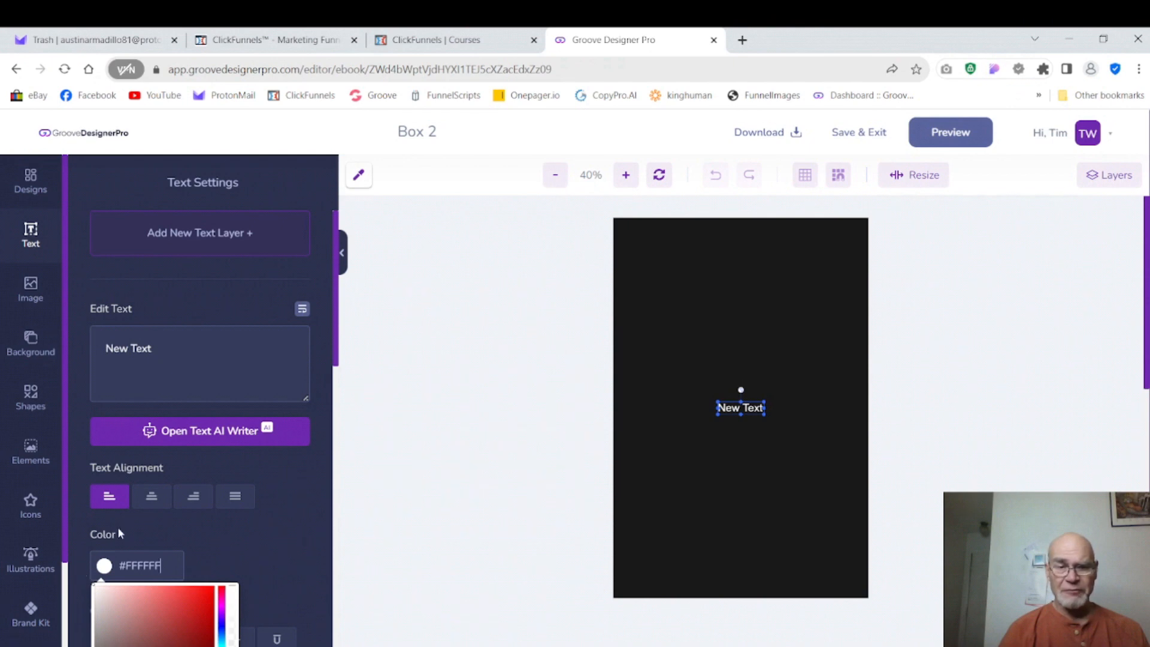
click(306, 507)
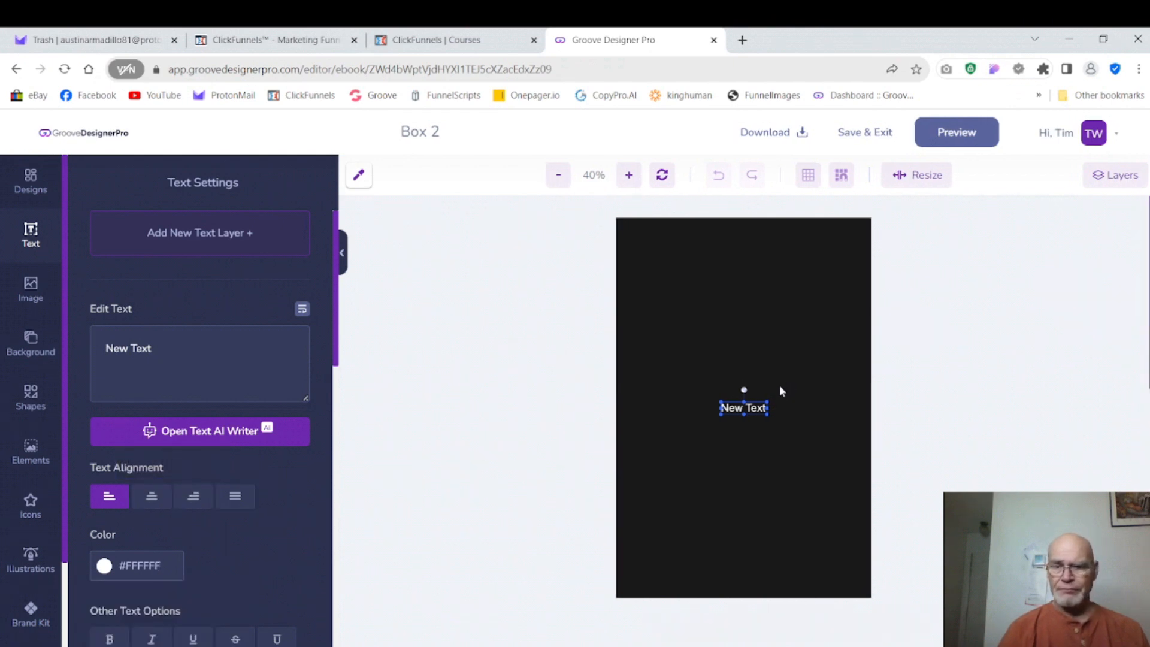
drag(746, 407, 742, 262)
Replace the placeholder text with "Ultimate Collection", "of" and "Classic Horror Movies" on three center-aligned lines.
click(198, 349)
key(BackSpace)
key(BackSpace)
key(BackSpace)
key(BackSpace)
key(BackSpace)
key(BackSpace)
key(BackSpace)
key(BackSpace)
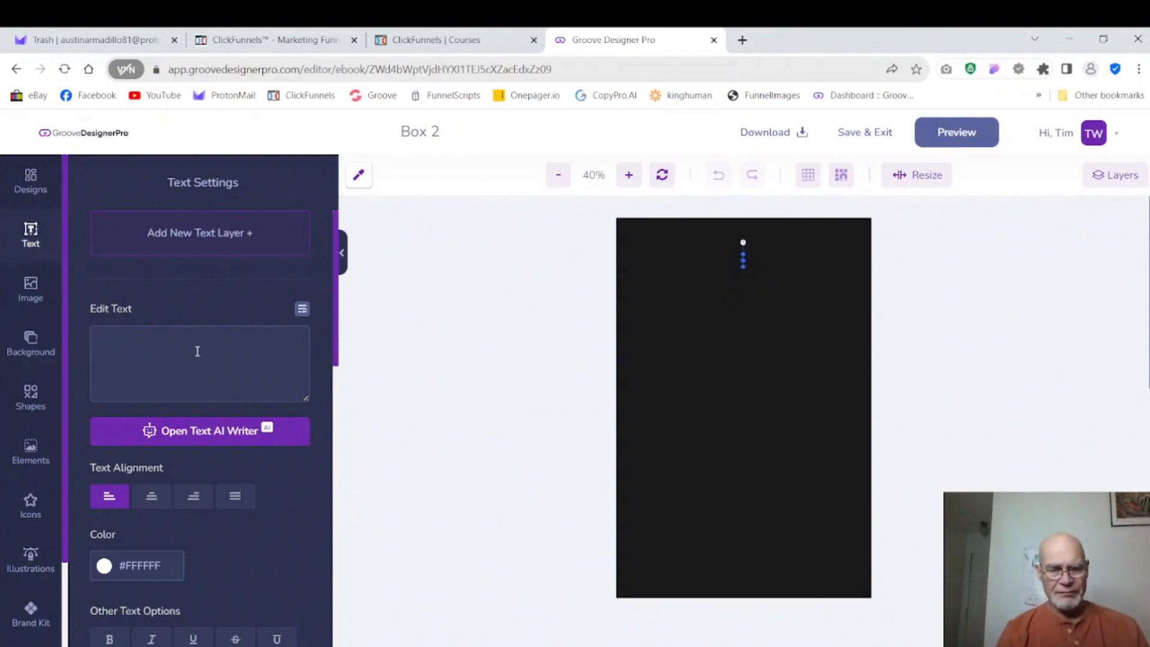
text(Ultim)
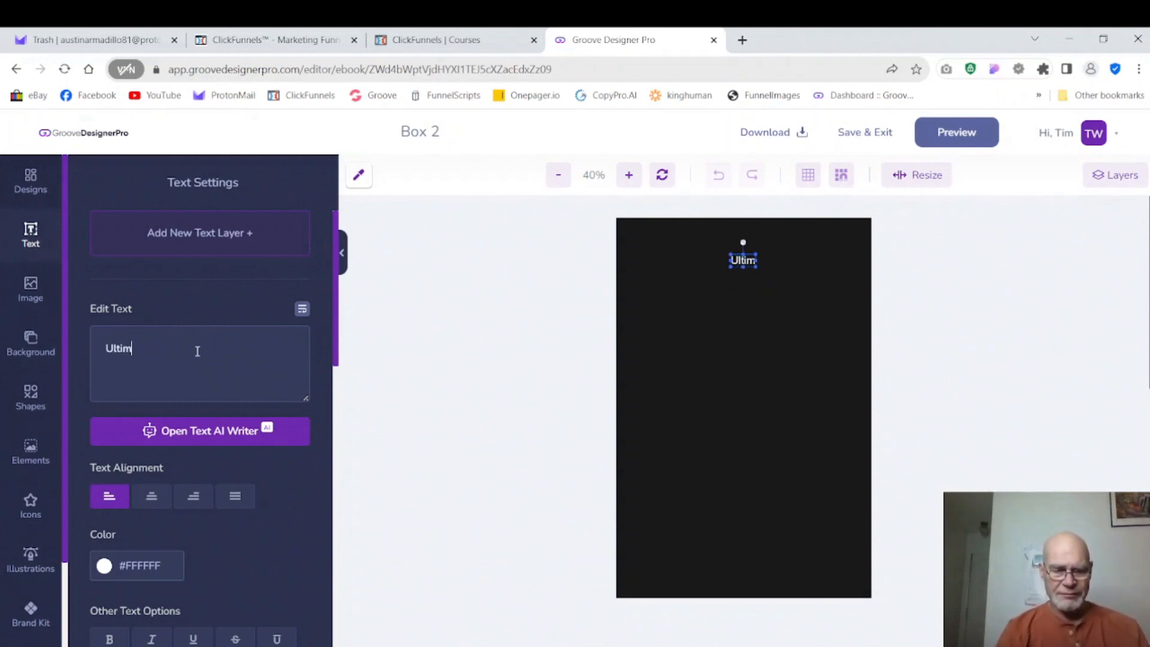
text(ate )
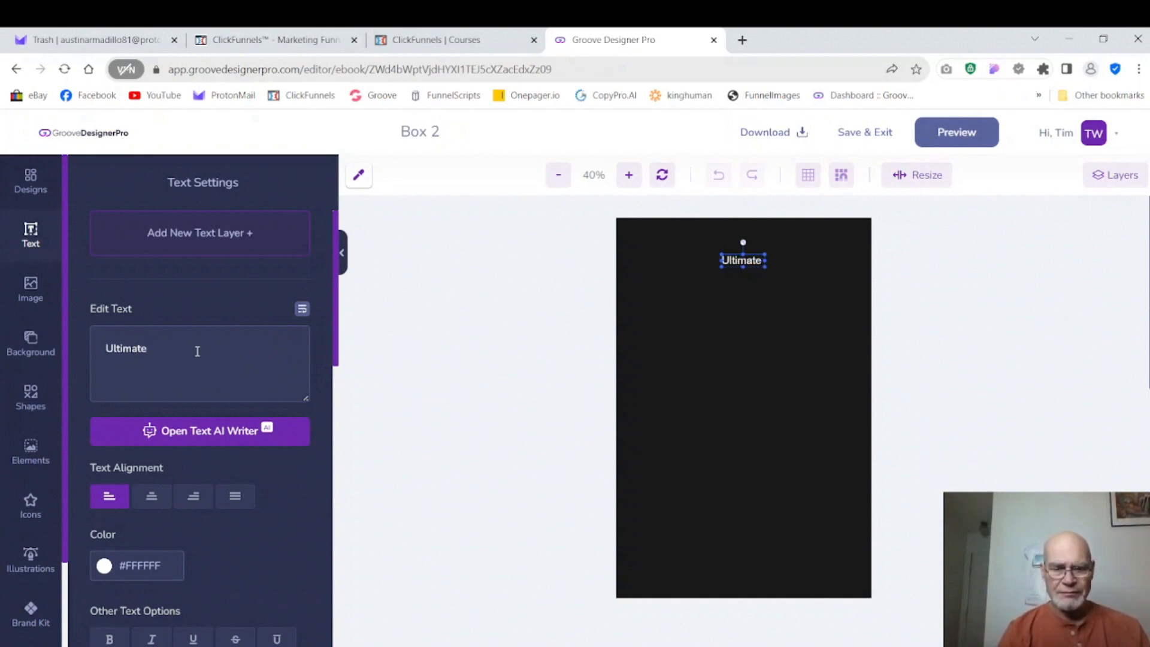
text(Colle)
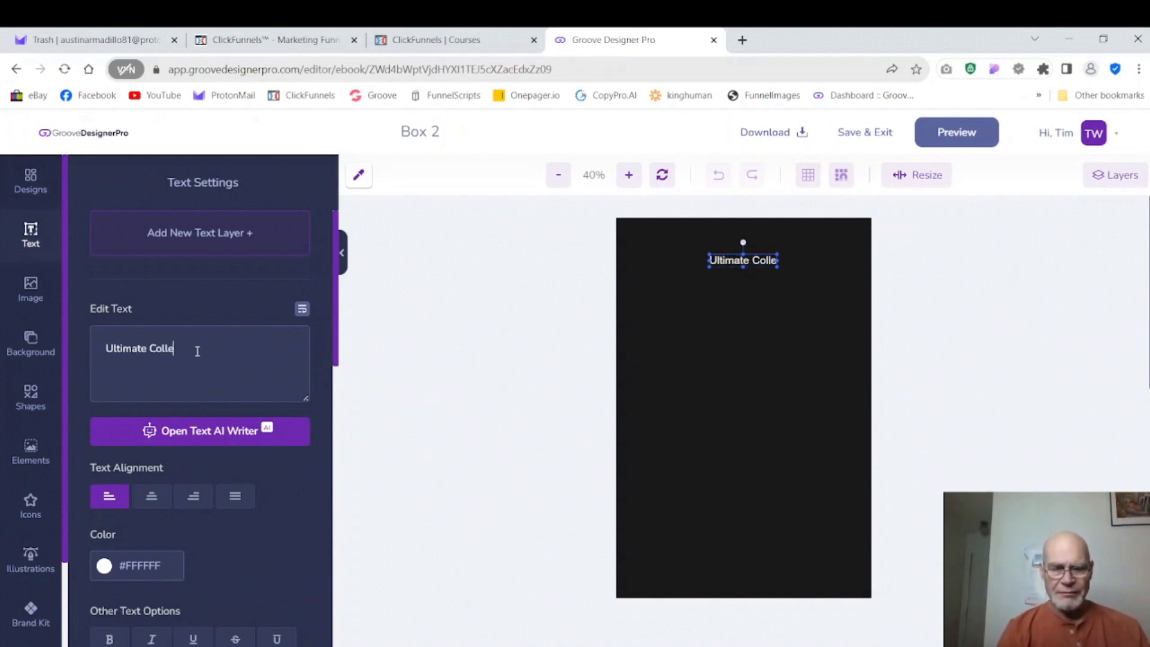
text(ction)
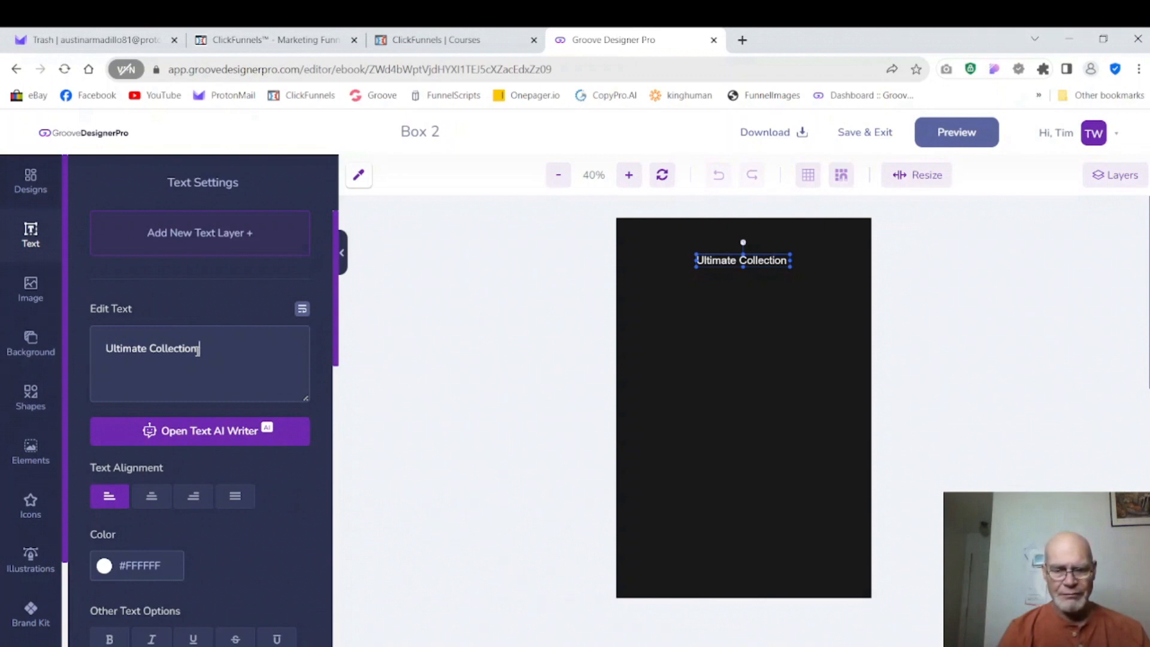
text(of)
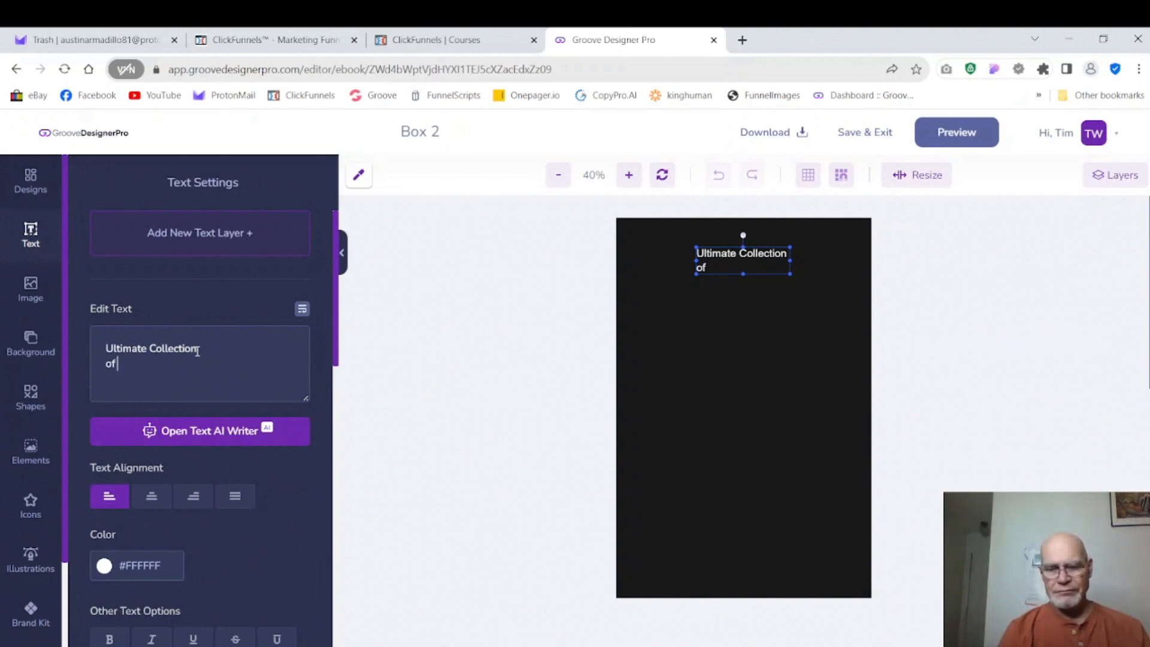
key(Return)
text(C)
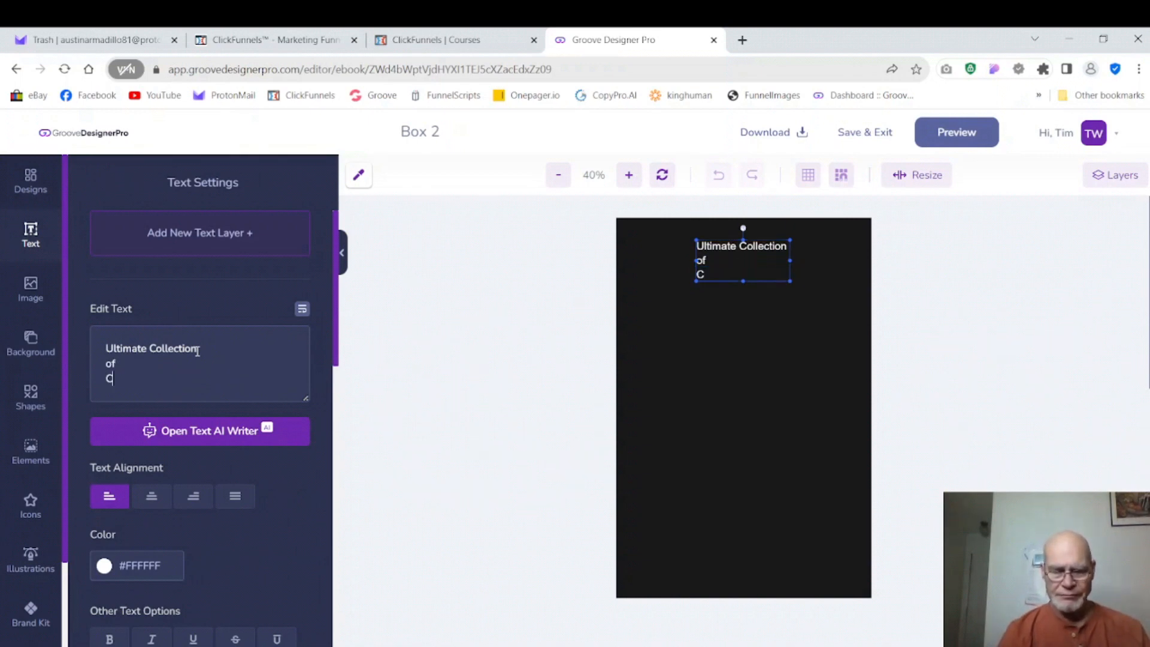
text(lassic H)
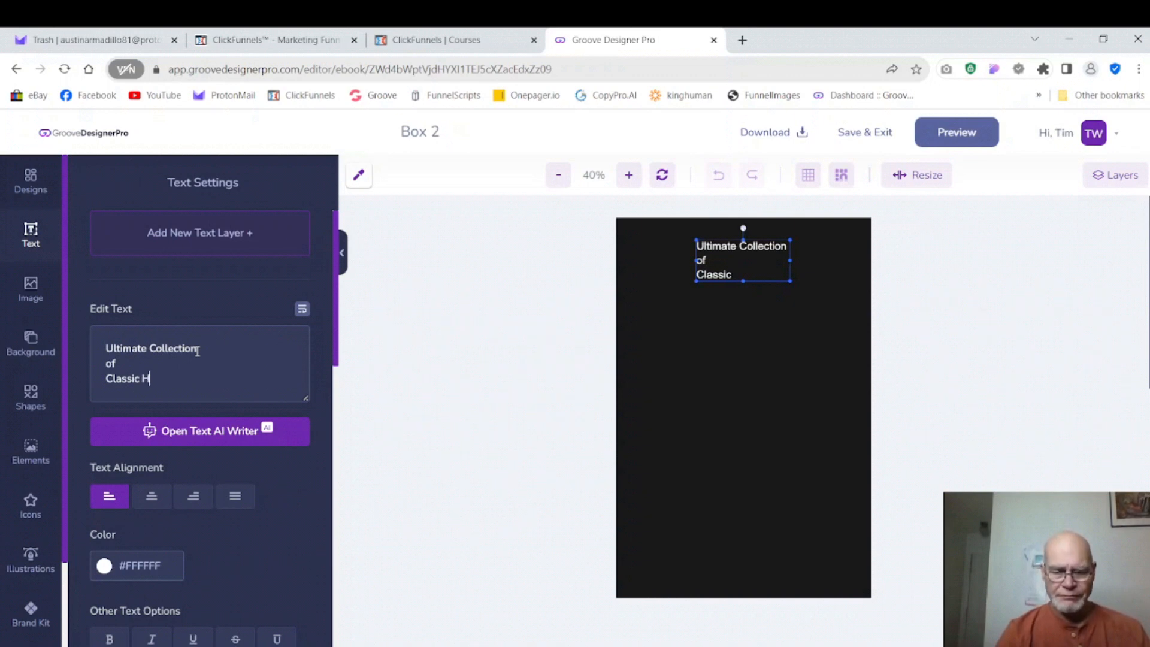
text(oro)
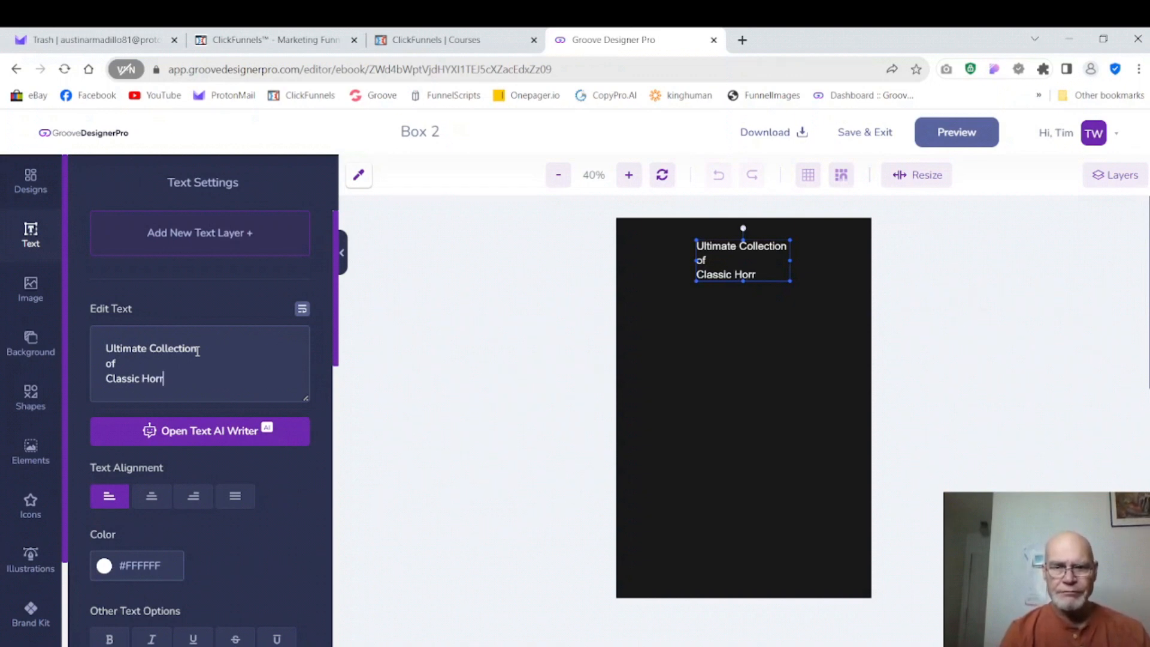
text(or)
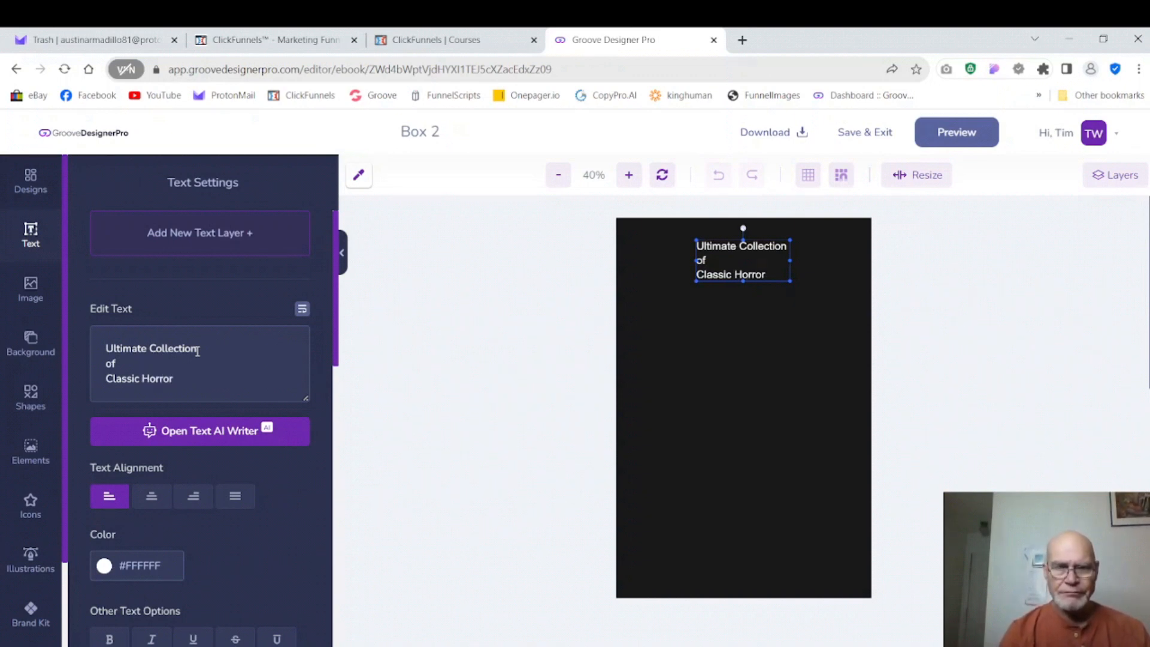
text( Movies)
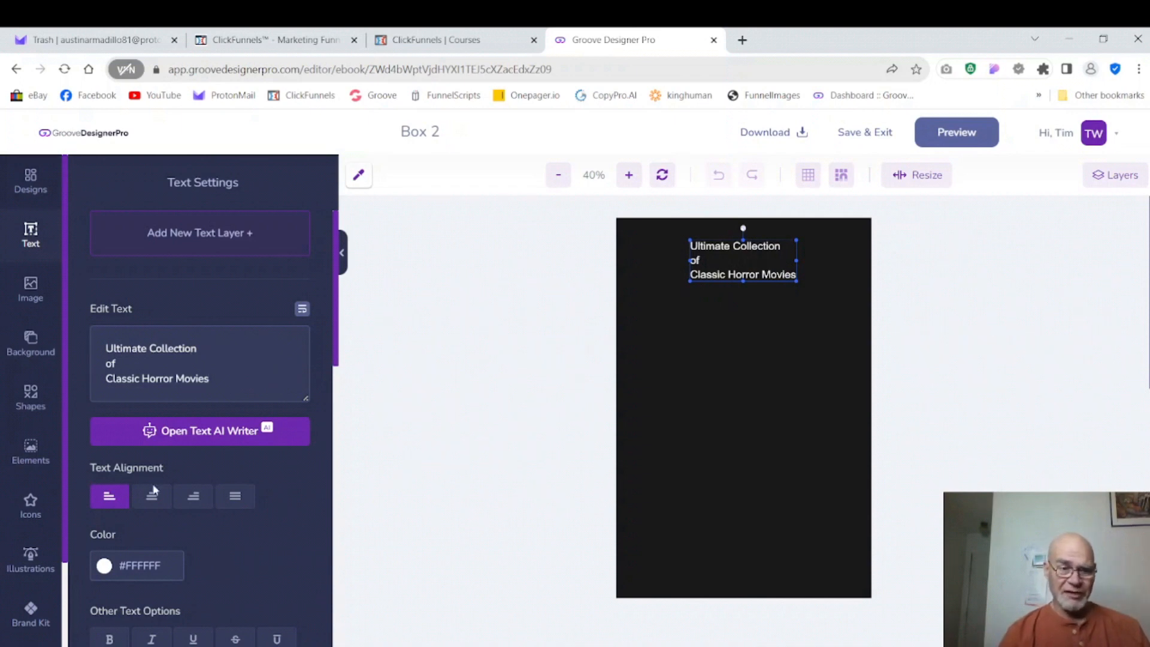
Search the stock images for "monster".
click(31, 342)
click(31, 289)
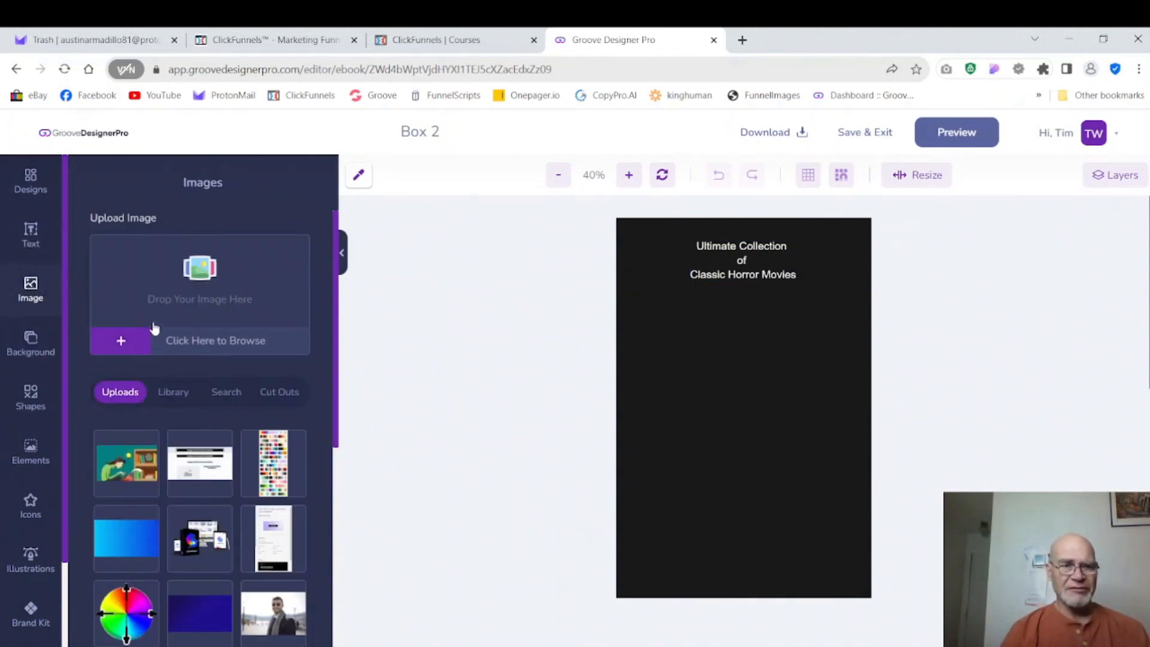
click(222, 395)
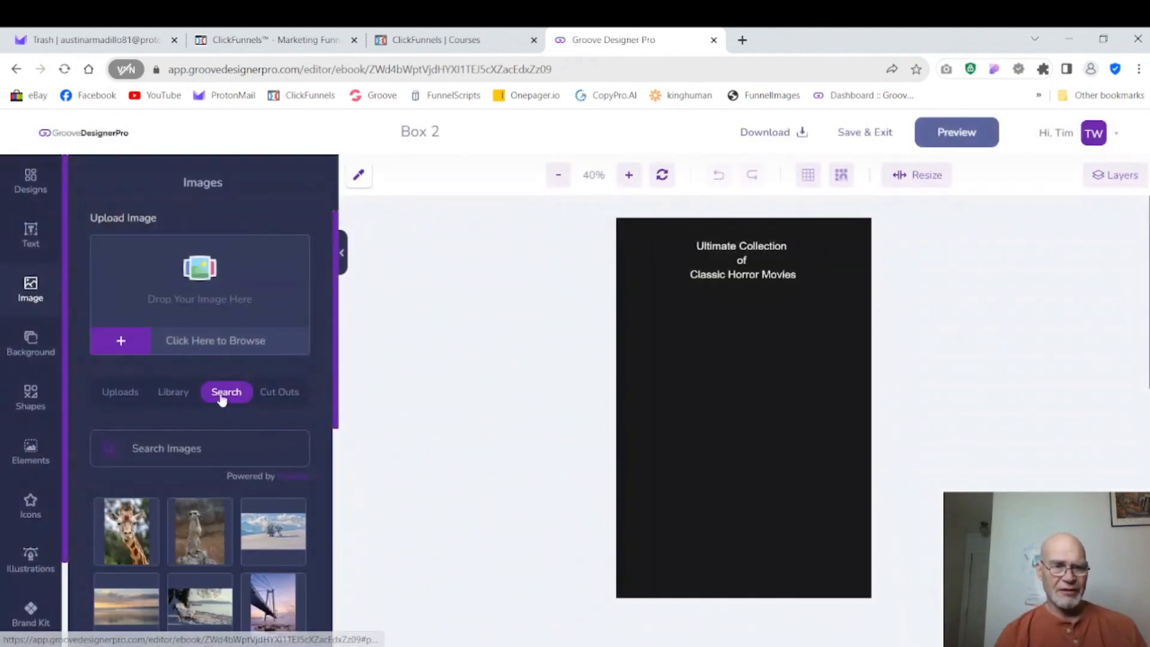
click(195, 449)
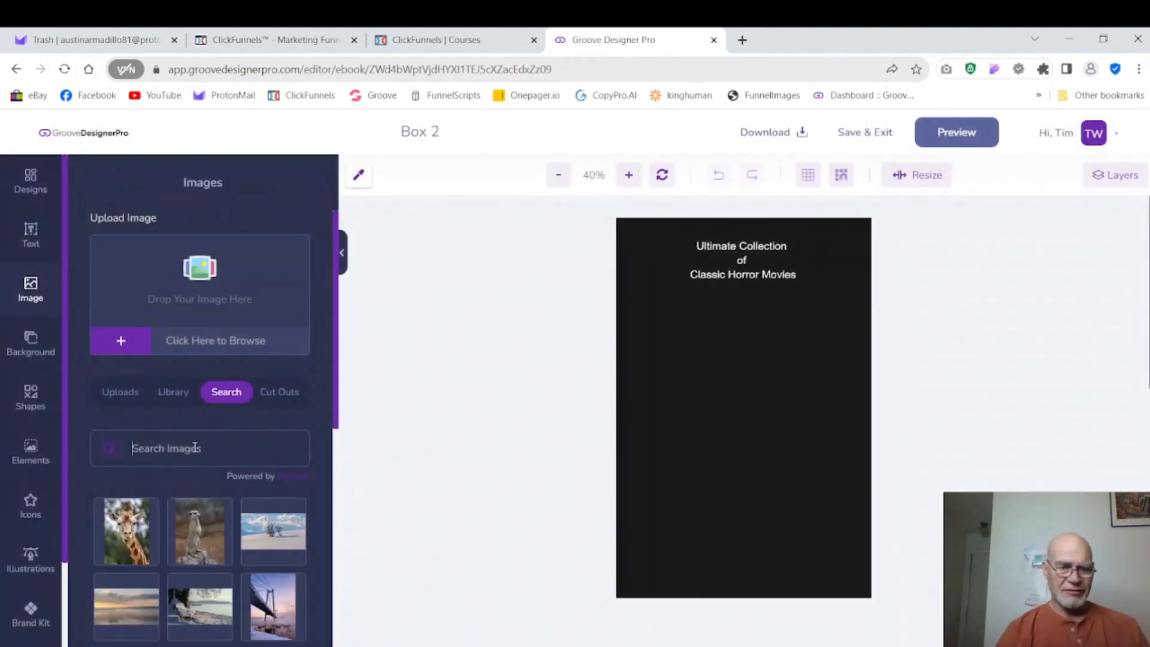
text(monster)
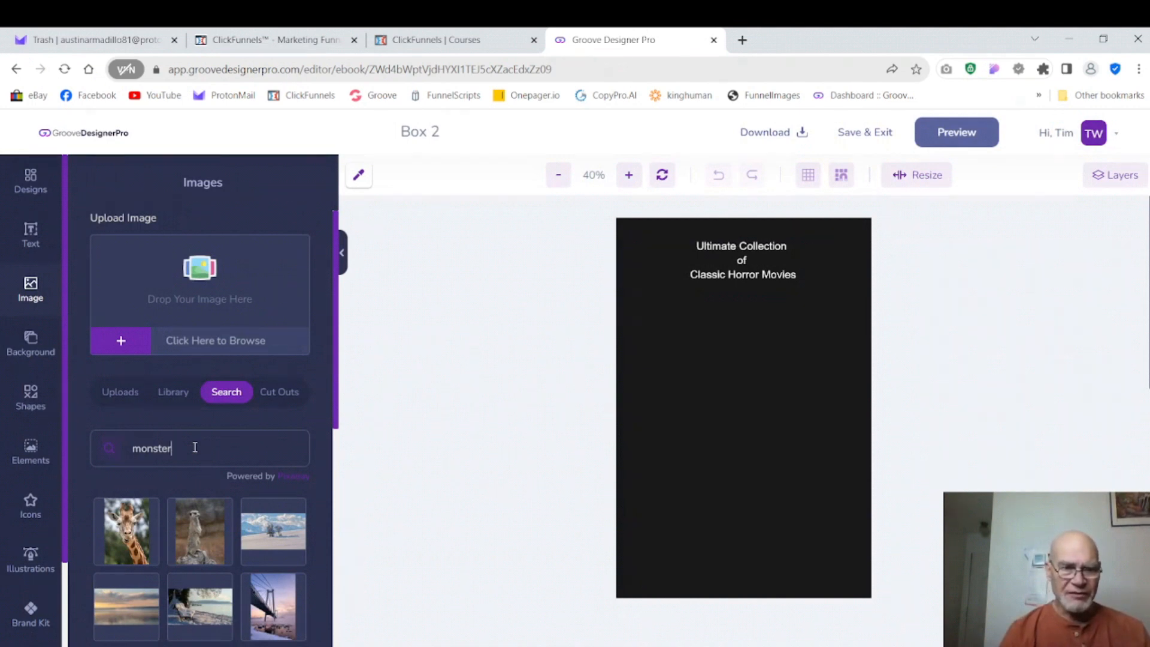
key(Return)
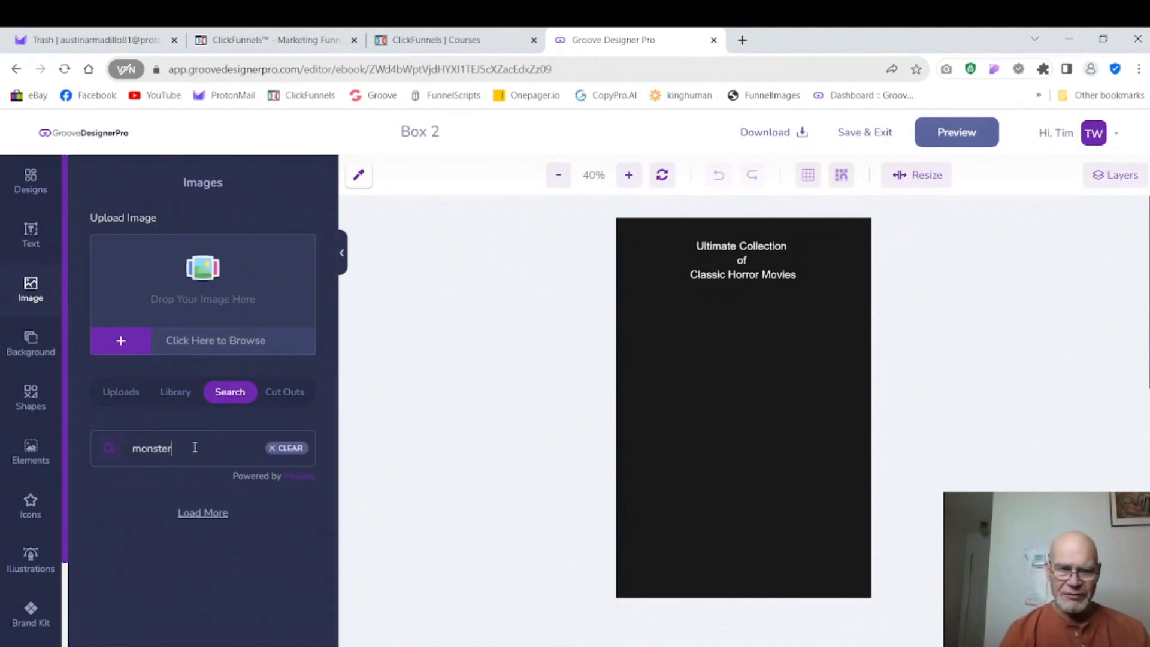
Browse further monster images, add the pink-lit fanged skull to the cover and place it slightly below the center.
scroll(330, 450, down, 5)
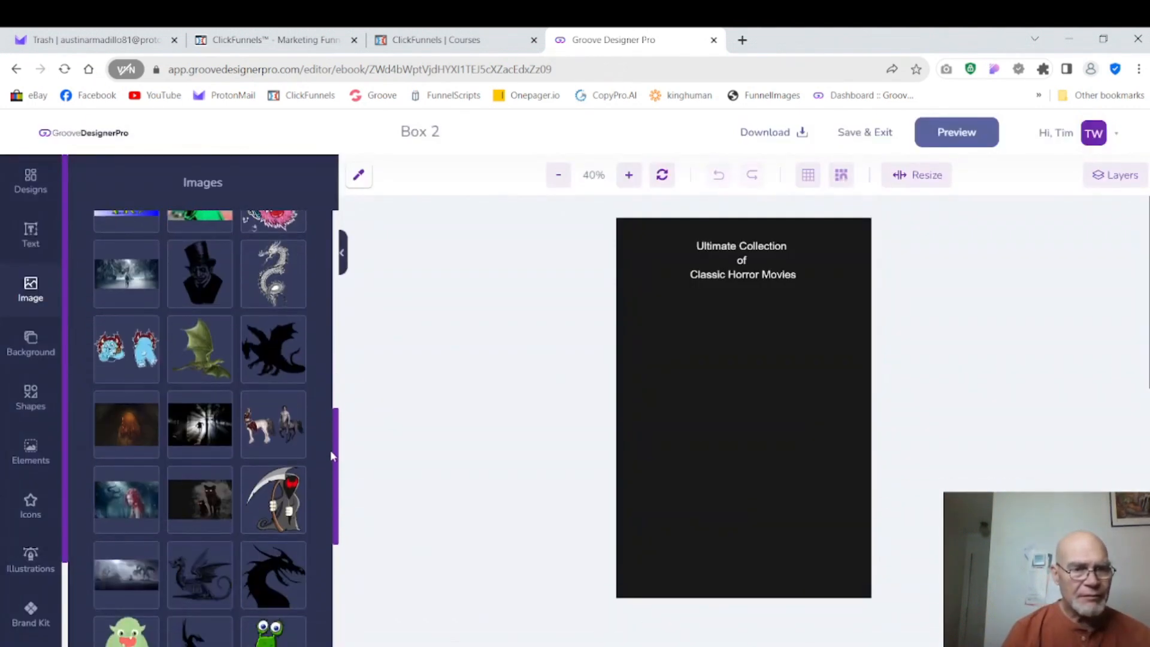
drag(333, 452, 331, 580)
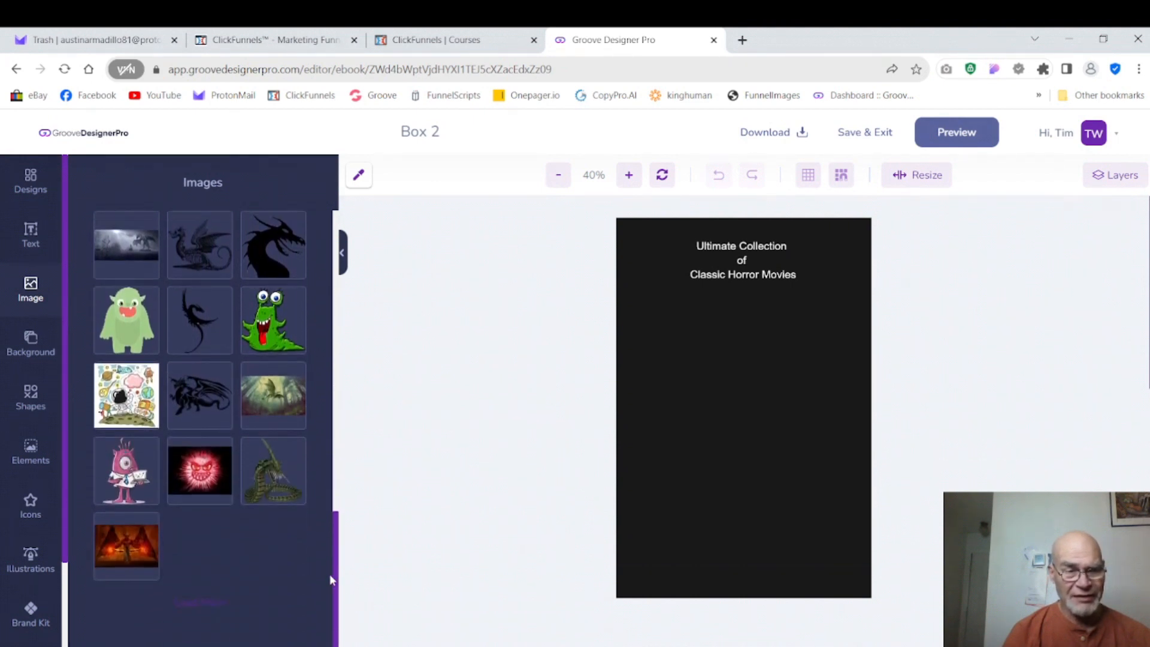
click(201, 604)
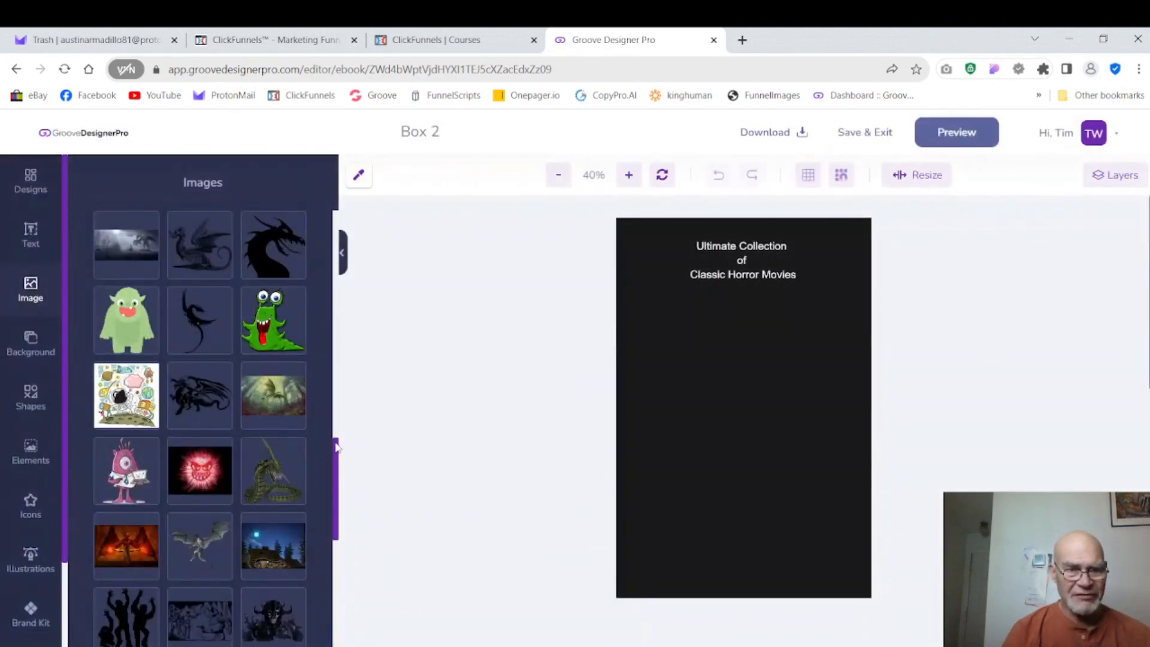
drag(336, 446, 334, 619)
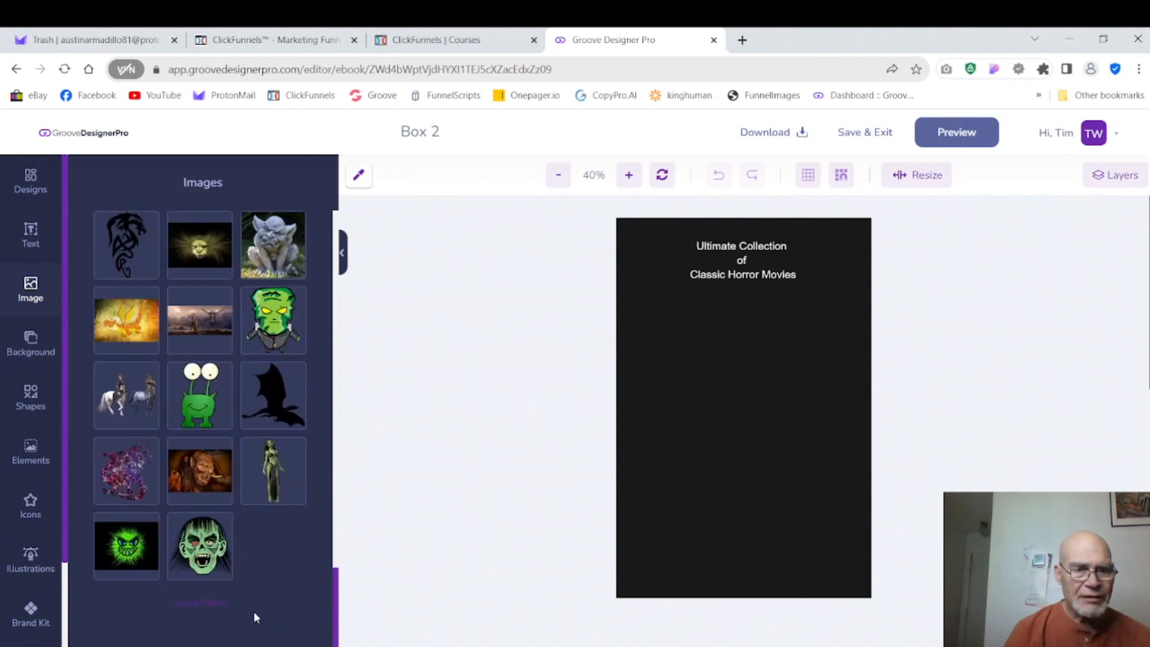
click(214, 605)
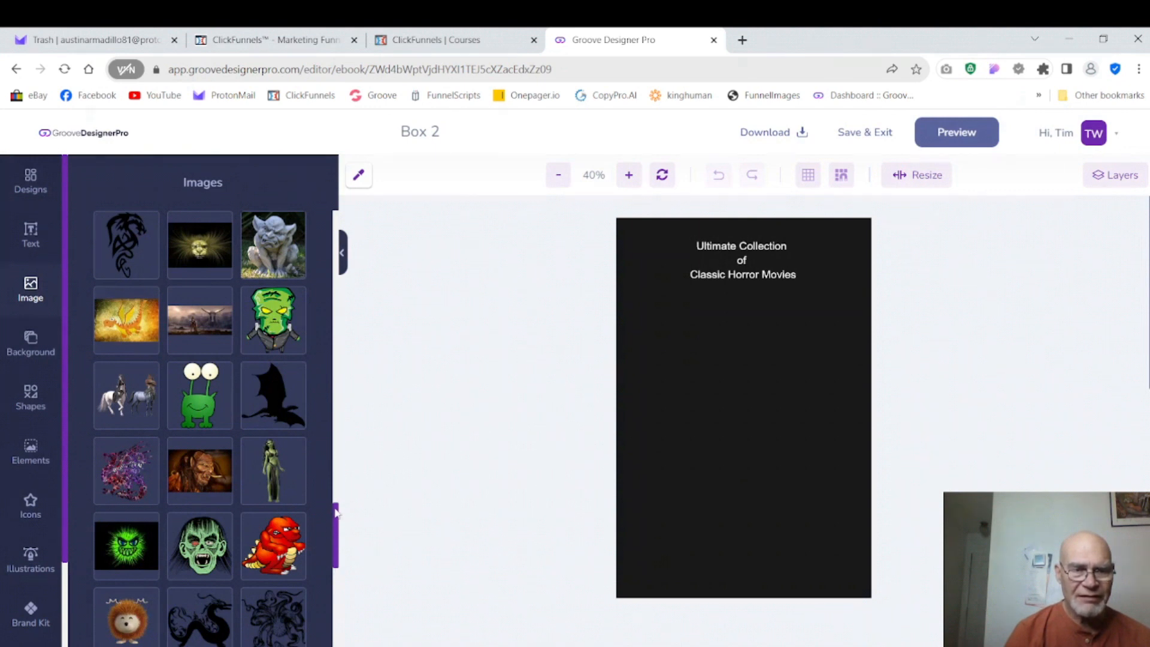
scroll(308, 521, down, 5)
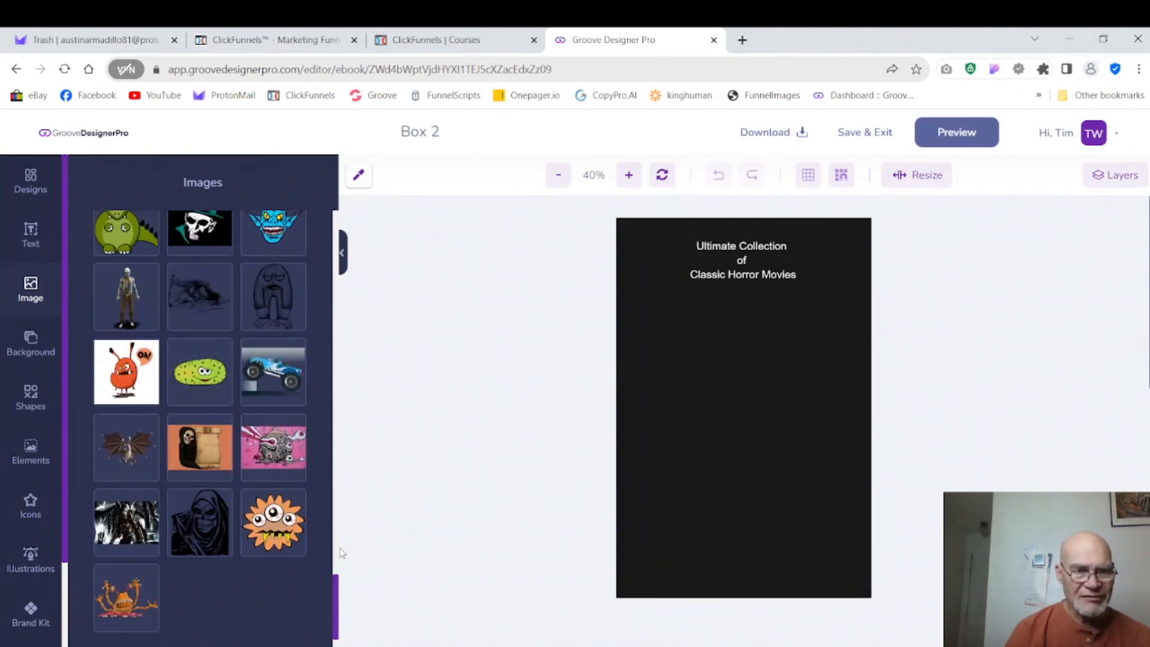
scroll(337, 612, down, 1)
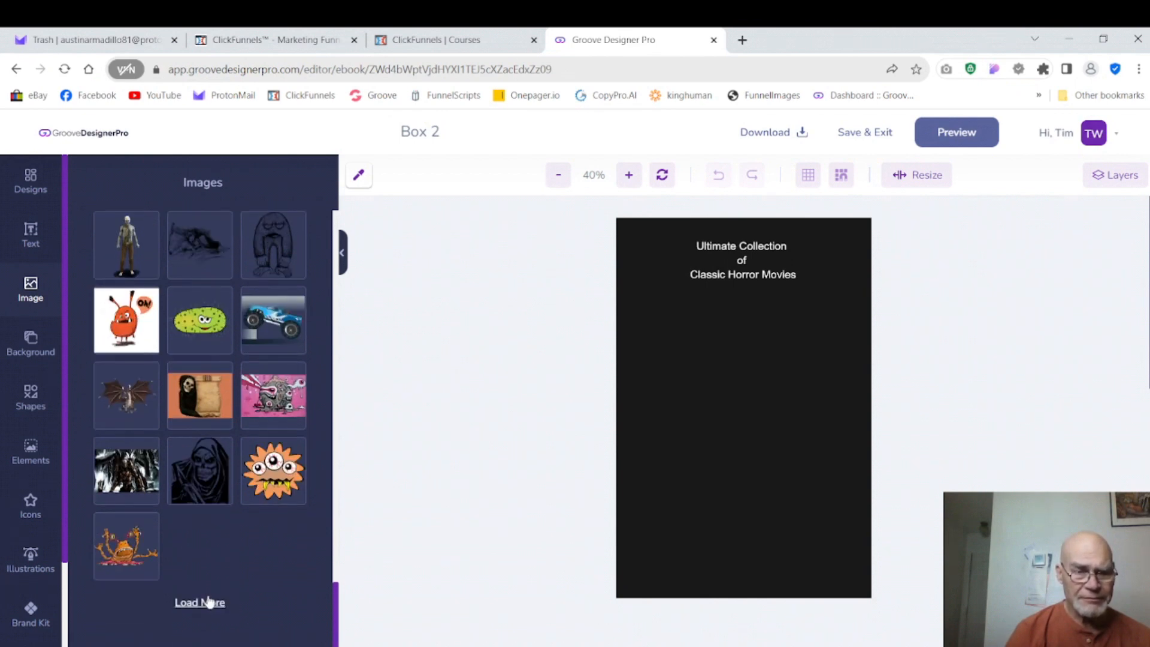
click(206, 601)
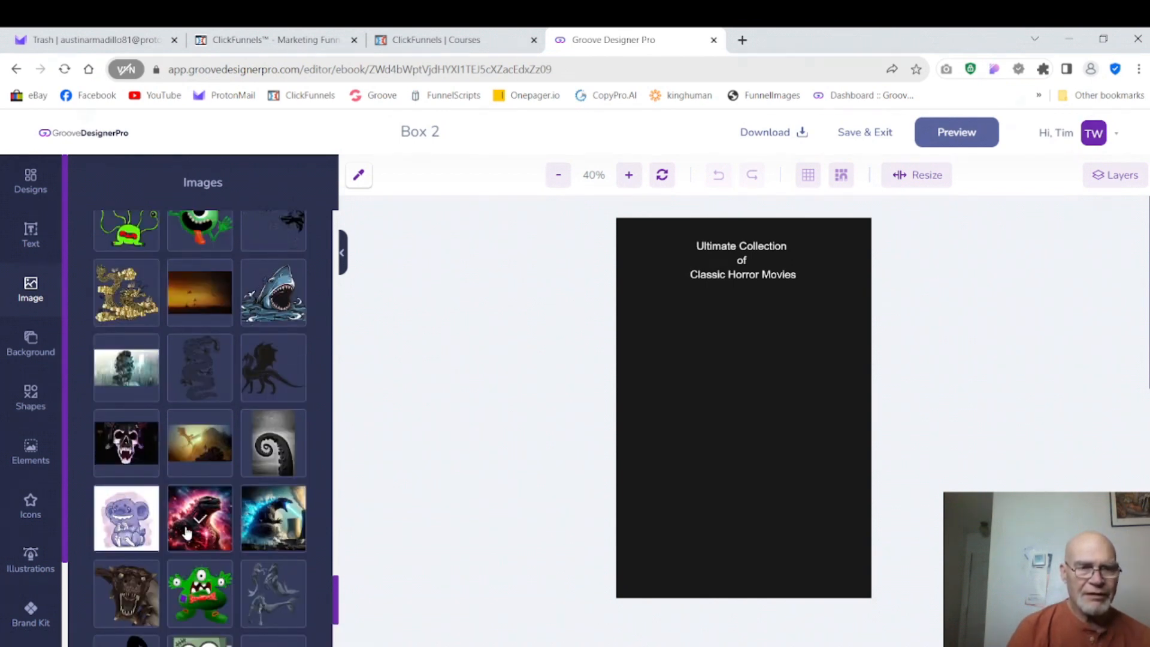
click(122, 453)
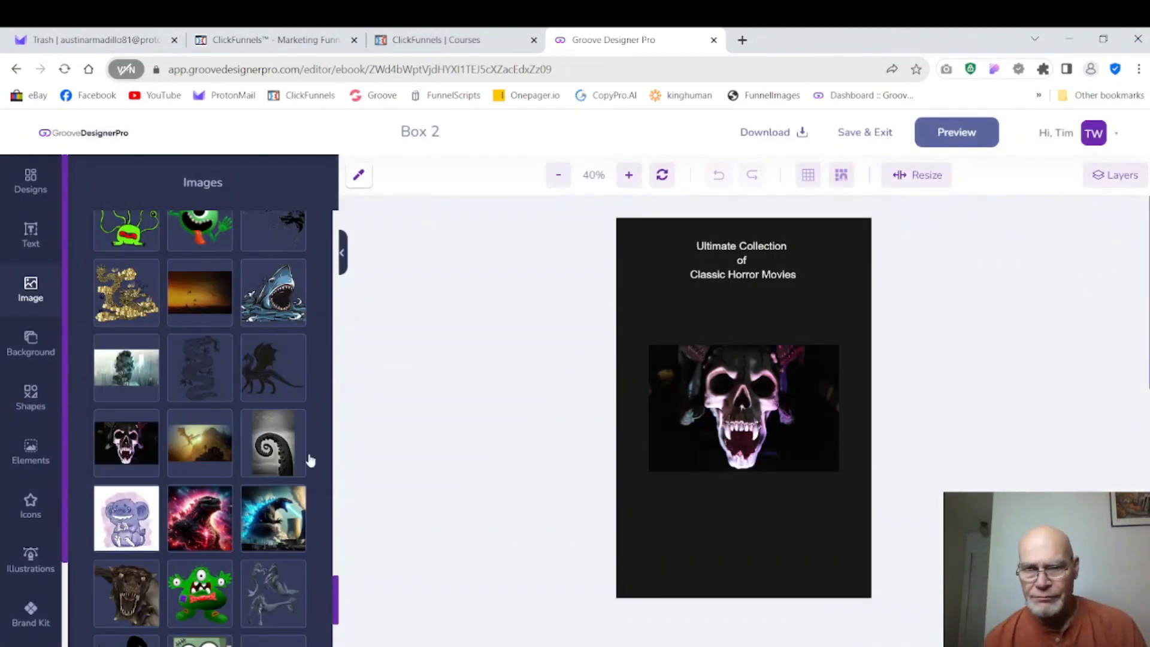
drag(739, 407, 736, 421)
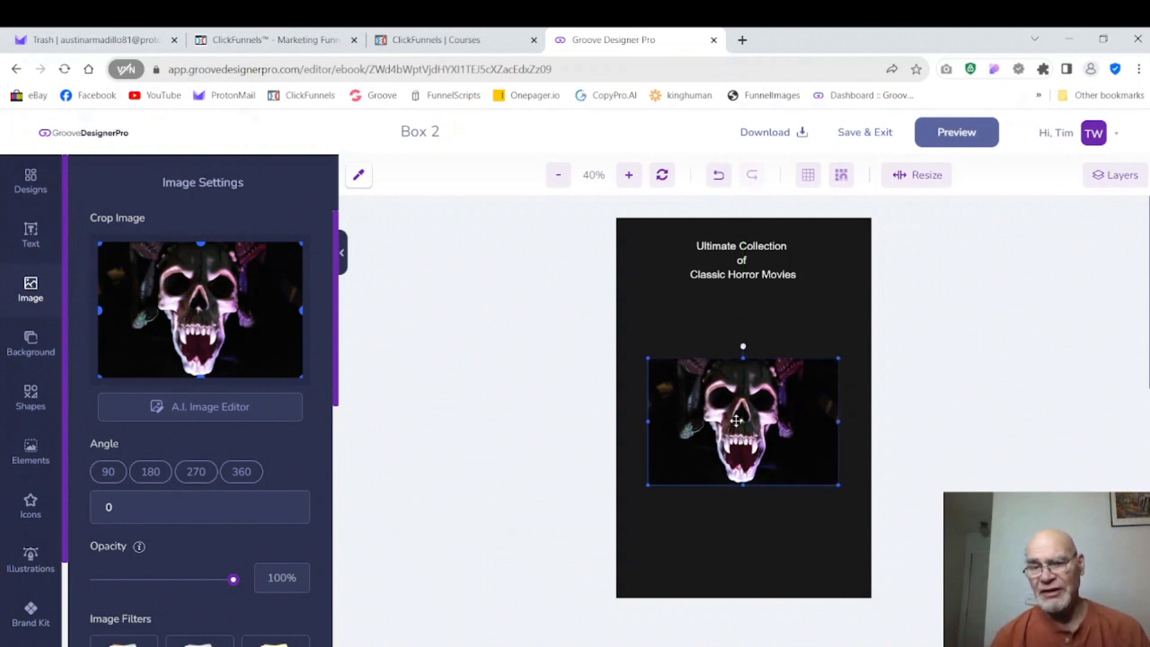
click(718, 526)
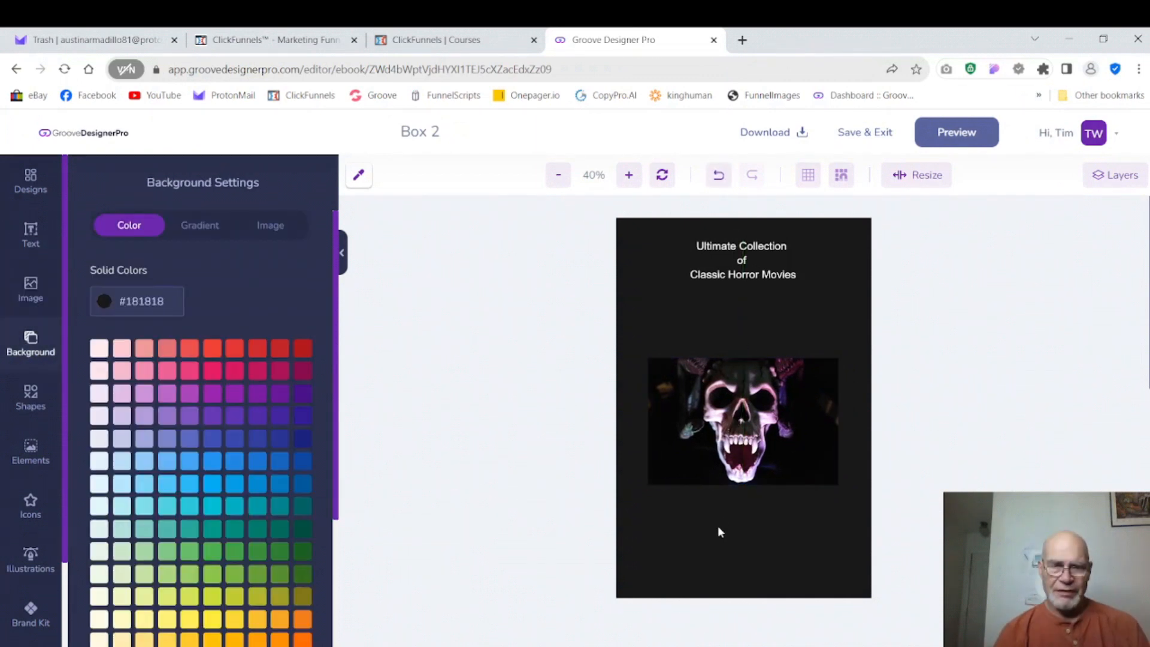
click(726, 473)
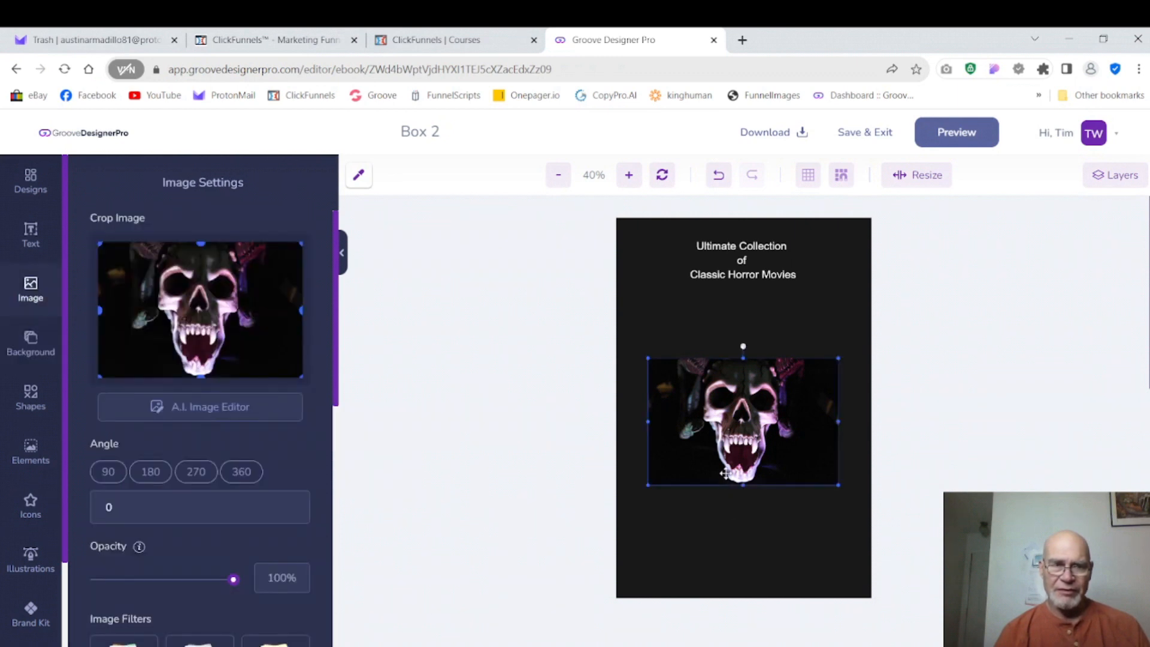
Add a new text layer, place it below the skull near the cover's lower edge and color it #FFFFFF.
click(30, 234)
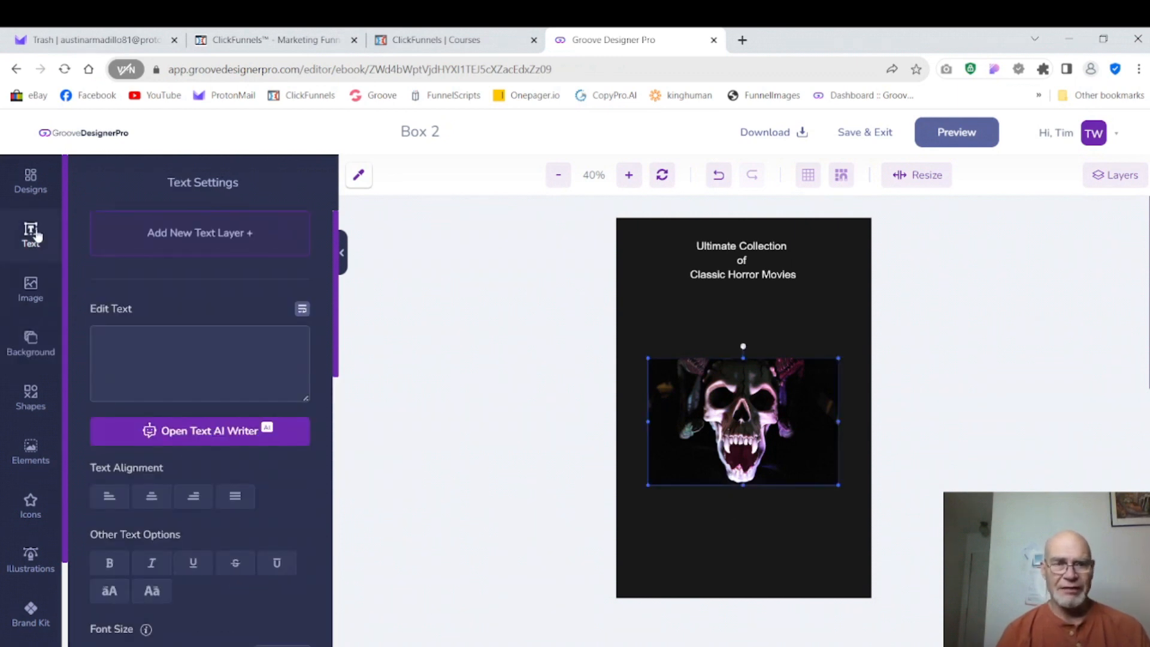
click(201, 230)
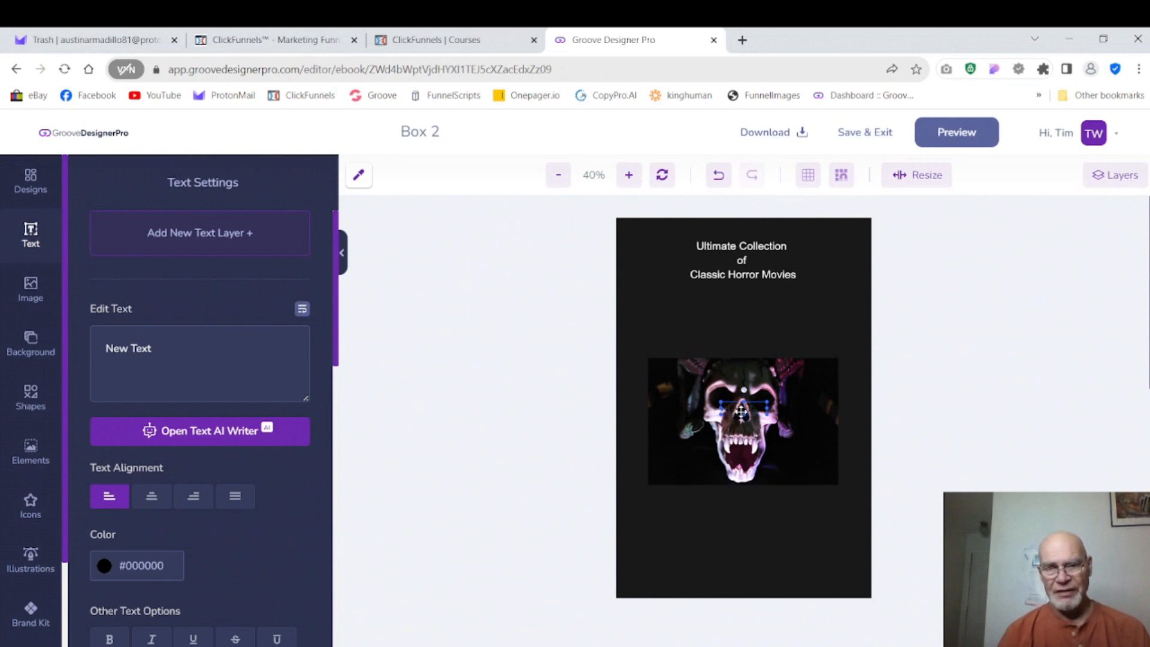
drag(741, 418, 725, 550)
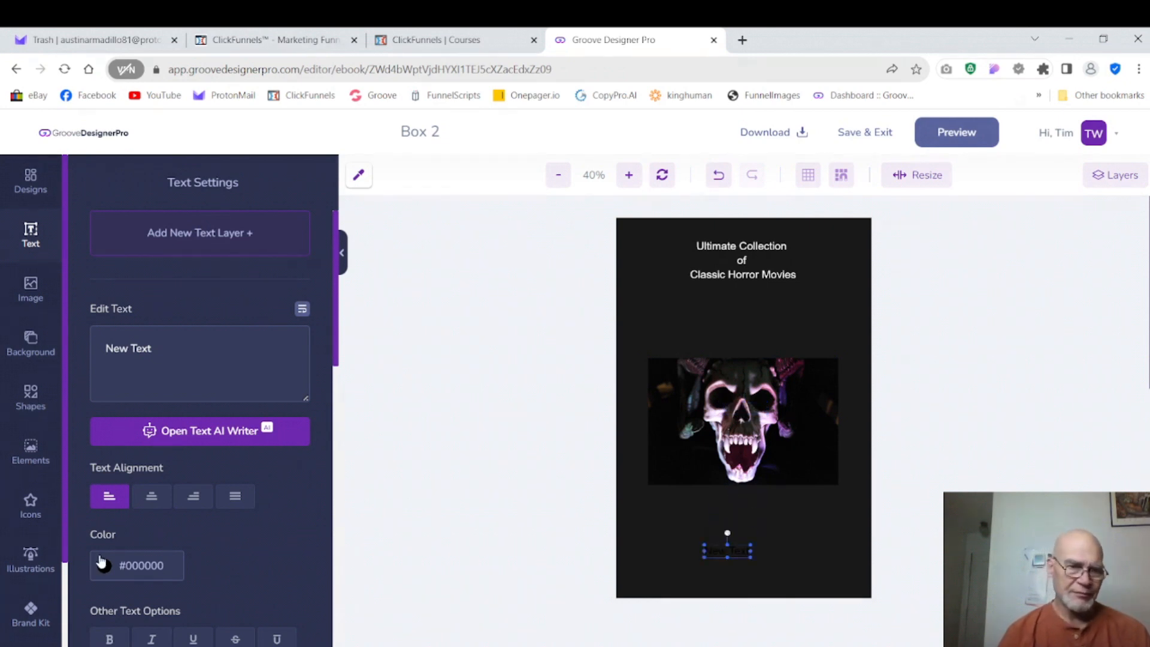
click(121, 566)
mouse_move(106, 591)
mouse_down()
mouse_move(86, 576)
mouse_move(84, 494)
mouse_up()
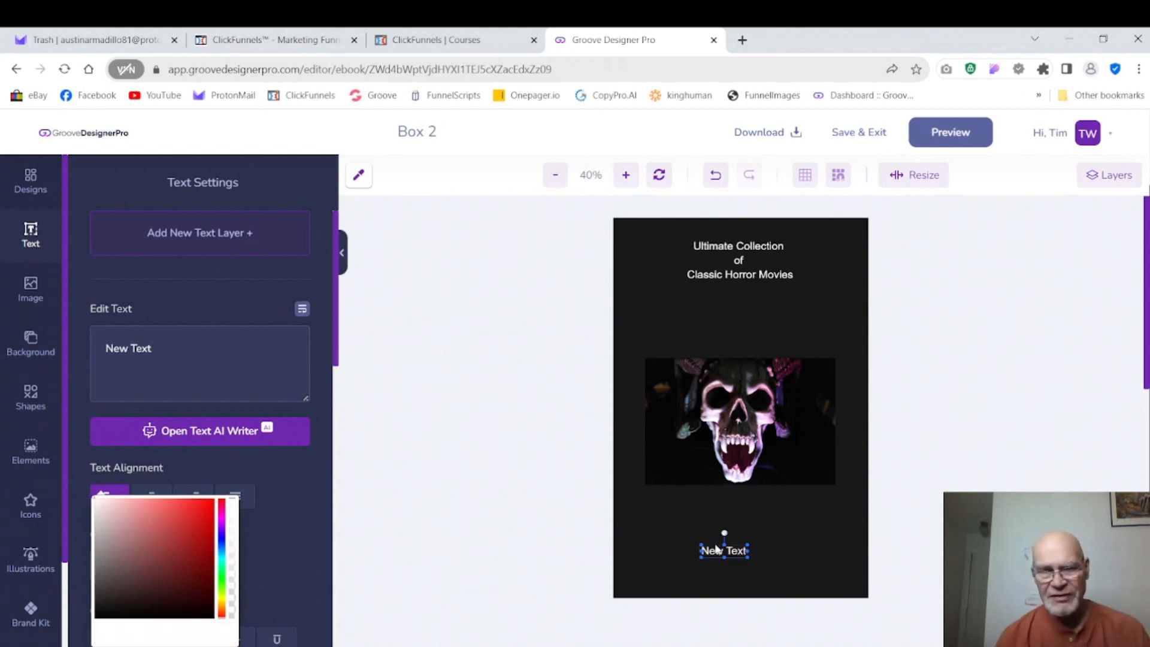
Replace the new layer's placeholder text with "Curated by" and "Stephen King" on two lines.
click(257, 345)
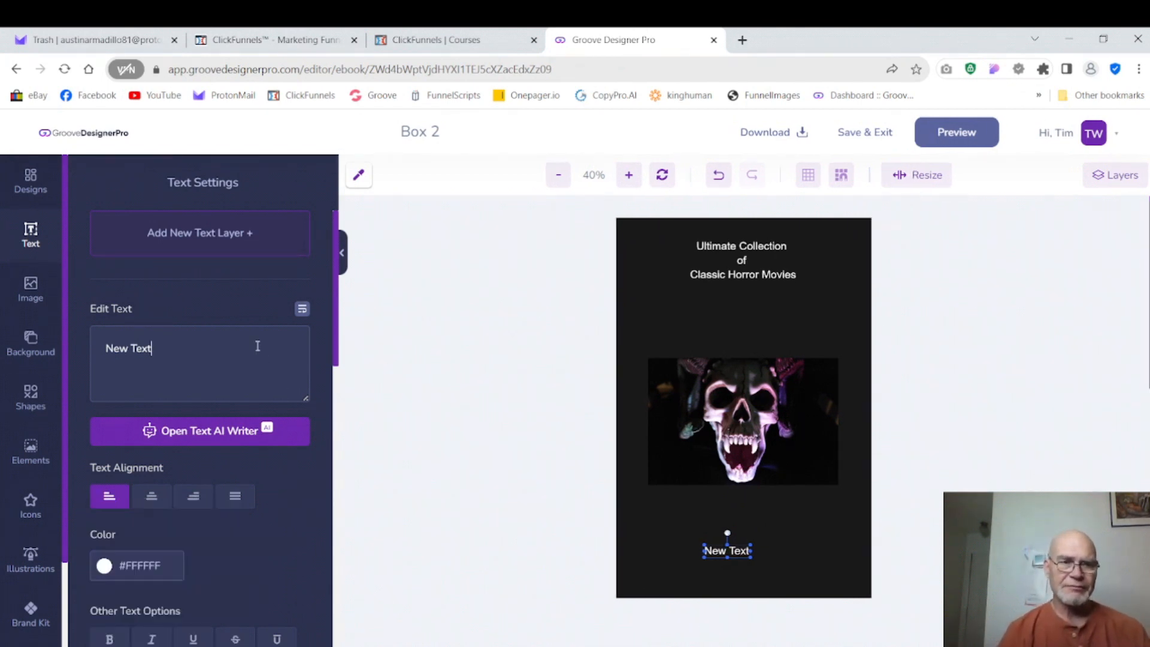
key(BackSpace)
key(BackSpace)
key(BackSpace)
key(BackSpace)
key(BackSpace)
key(BackSpace)
key(BackSpace)
key(BackSpace)
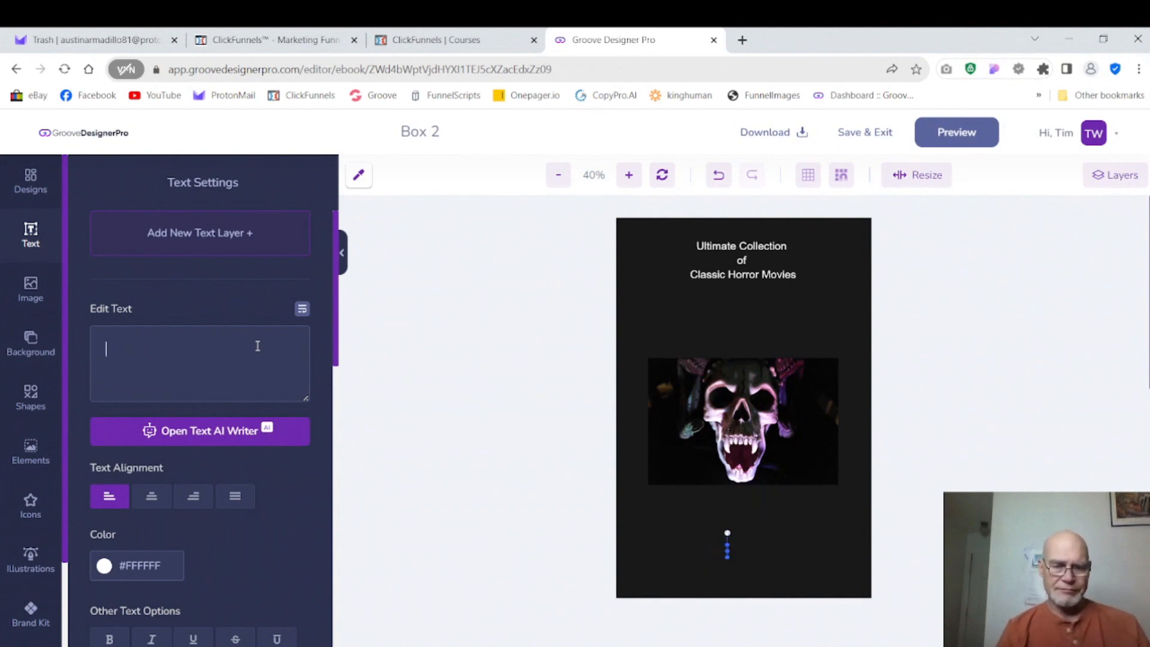
text(S)
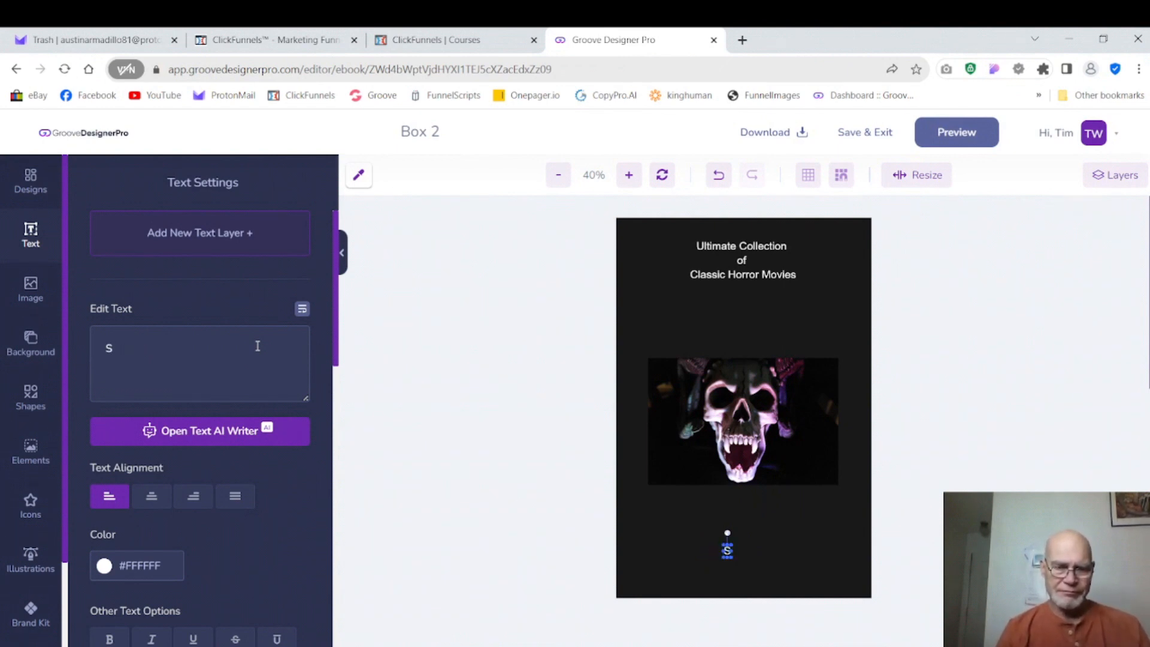
key(BackSpace)
text(Cura)
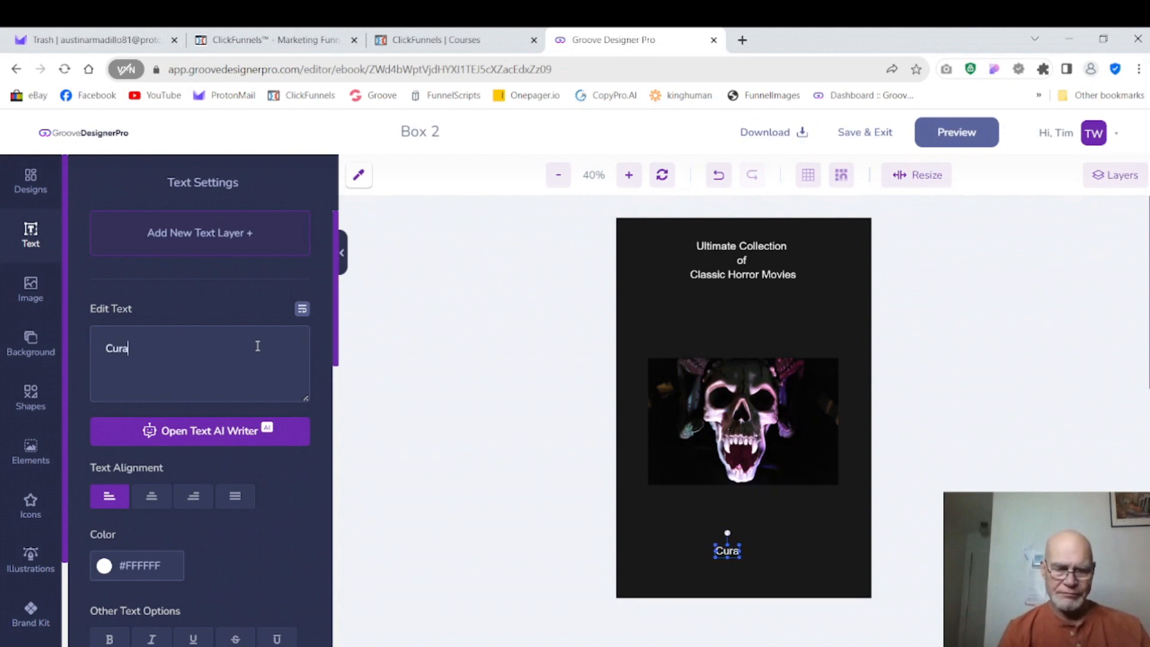
text(ted by)
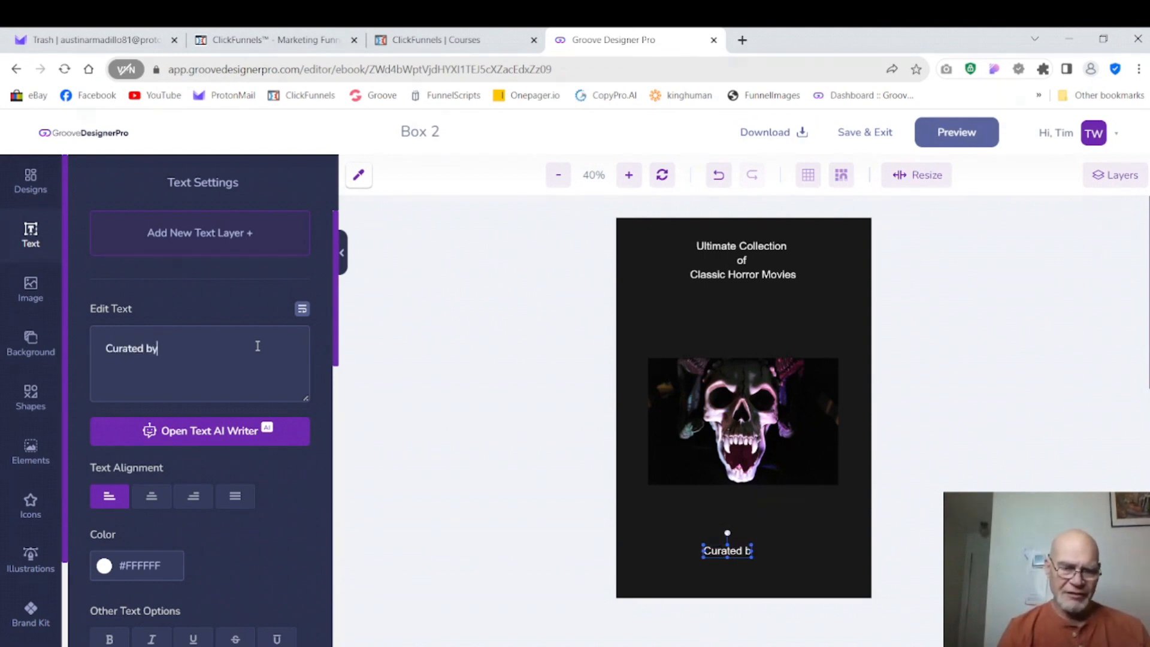
text( Stephen )
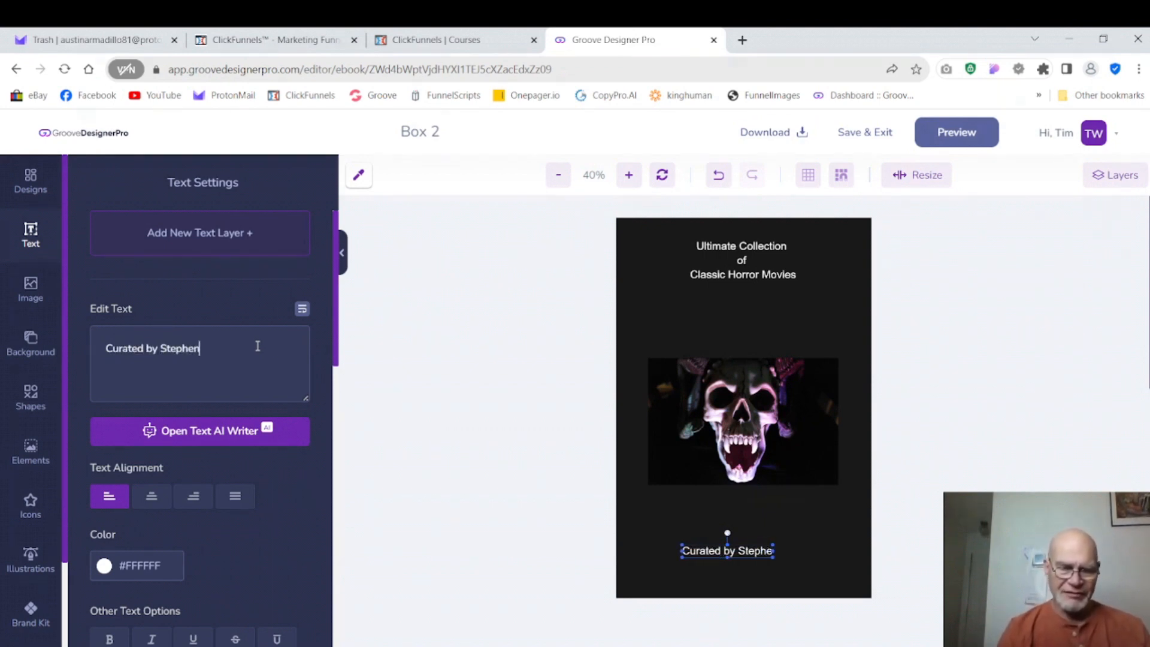
text(King)
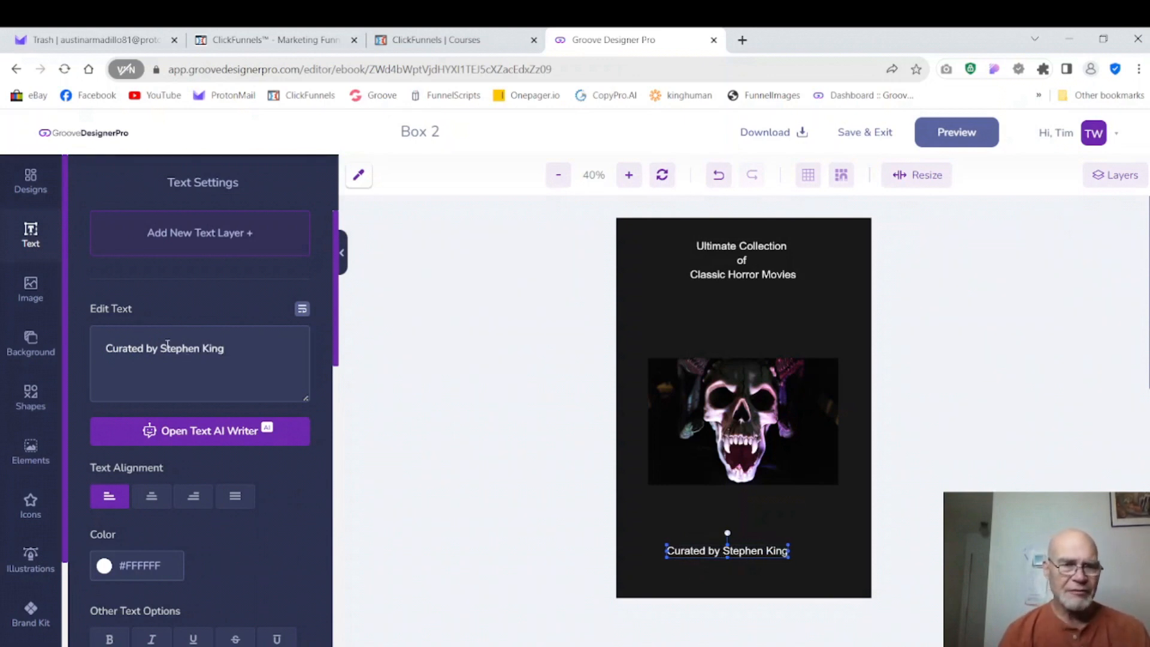
key(Return)
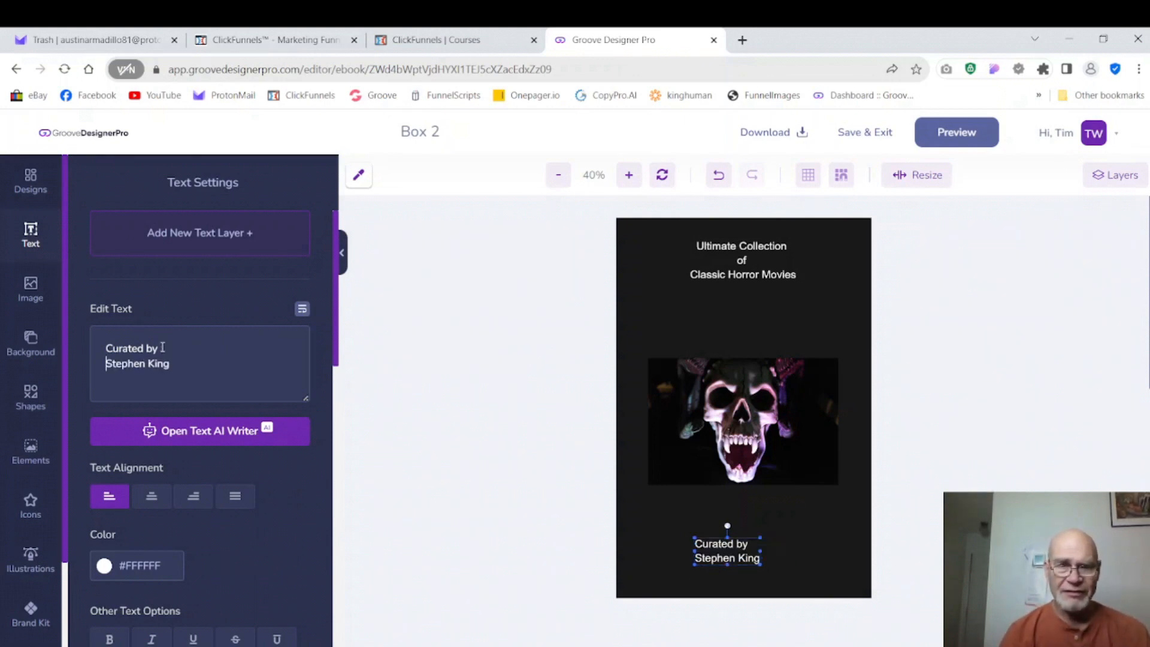
Set the three-line cover title to font size 62 and the Creepster font family.
click(742, 260)
scroll(331, 407, down, 4)
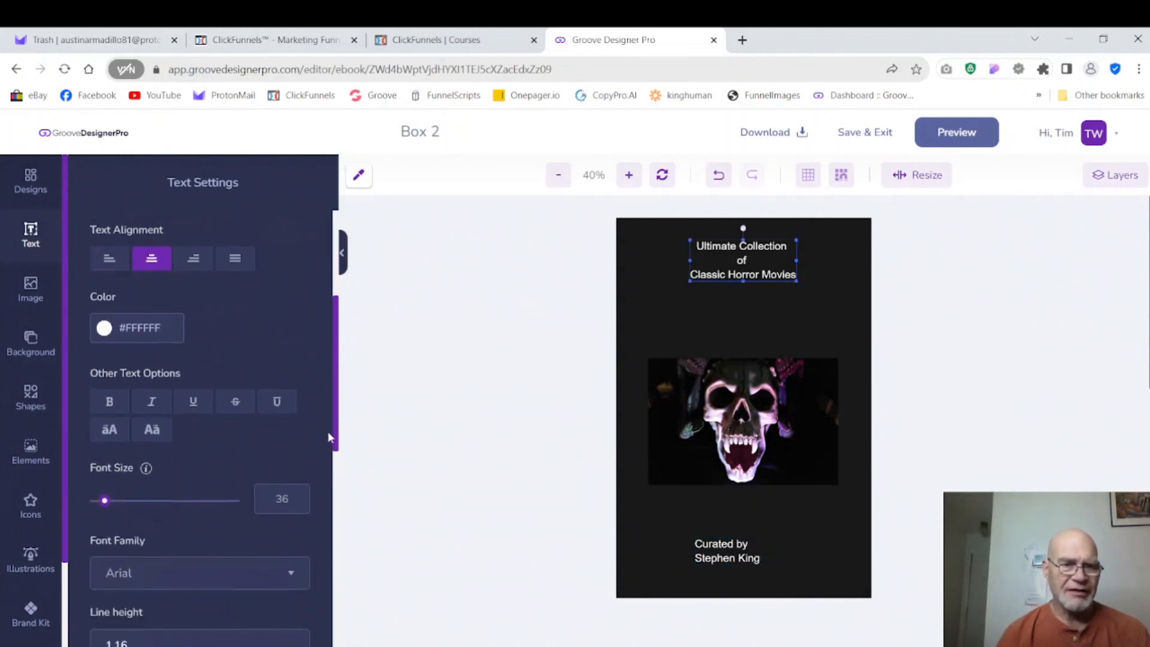
scroll(242, 452, down, 3)
drag(105, 412, 112, 413)
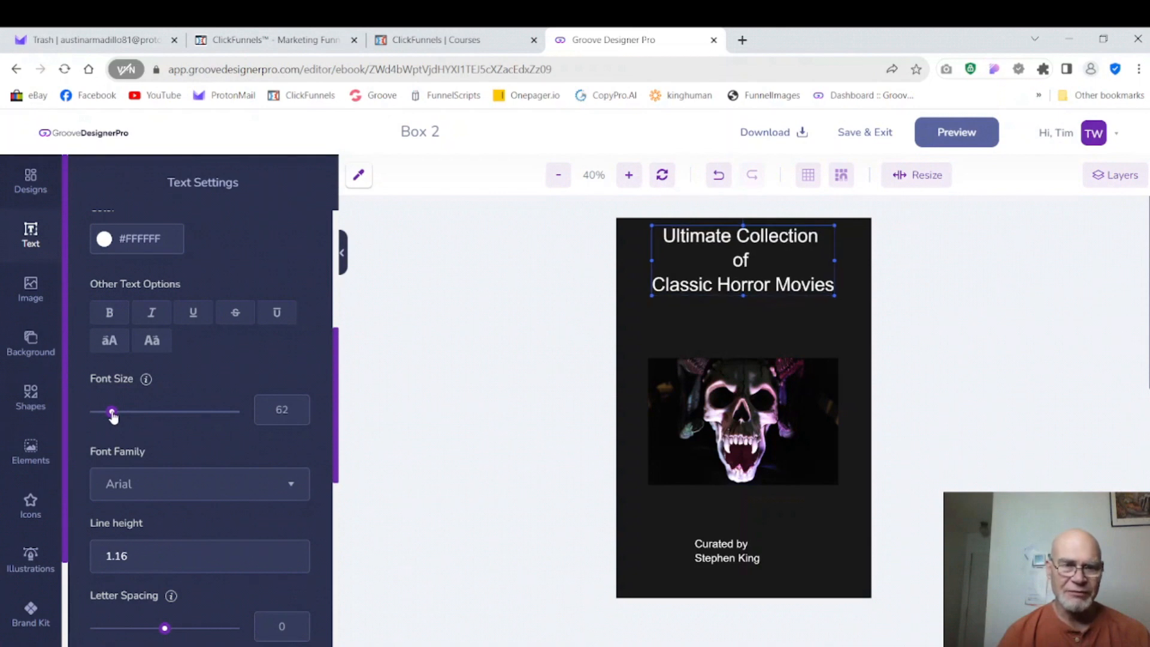
scroll(323, 432, down, 3)
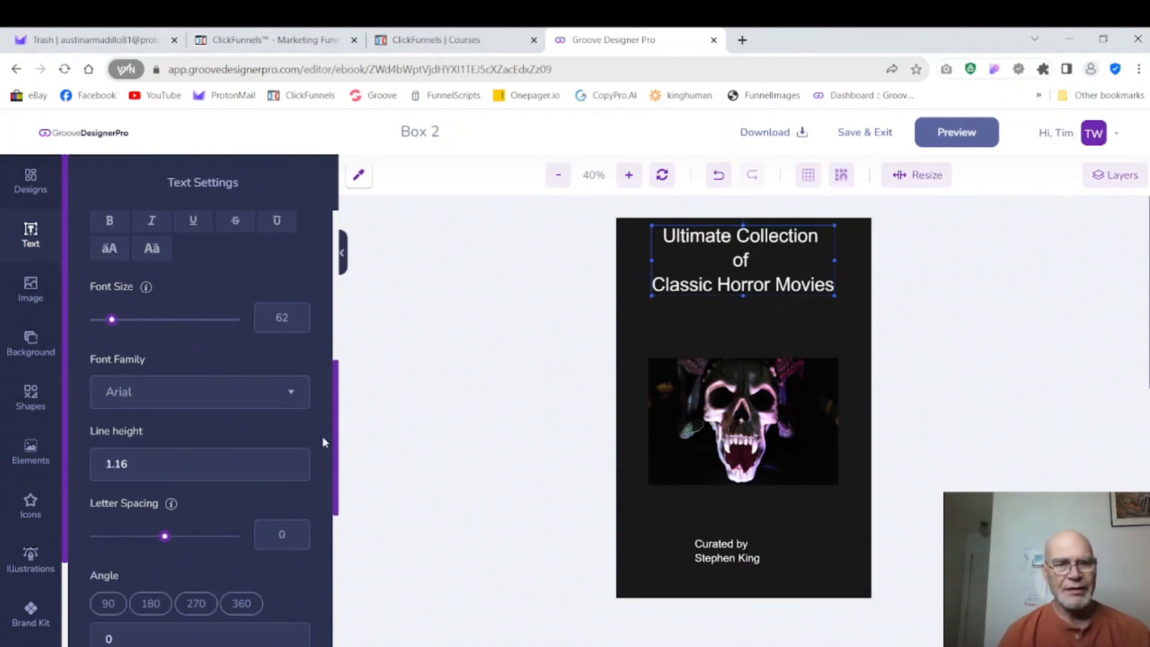
click(292, 396)
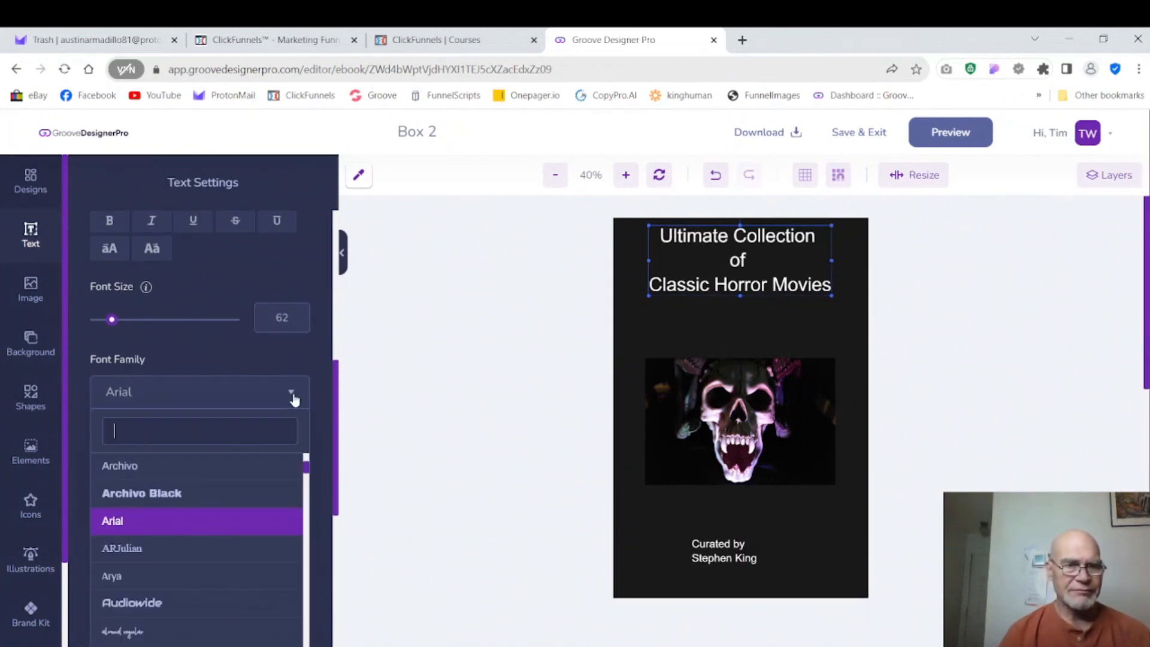
scroll(307, 470, down, 3)
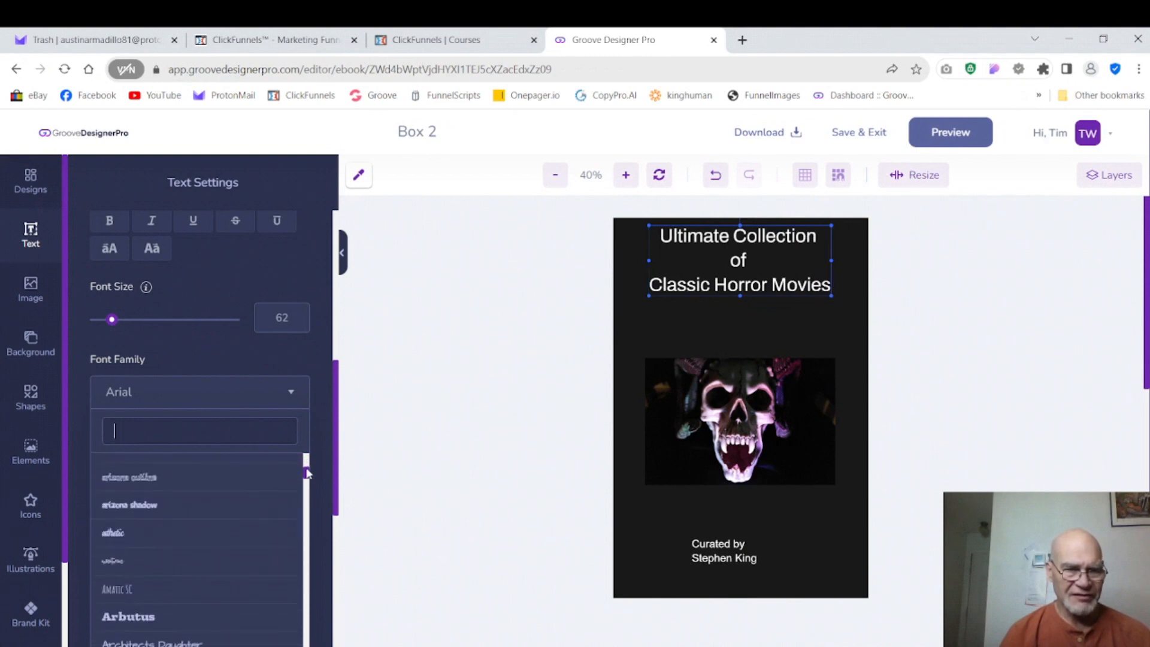
scroll(144, 484, down, 3)
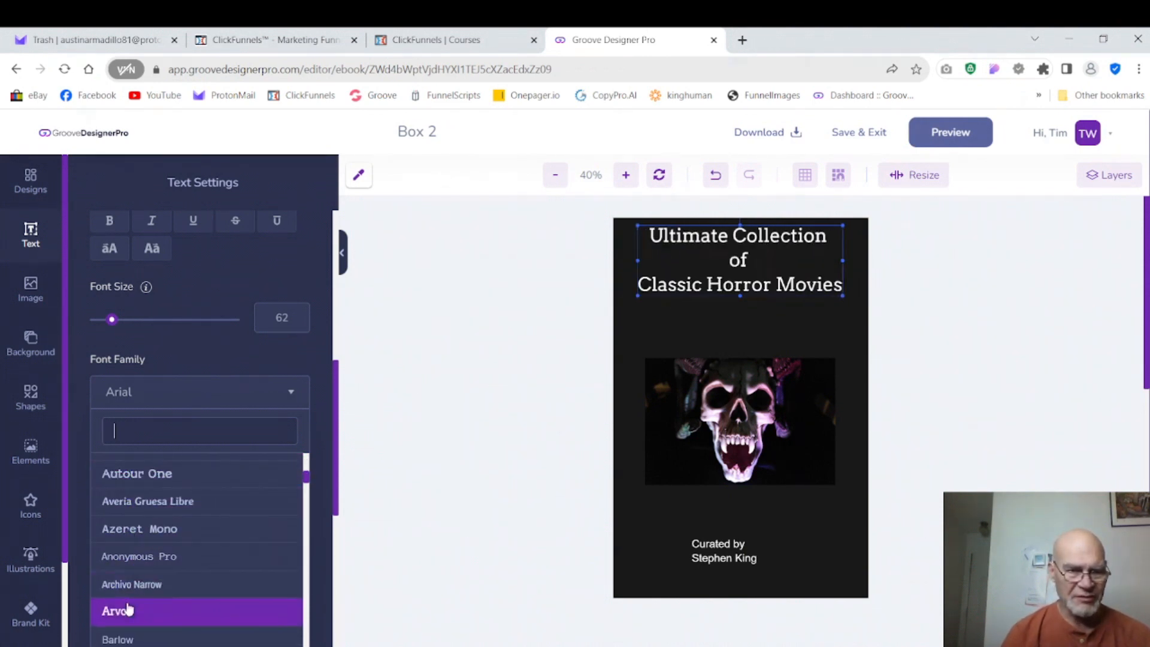
drag(311, 481, 307, 507)
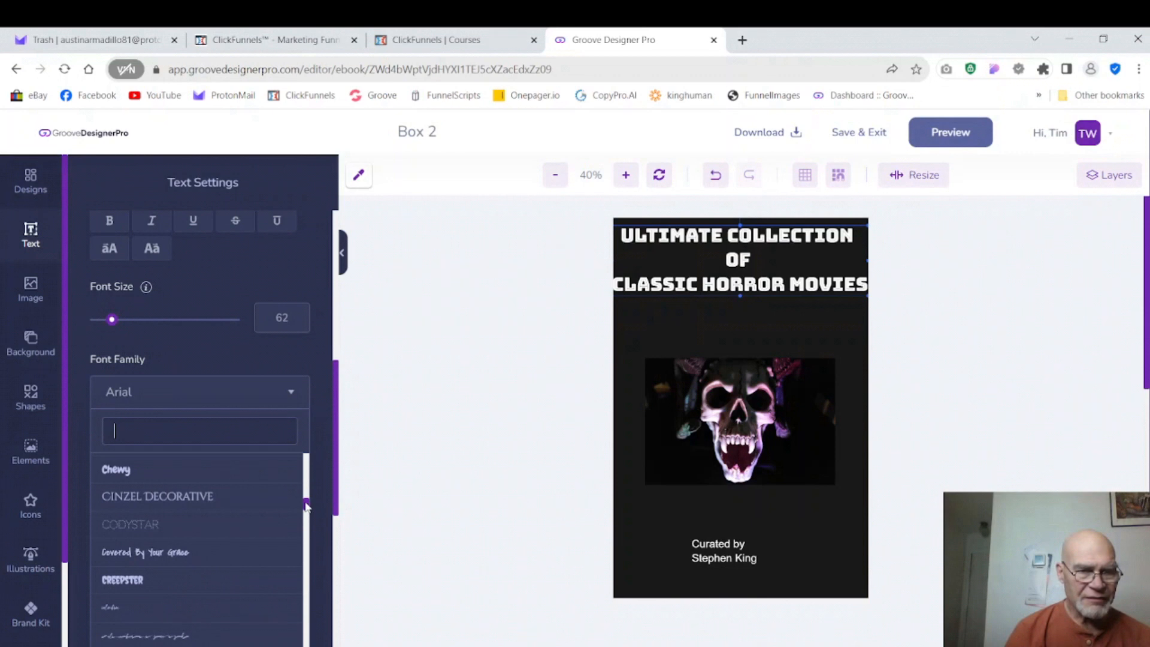
click(133, 576)
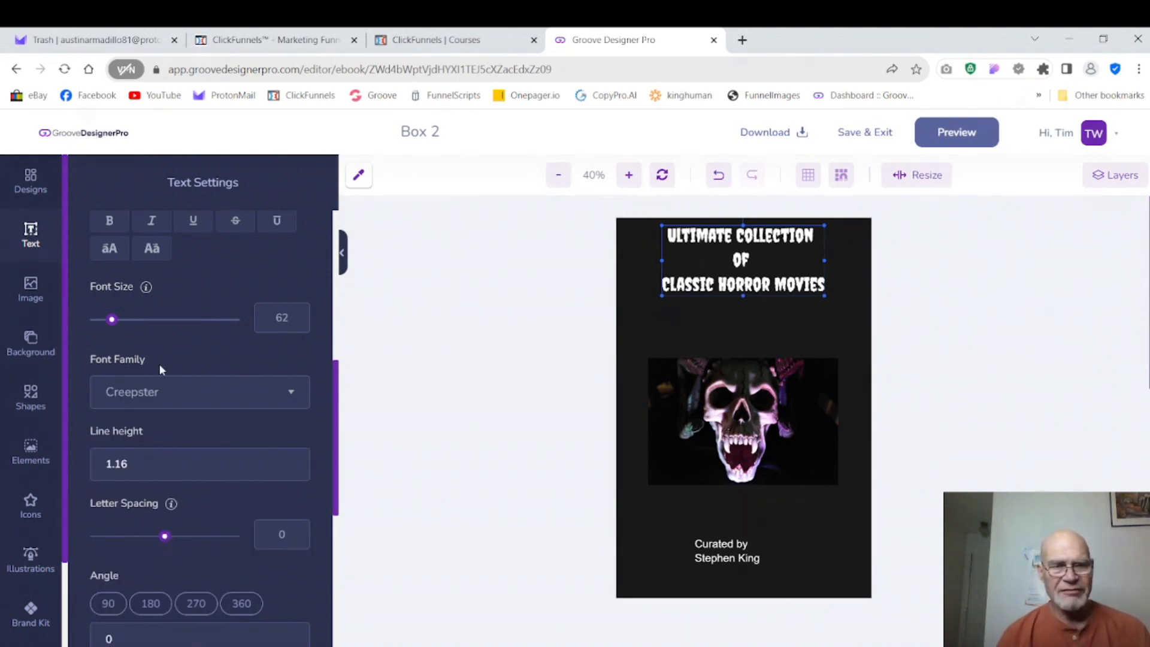
Enlarge the cover title to font size 86 and move it down so all three lines fit above the skull.
drag(112, 324, 118, 322)
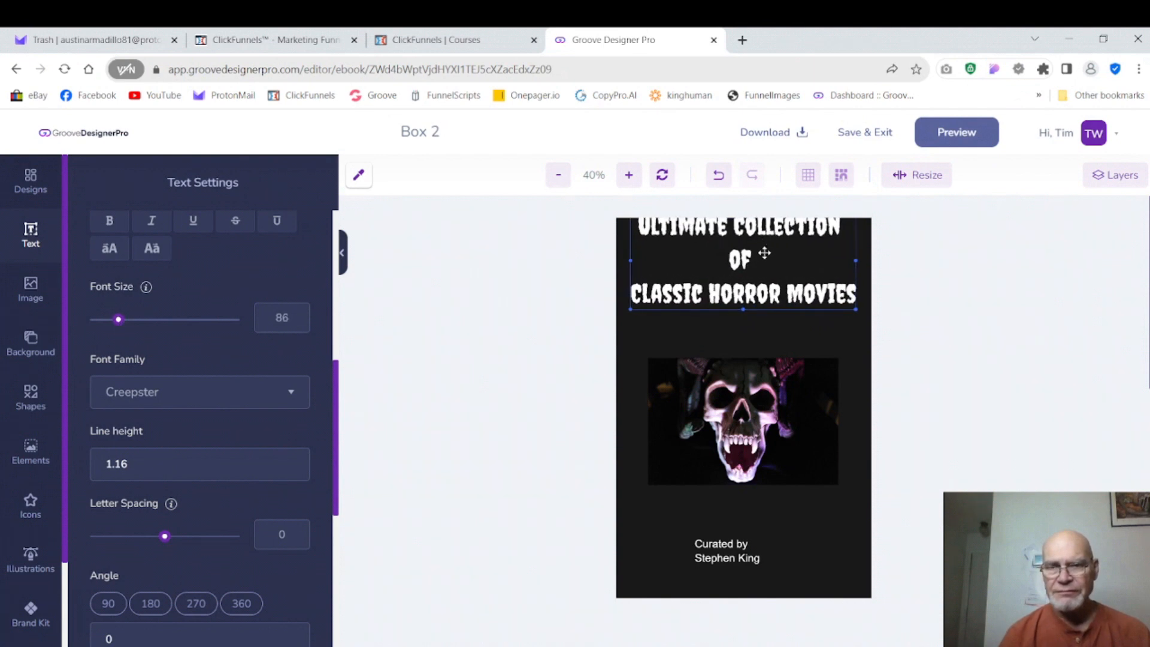
drag(765, 252, 761, 267)
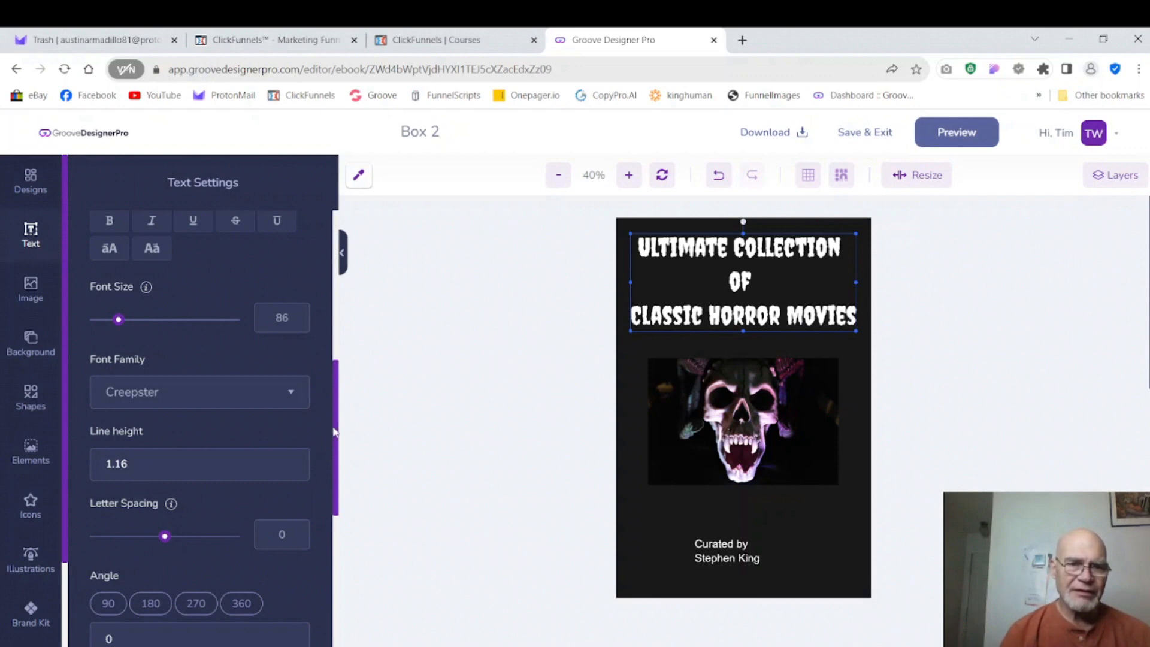
Change the cover title's color to red #DF1A1A.
drag(334, 425, 334, 295)
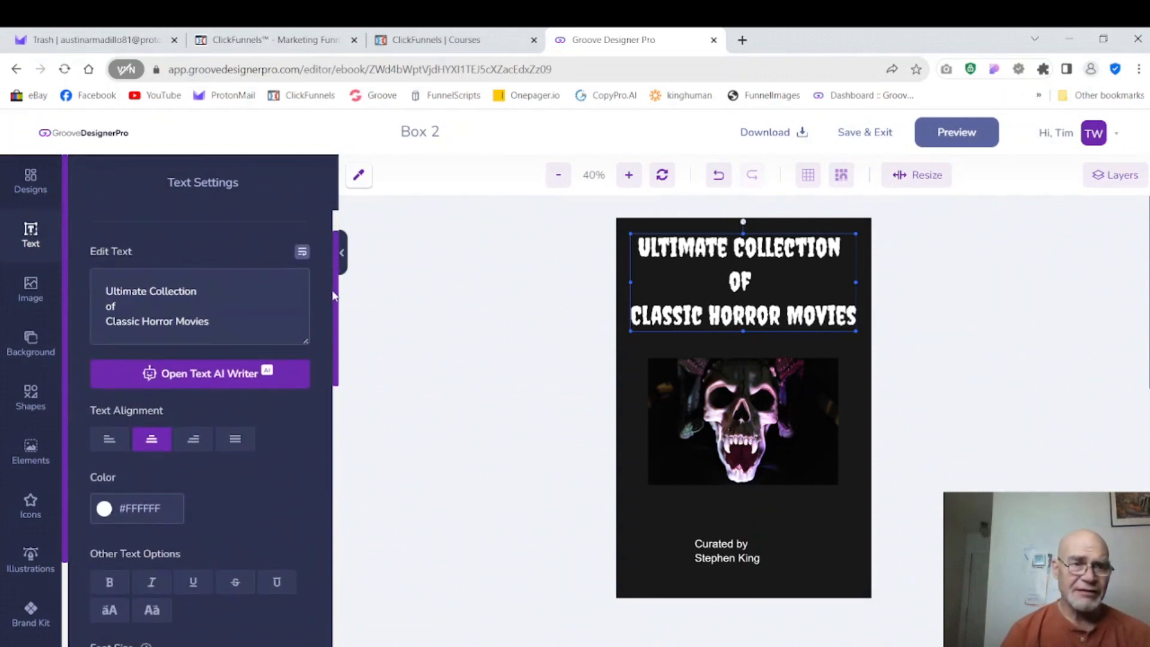
scroll(250, 386, down, 2)
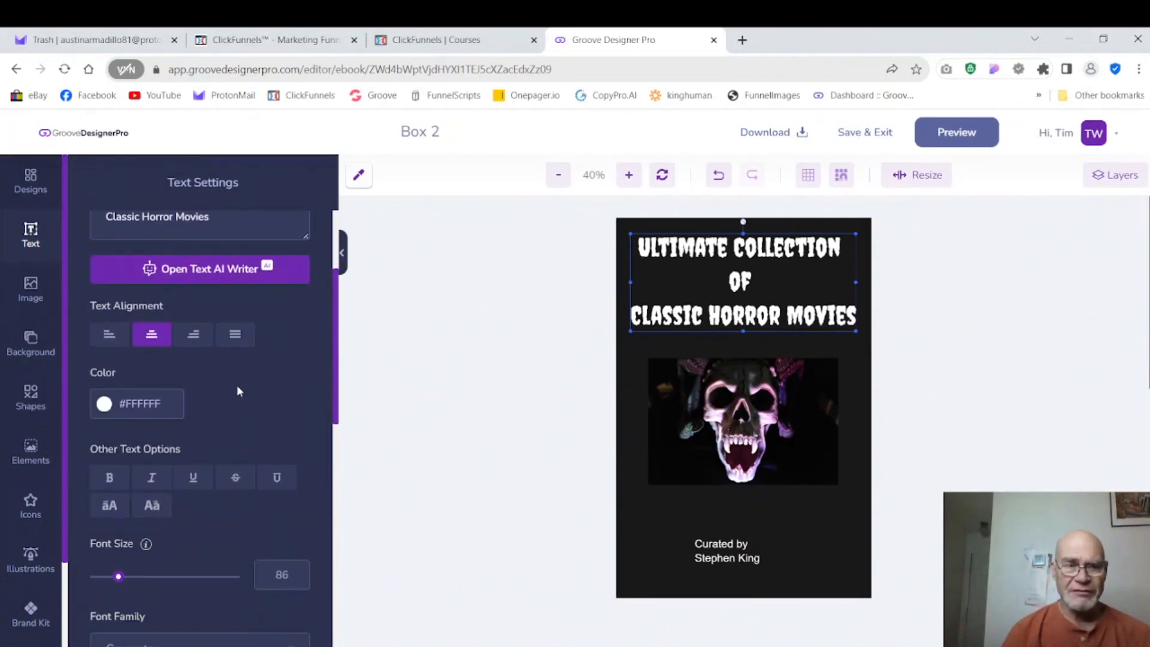
click(179, 403)
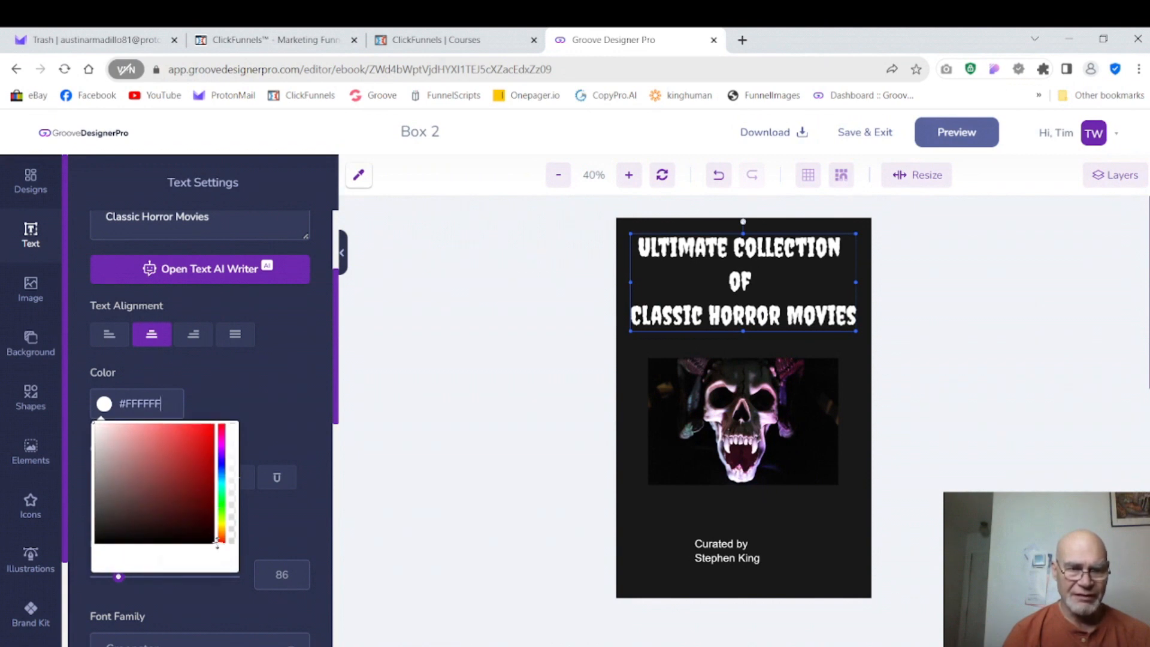
click(196, 449)
drag(199, 440, 200, 438)
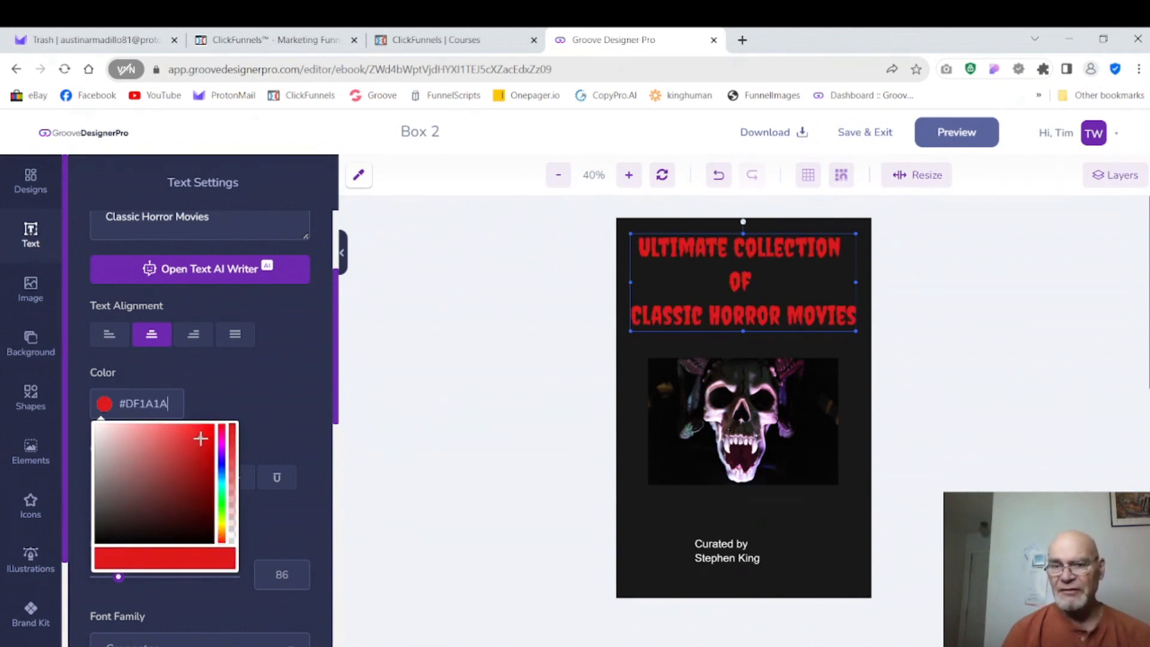
click(268, 408)
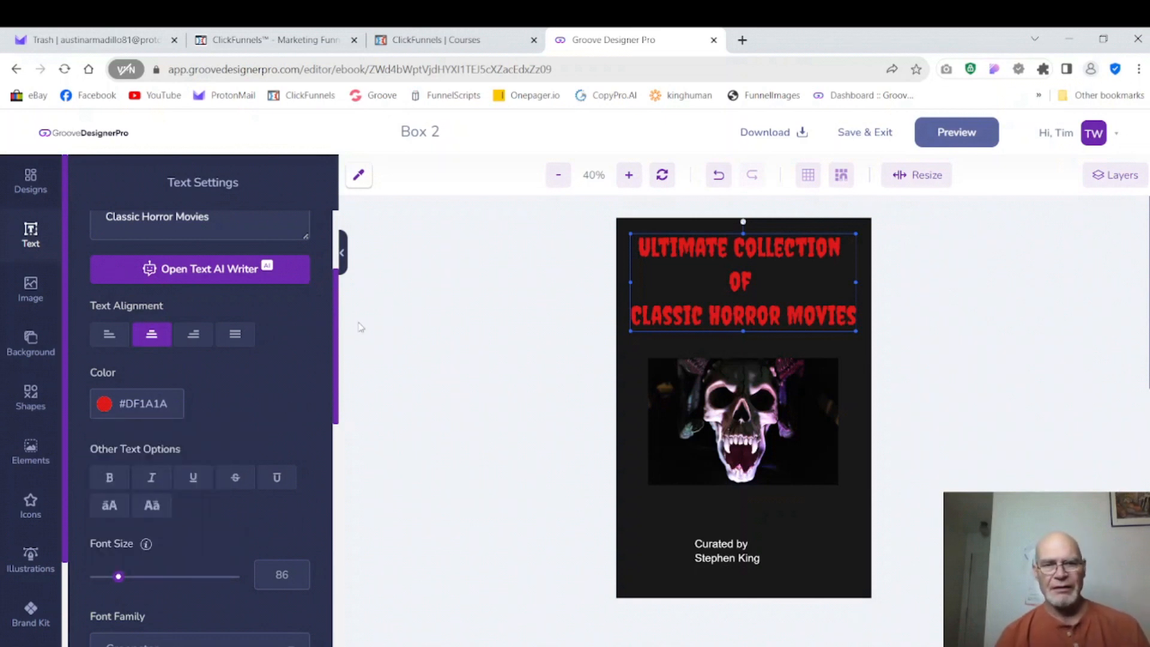
Increase the font size of the "Curated by Stephen King" text below the skull.
click(727, 556)
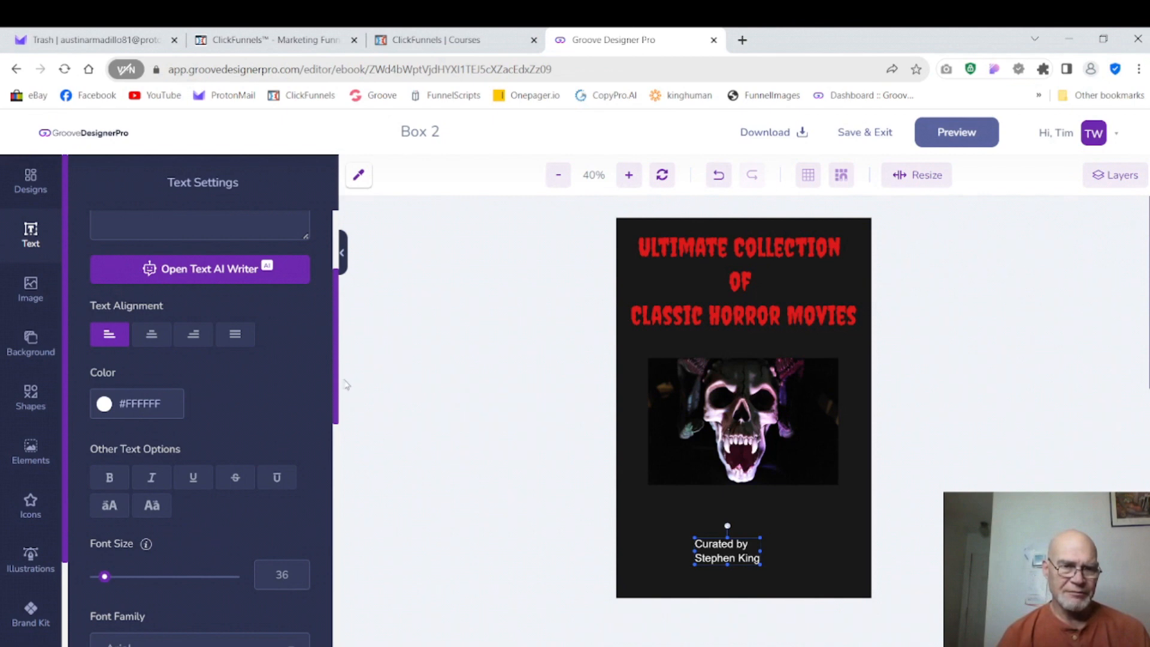
scroll(336, 382, down, 1)
scroll(336, 382, down, 3)
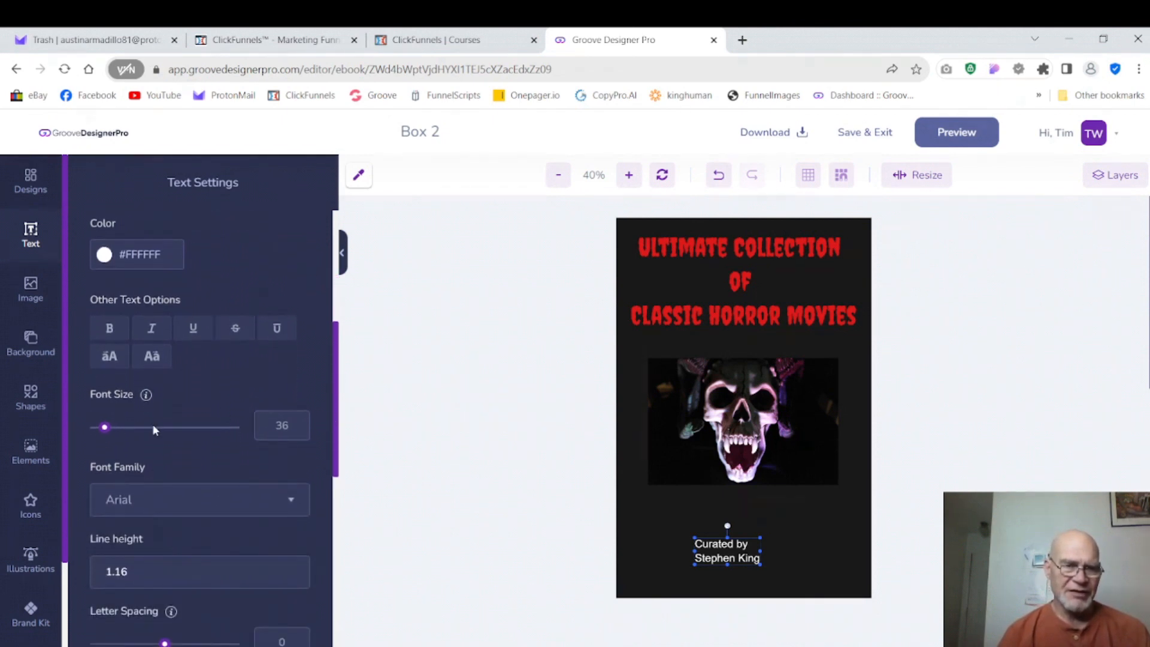
drag(107, 431, 112, 429)
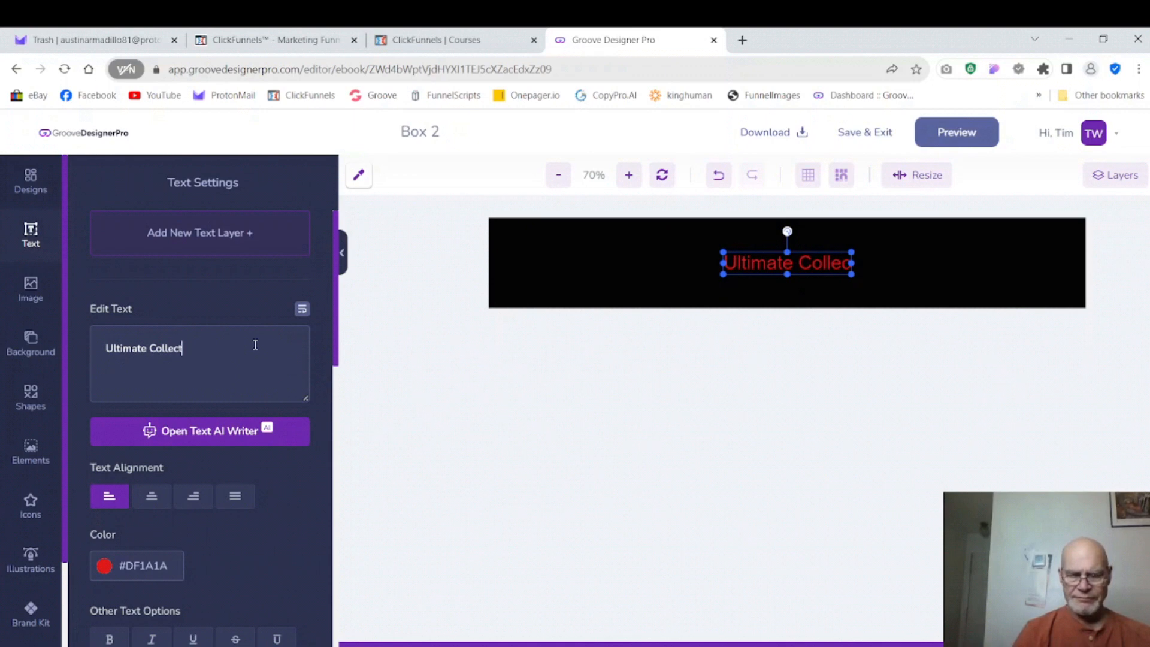
Complete the text on the black top strip as two lines: "Ultimate Collection of" and "Classic Horror Movies".
text(ion )
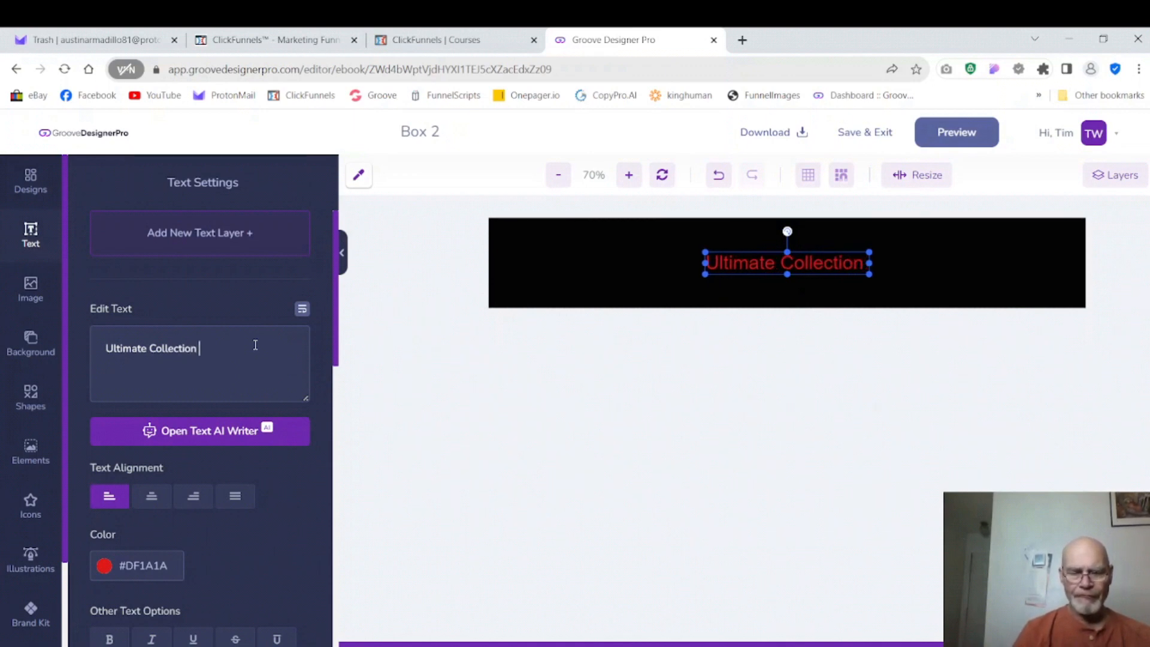
text(of)
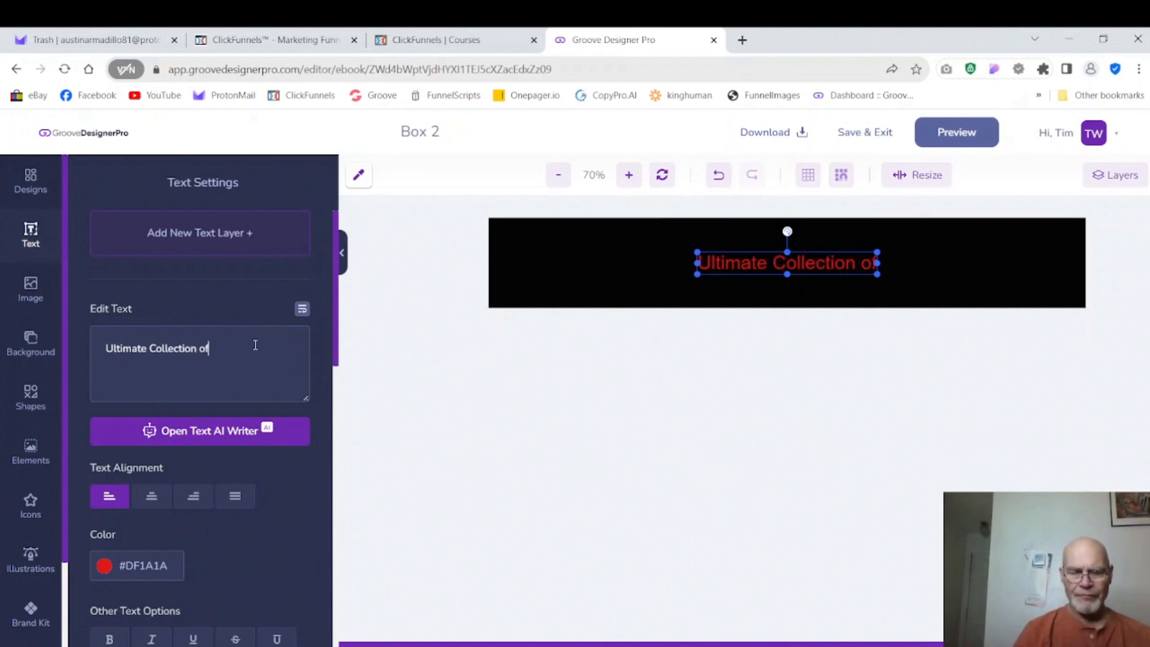
key(Return)
text(C)
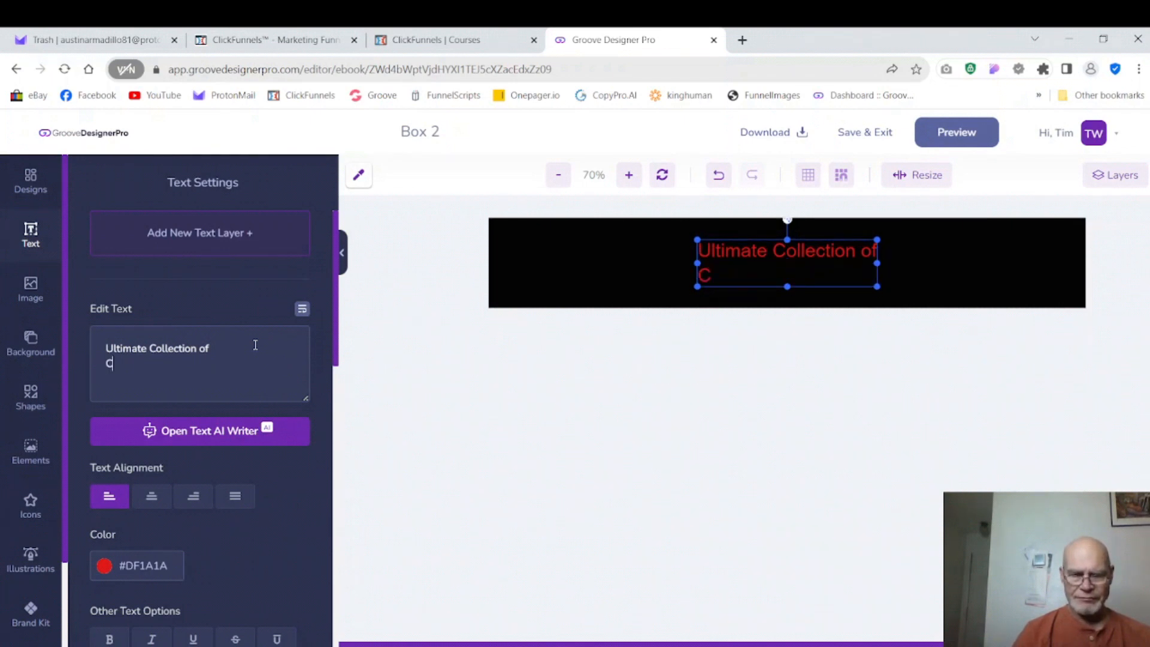
text(lassic)
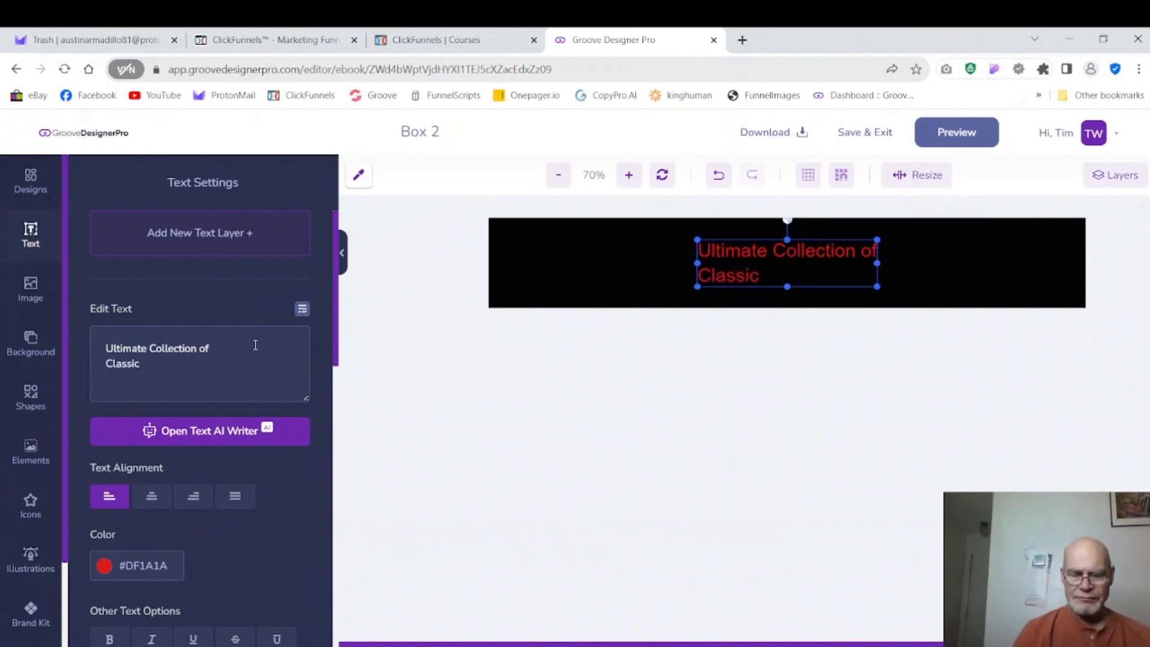
text( Horror)
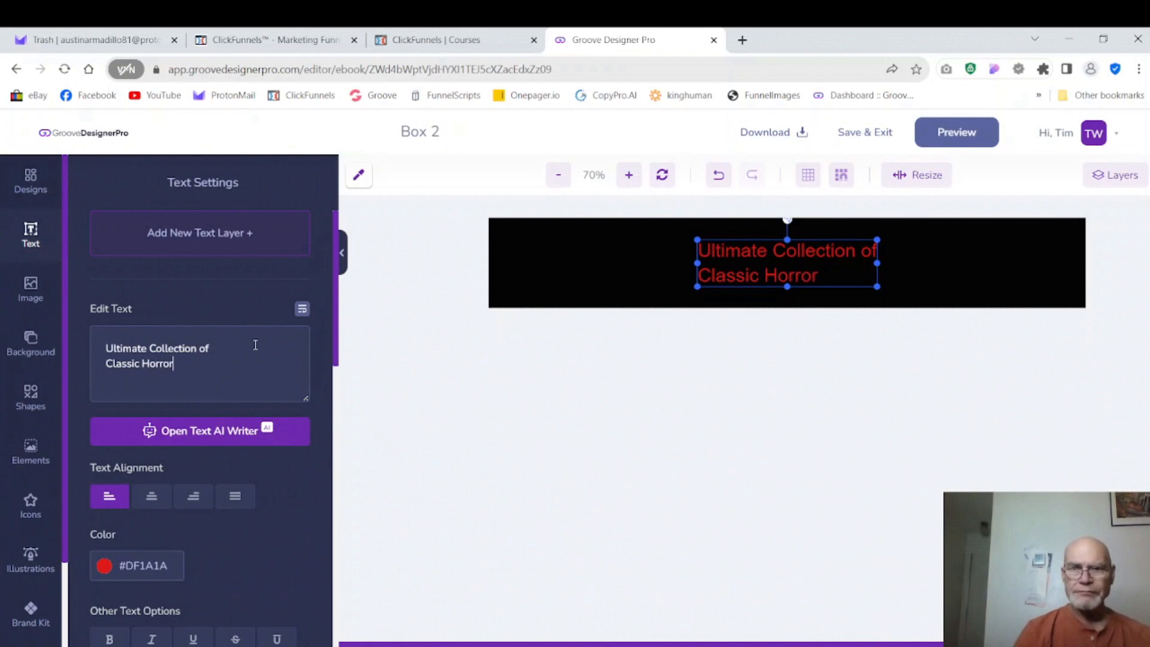
text( Movi)
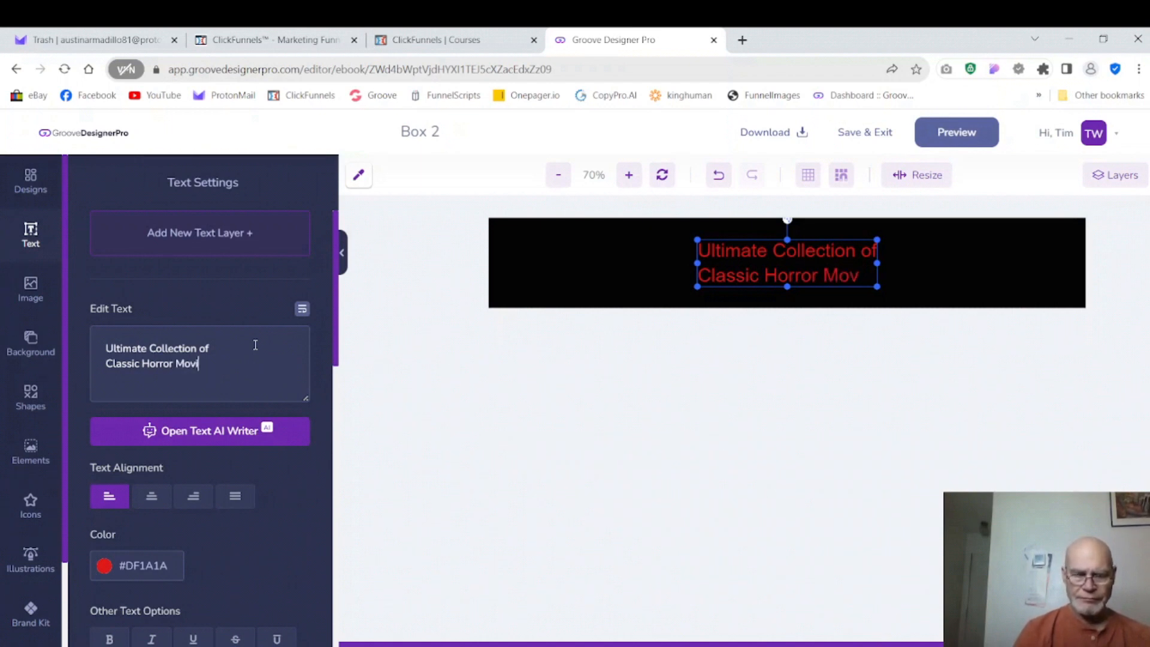
text(es)
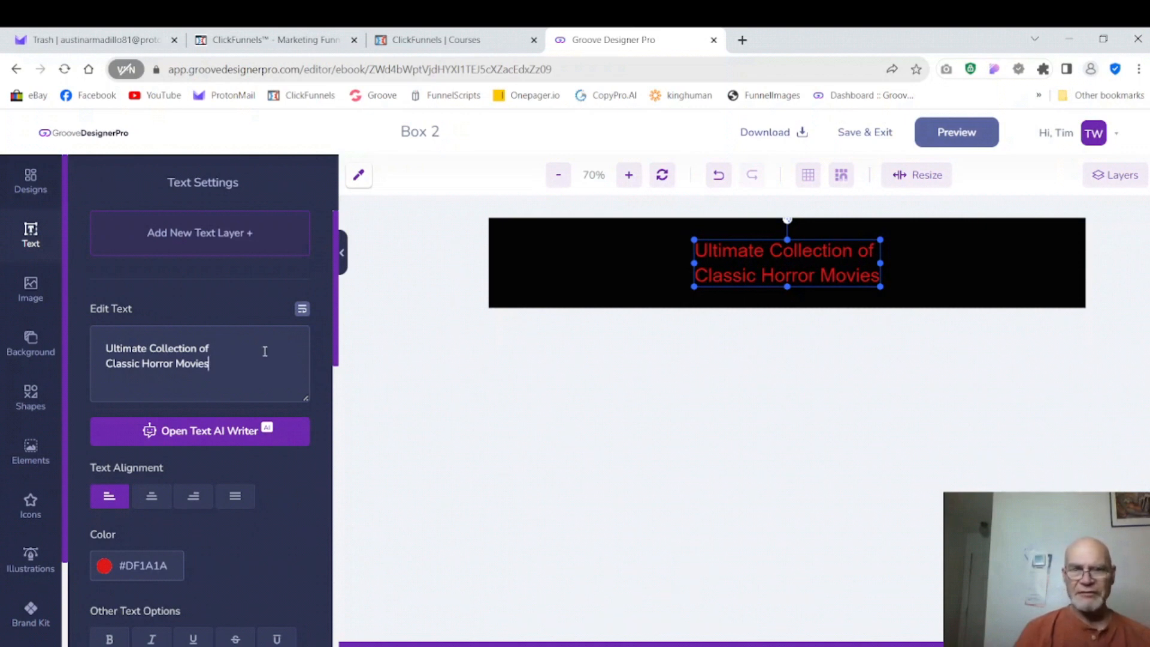
Set the font family of the two-line strip title to Creepster.
scroll(303, 429, down, 8)
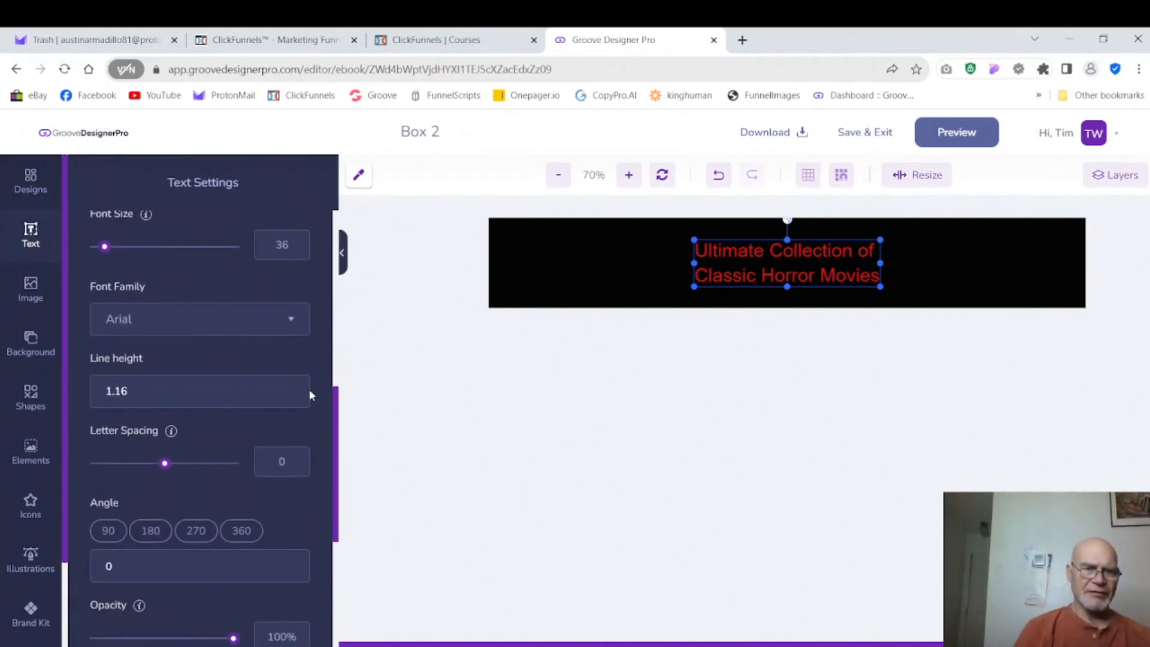
click(293, 319)
scroll(306, 392, up, 3)
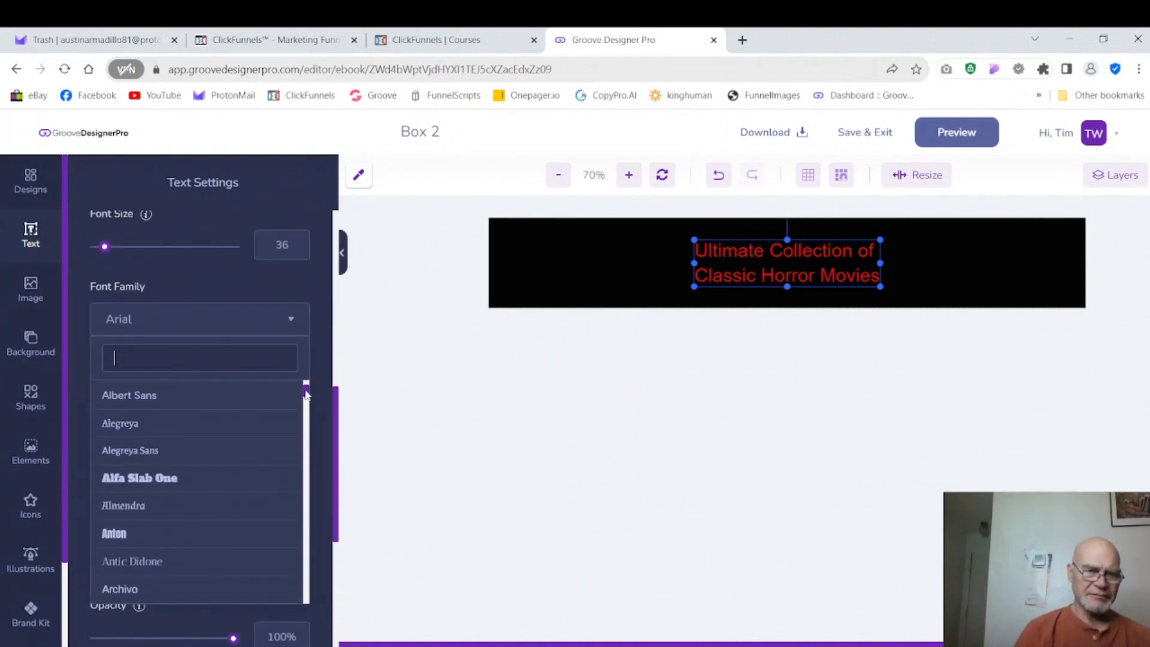
drag(306, 392, 308, 431)
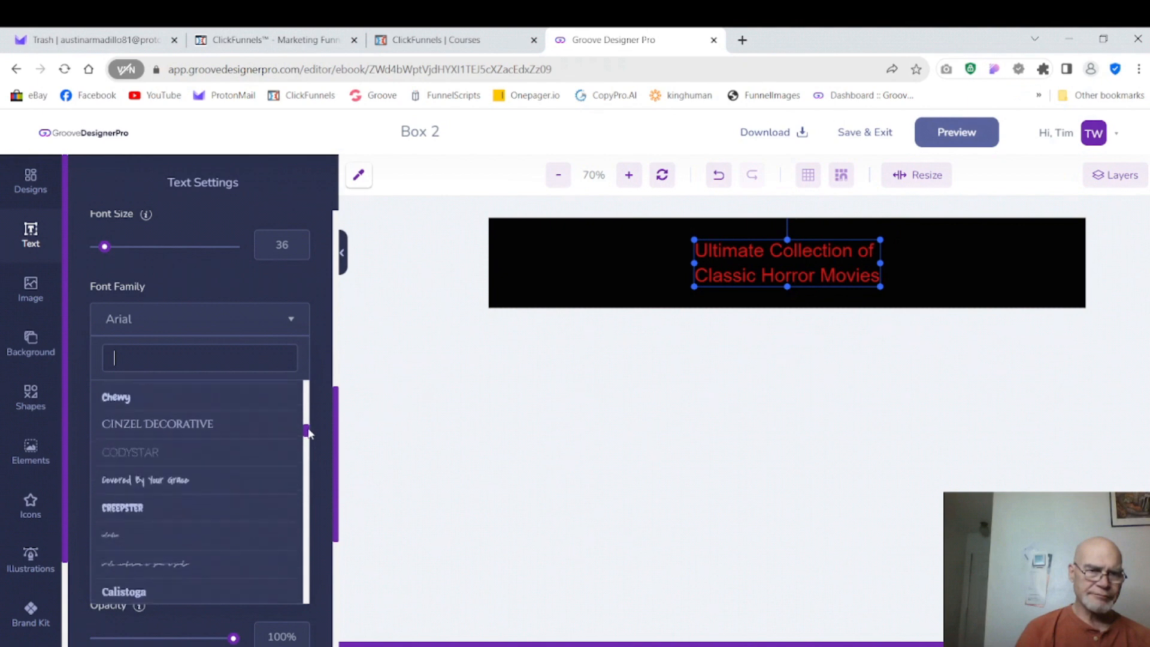
click(140, 508)
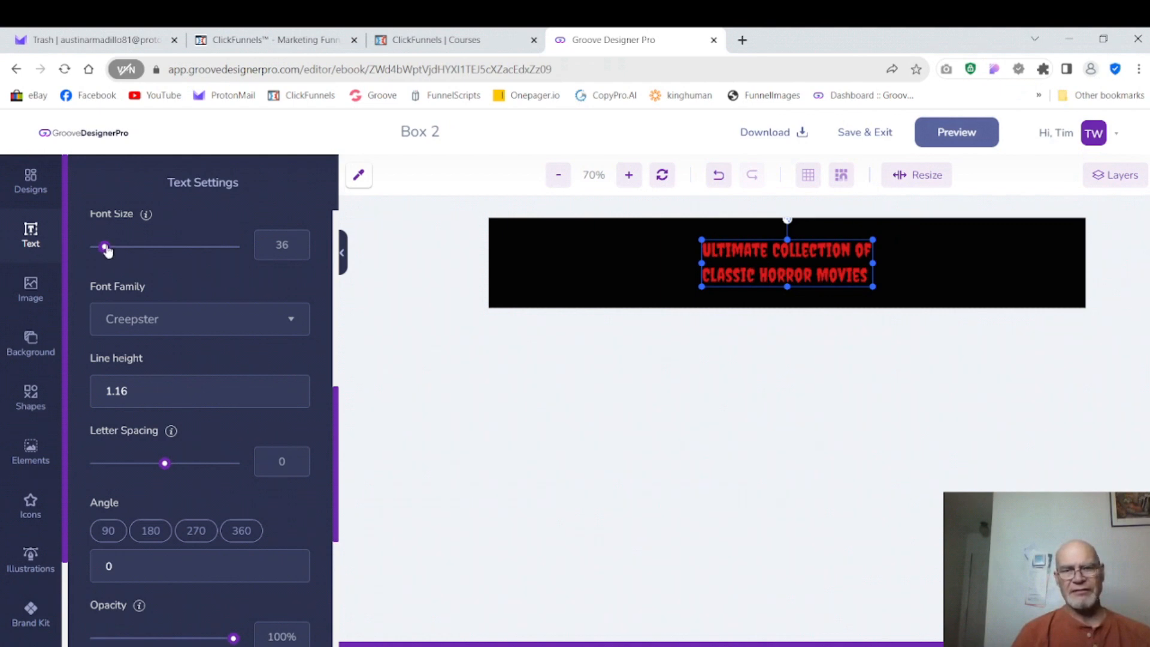
Enlarge the strip title to font size 58 and center it on the black strip.
drag(108, 250, 113, 251)
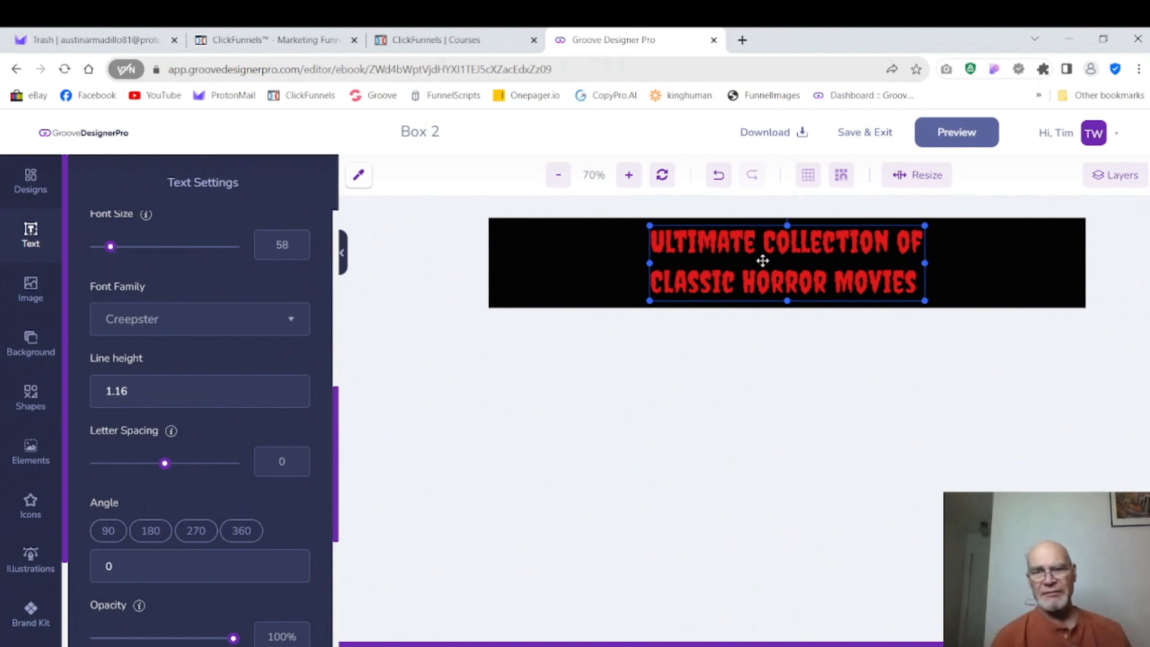
drag(763, 260, 763, 260)
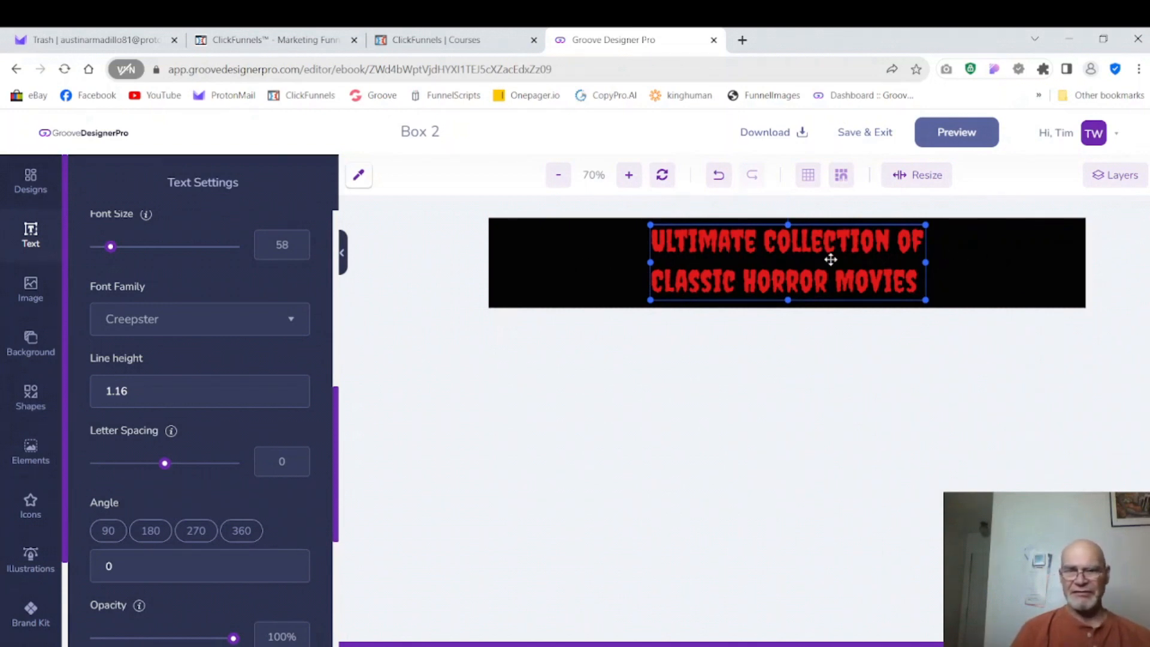
drag(831, 259, 830, 260)
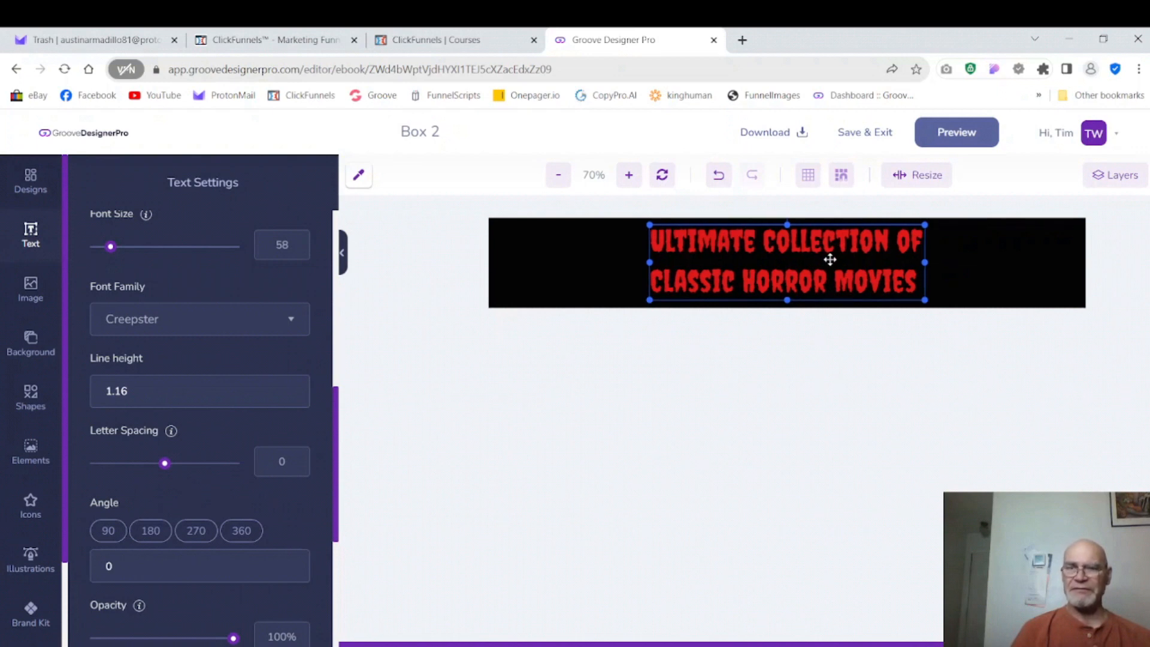
Save the top strip and the Box 2 boxshot, and exit the editor to the design list.
click(871, 133)
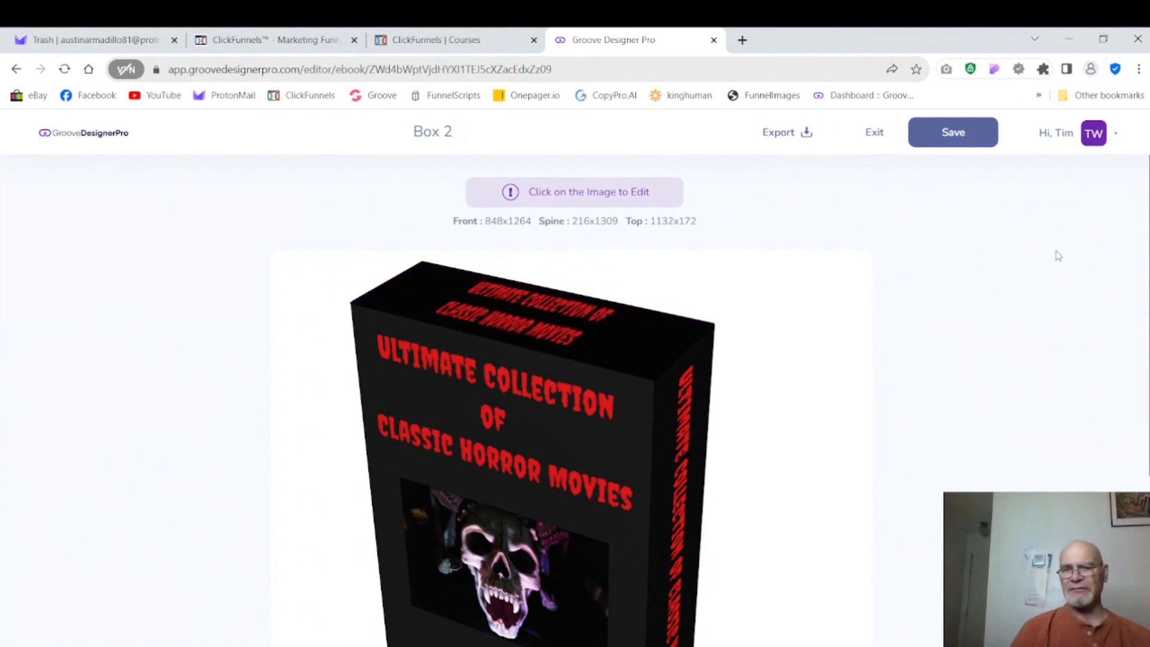
click(964, 140)
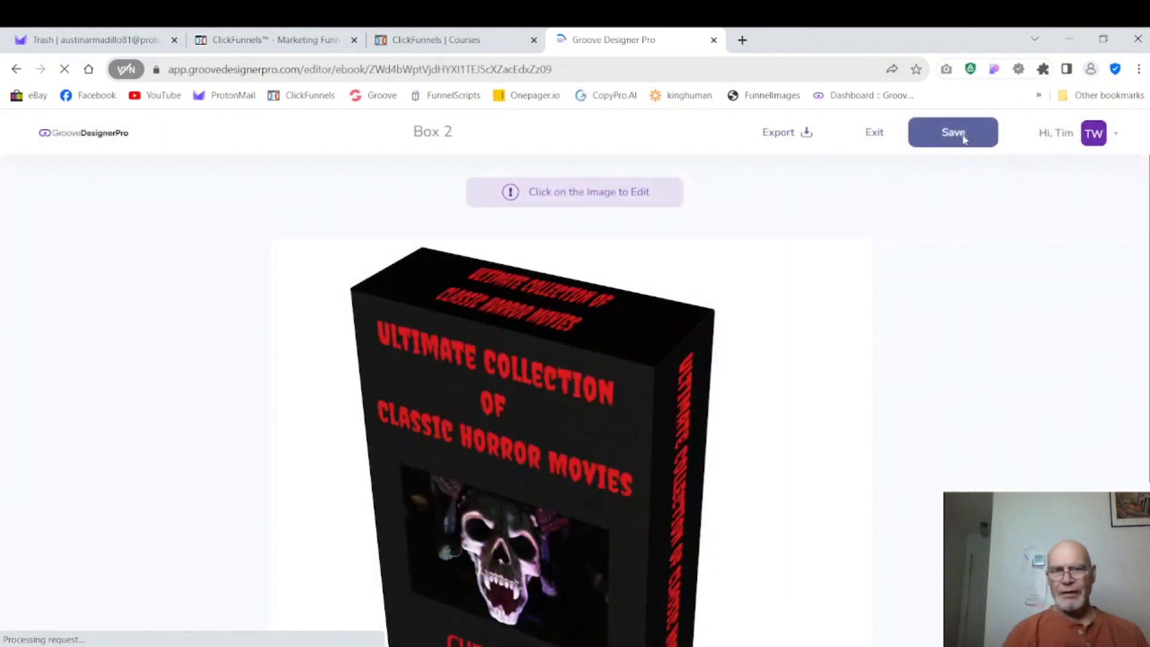
scroll(575, 359, down, 2)
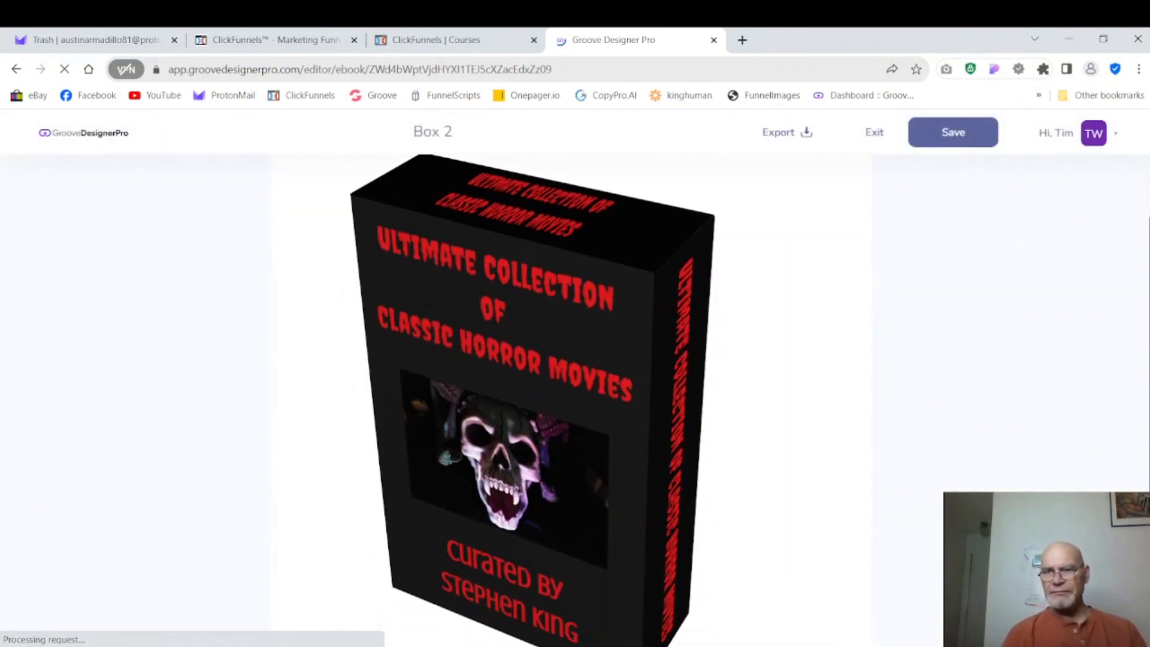
scroll(532, 400, down, 2)
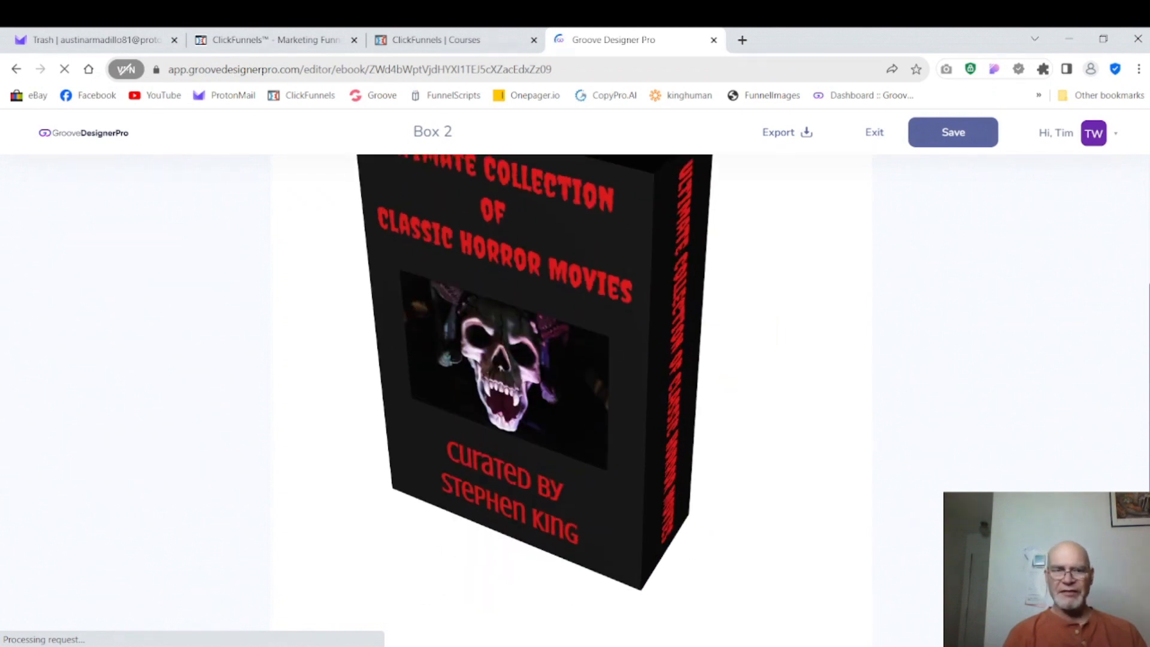
scroll(532, 399, up, 2)
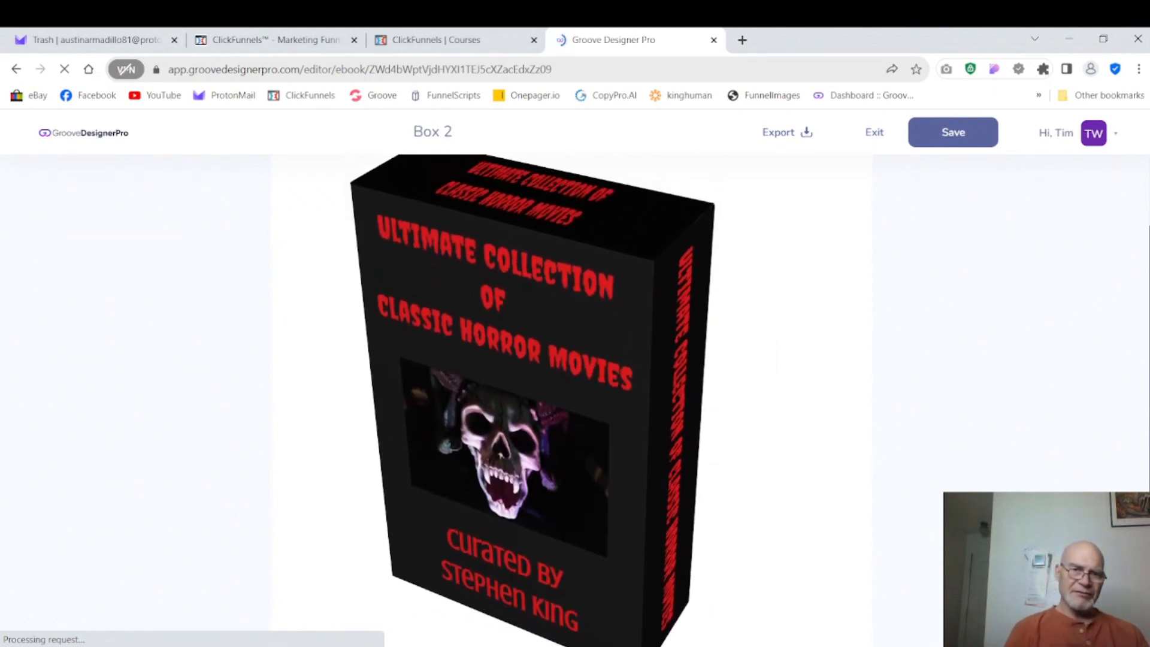
scroll(532, 400, down, 1)
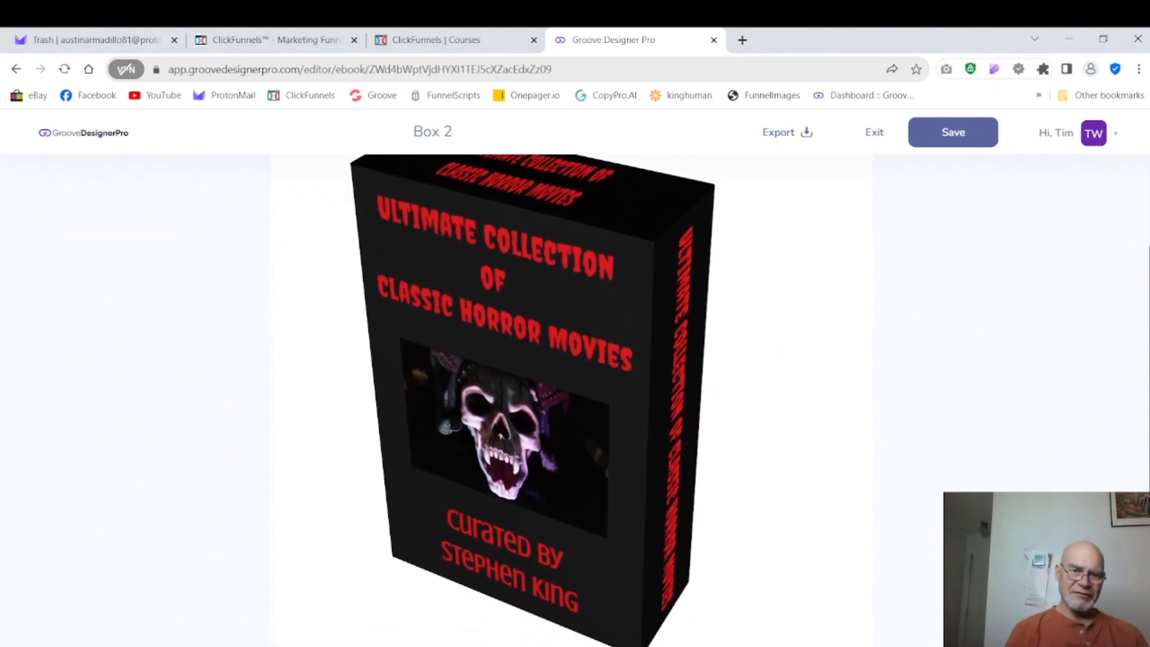
scroll(532, 400, down, 1)
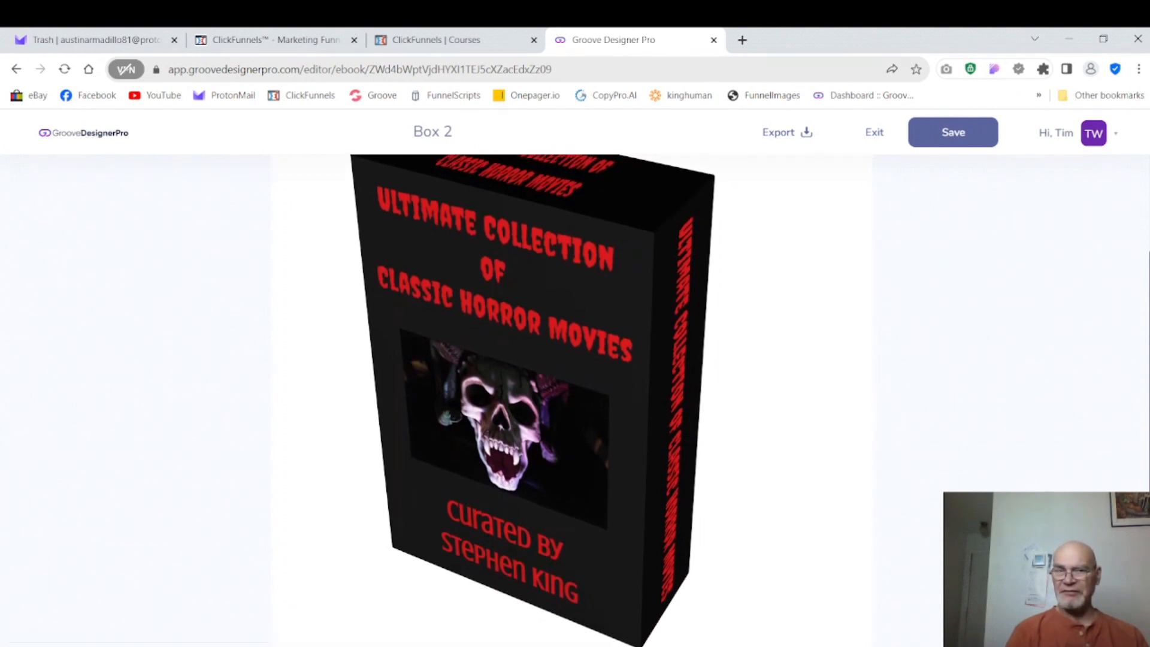
scroll(532, 400, up, 2)
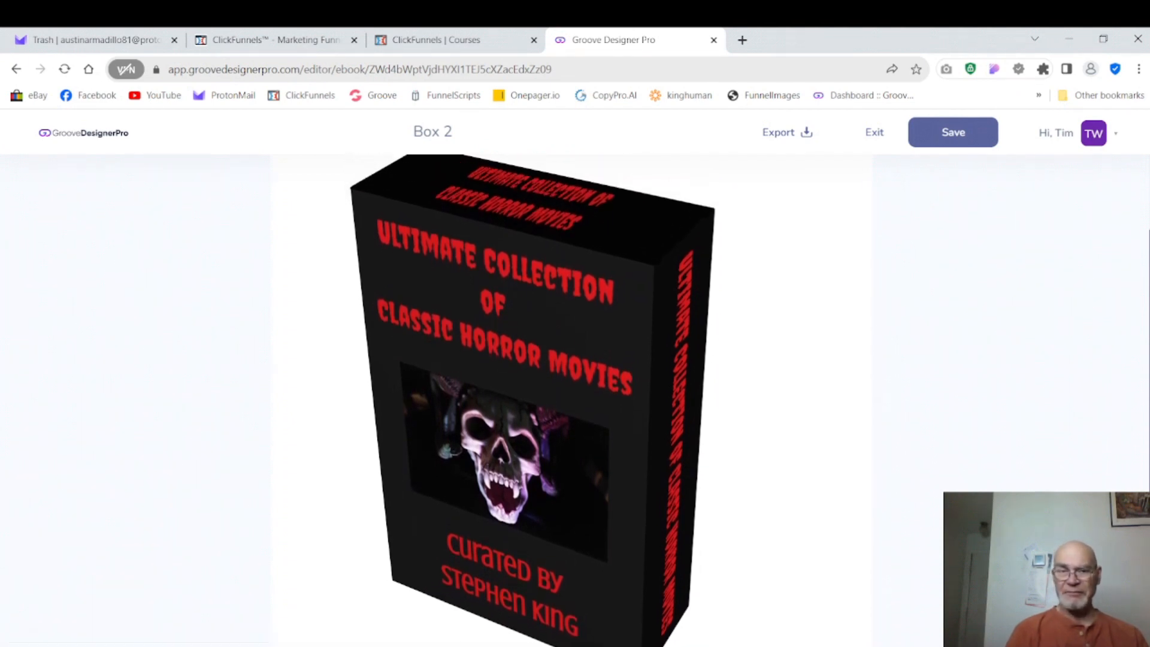
click(875, 133)
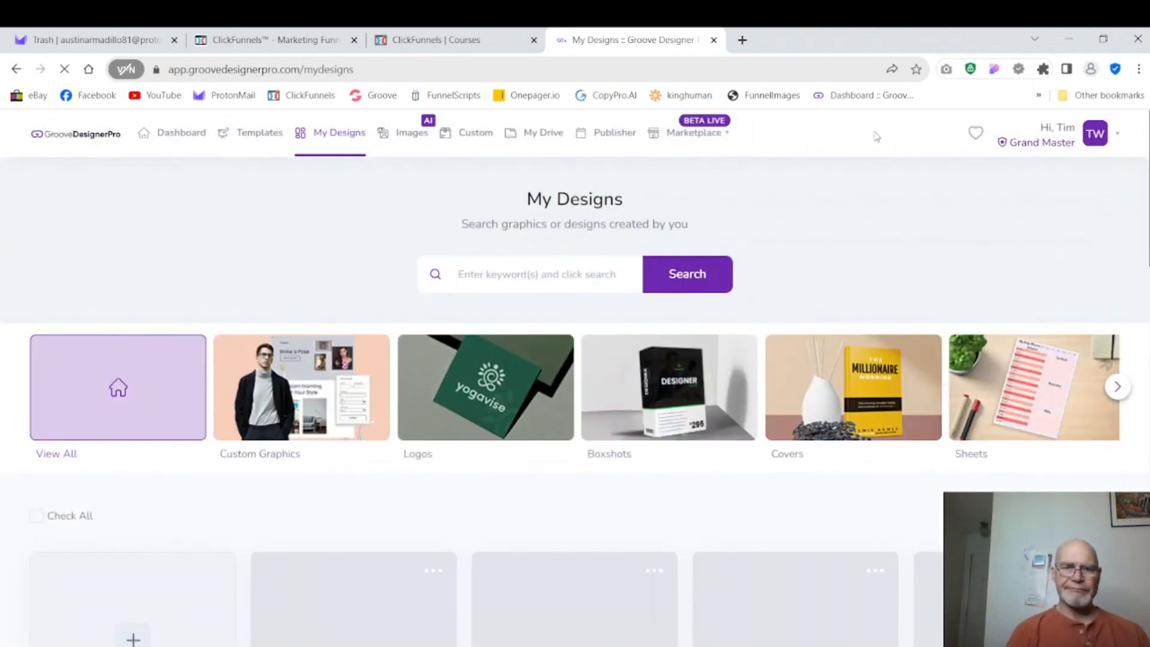
View the actions available for the Box 1 design in the list, and close them without choosing any.
scroll(575, 359, down, 5)
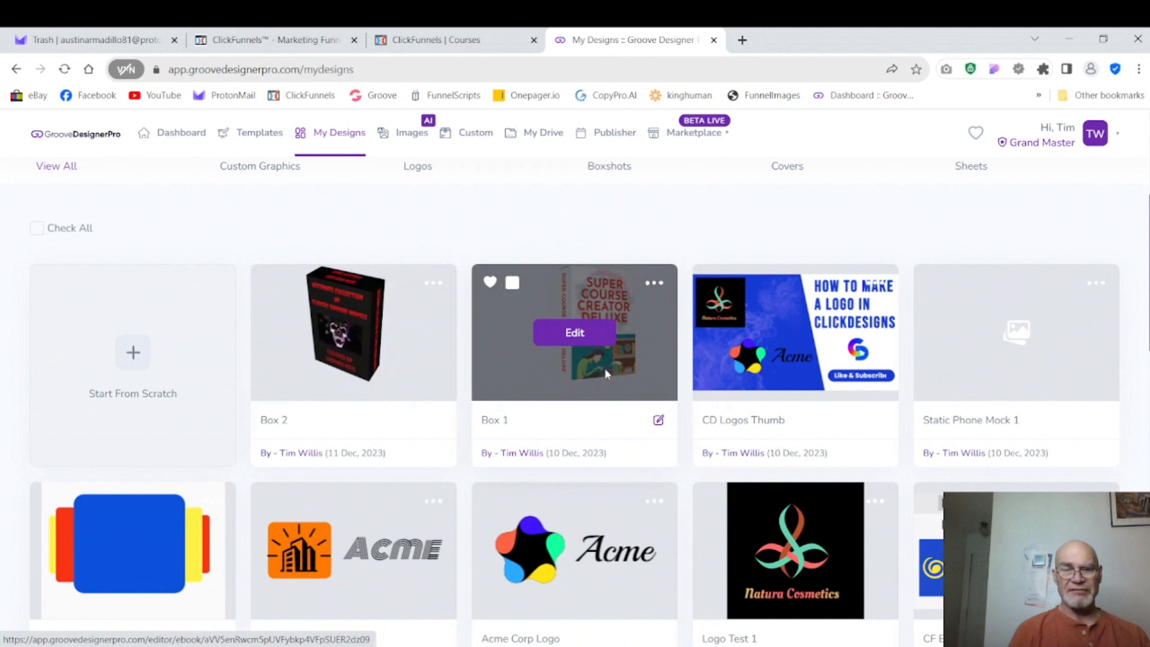
click(654, 283)
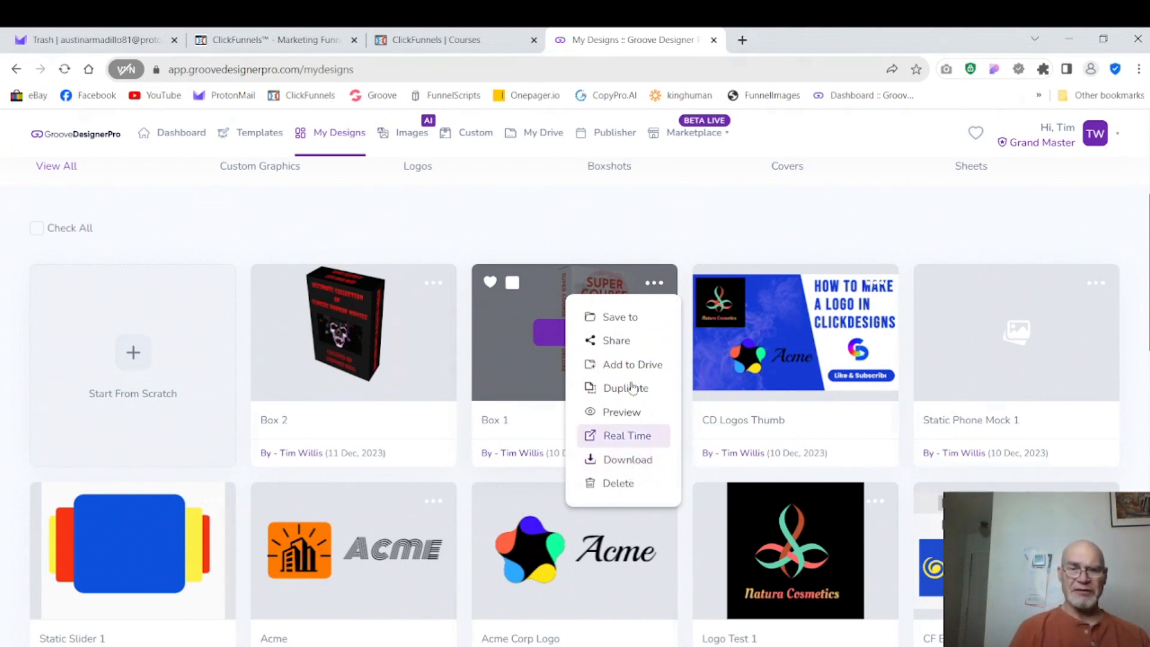
click(727, 220)
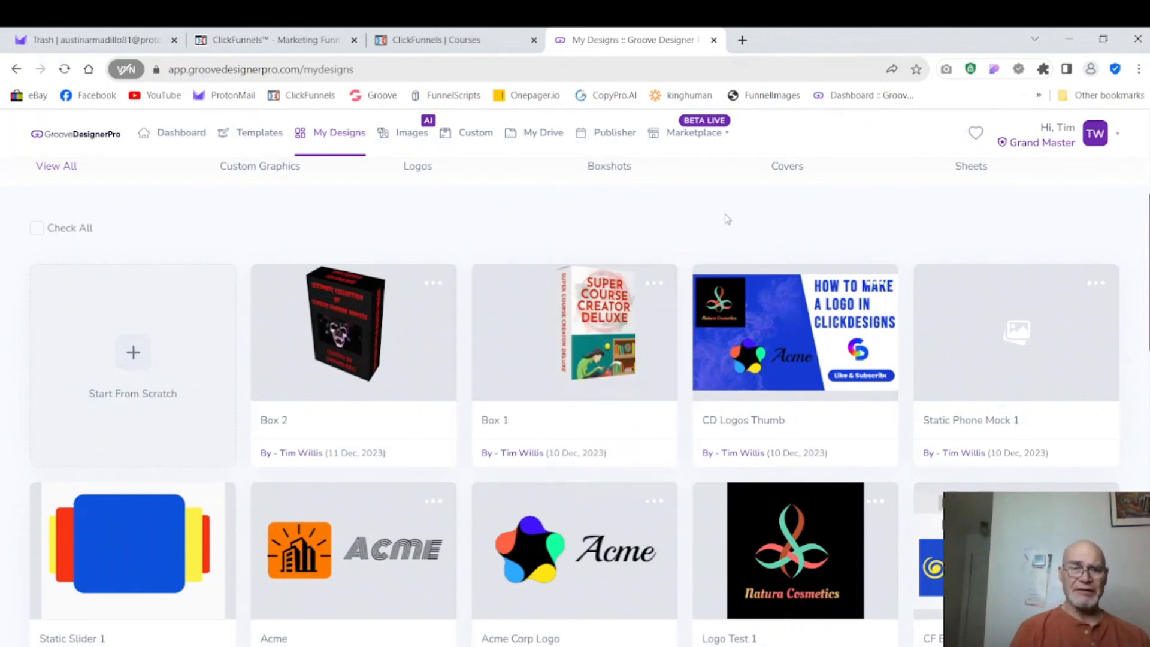